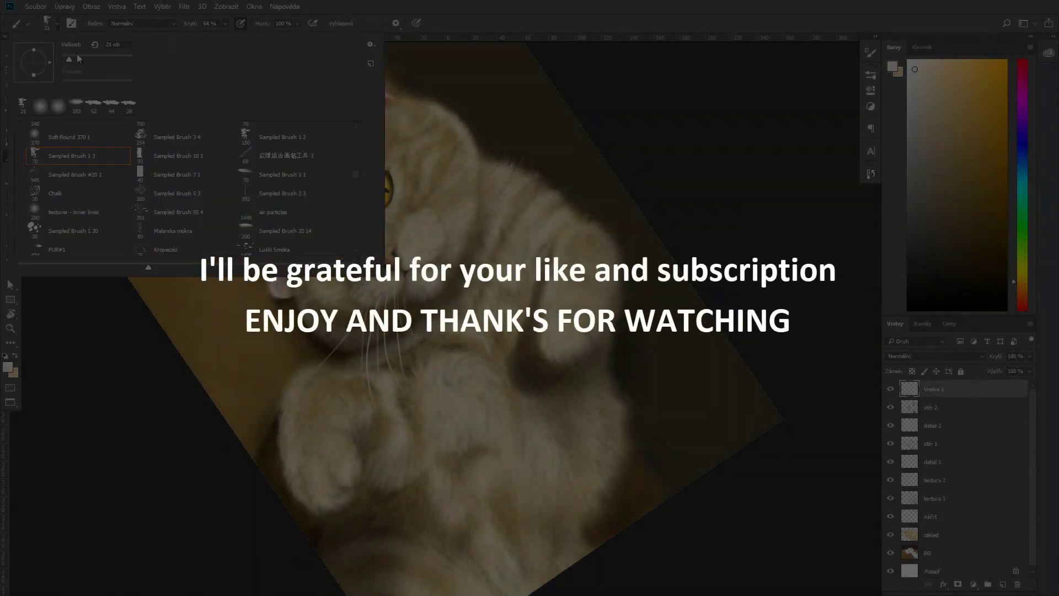
# - Close the brush preset list, keeping the Soft Round brush at 0% hardness
pyautogui.press('Escape')
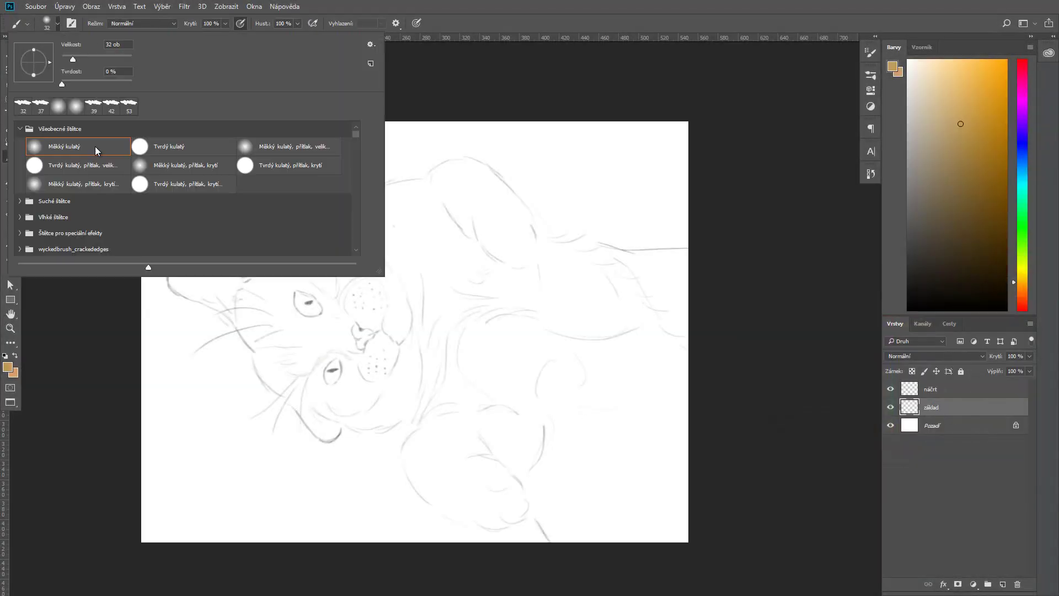
# - Lay tan base colour over the whole cat and a lighter tan stroke on the paw
pyautogui.moveTo(668, 259)
pyautogui.mouseDown()
pyautogui.moveTo(418, 215)
pyautogui.moveTo(383, 369)
pyautogui.moveTo(622, 524)
pyautogui.moveTo(472, 216)
pyautogui.moveTo(634, 236)
pyautogui.moveTo(548, 236)
pyautogui.moveTo(445, 437)
pyautogui.moveTo(196, 279)
pyautogui.moveTo(425, 461)
pyautogui.moveTo(485, 303)
pyautogui.mouseUp()
pyautogui.click(892, 67)
pyautogui.click(792, 333)
pyautogui.click(993, 303)
pyautogui.moveTo(497, 486)
pyautogui.mouseDown()
pyautogui.moveTo(467, 464)
pyautogui.moveTo(505, 490)
pyautogui.moveTo(482, 372)
pyautogui.moveTo(619, 383)
pyautogui.moveTo(580, 289)
pyautogui.moveTo(487, 177)
pyautogui.moveTo(657, 303)
pyautogui.moveTo(586, 496)
pyautogui.mouseUp()
# - Reduce the brush to size 259 and lighten the neck, back and side of the head
pyautogui.click(58, 23)
pyautogui.moveTo(123, 59); pyautogui.dragTo(104, 59)
pyautogui.press('Return')
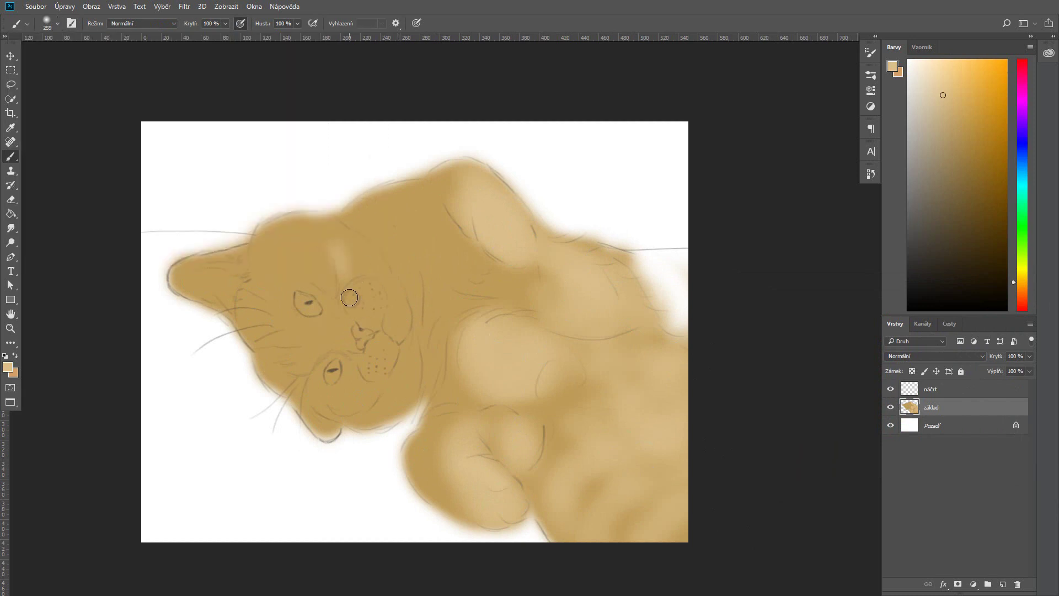
pyautogui.moveTo(432, 257)
pyautogui.mouseDown()
pyautogui.moveTo(413, 182)
pyautogui.moveTo(243, 320)
pyautogui.moveTo(331, 326)
pyautogui.moveTo(353, 348)
pyautogui.moveTo(390, 315)
pyautogui.moveTo(326, 426)
pyautogui.moveTo(187, 297)
pyautogui.moveTo(216, 265)
pyautogui.moveTo(160, 251)
pyautogui.mouseUp()
# - Pick pink with a smaller brush, then tone the pink ear down with darker tan
pyautogui.click(892, 67)
pyautogui.click(806, 336)
pyautogui.click(988, 303)
pyautogui.press('[')
pyautogui.press('[')
pyautogui.press('[')
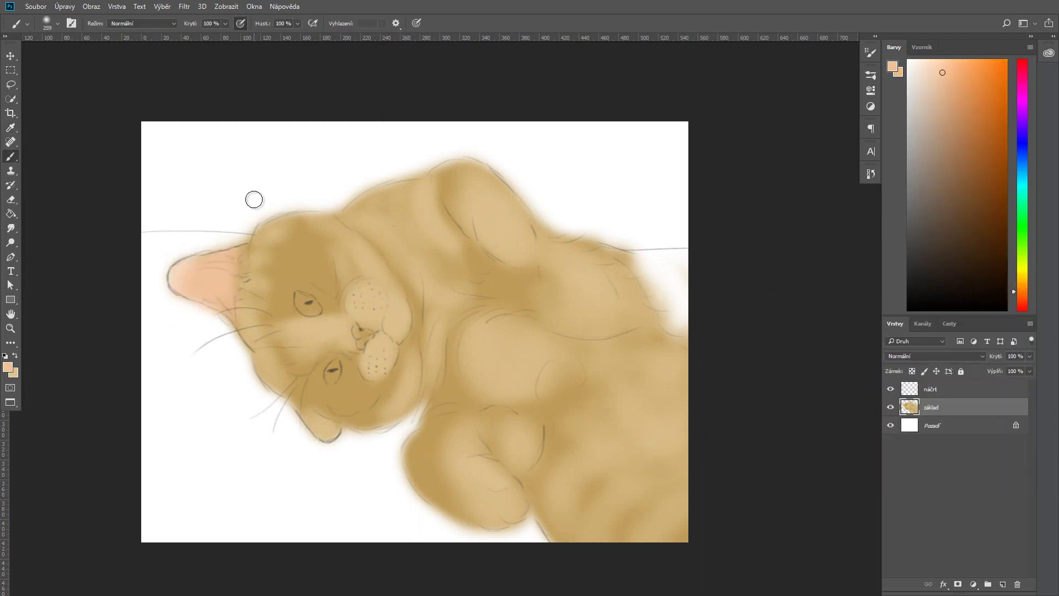
pyautogui.keyDown('alt'); pyautogui.click(496, 309); pyautogui.keyUp('alt')
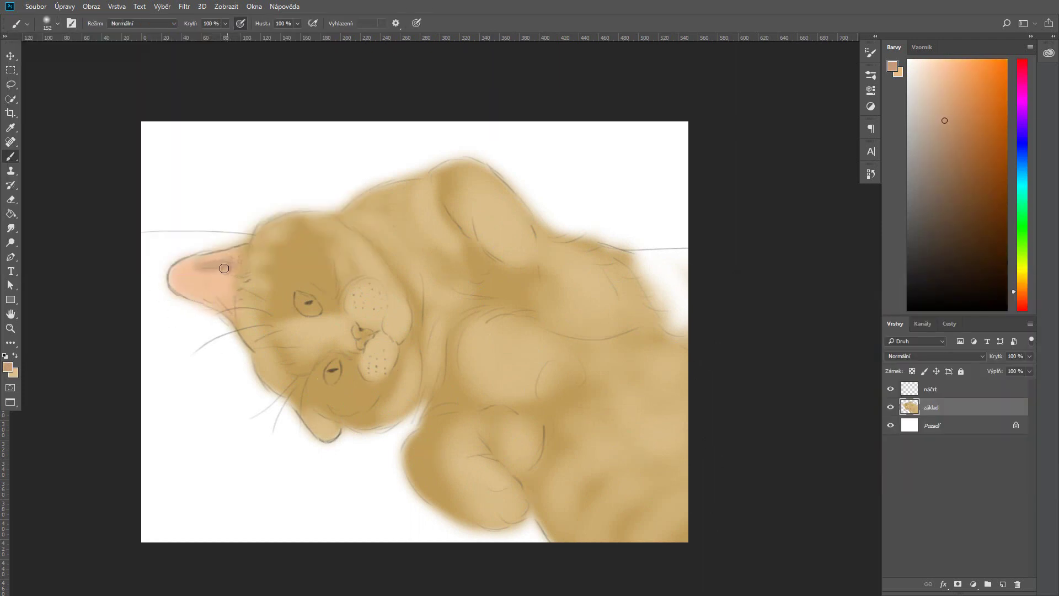
pyautogui.moveTo(224, 268); pyautogui.dragTo(189, 272)
# - Paint light pink near the nose with the brush reduced to size 84
pyautogui.click(892, 66)
pyautogui.click(806, 336)
pyautogui.click(988, 303)
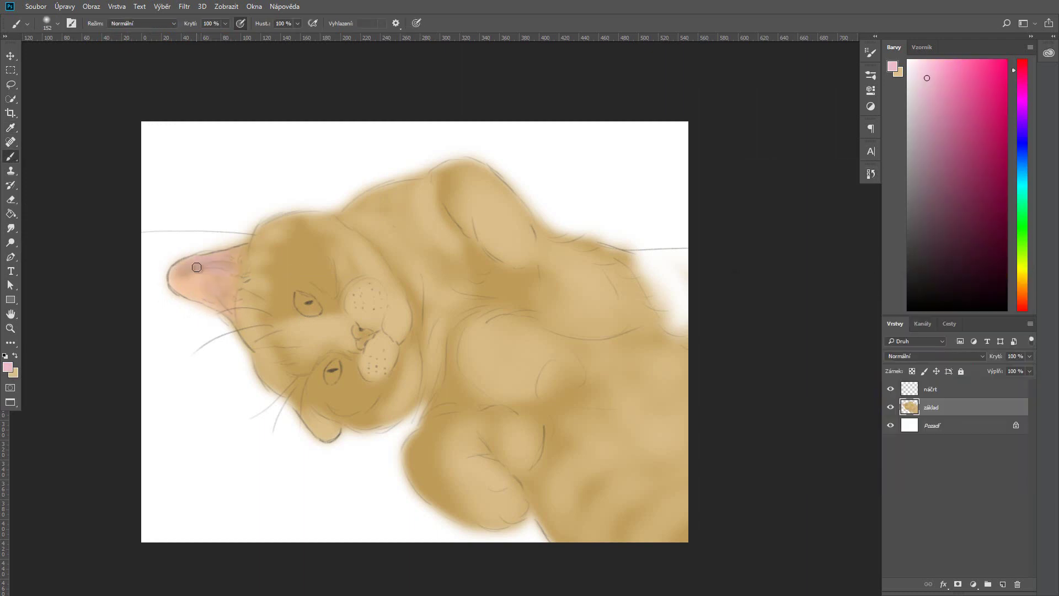
pyautogui.click(57, 23)
pyautogui.moveTo(105, 60); pyautogui.dragTo(92, 59)
pyautogui.moveTo(380, 333); pyautogui.dragTo(387, 326)
# - Change the foreground colour from tan-peach to yellow for the eyes
pyautogui.click(892, 67)
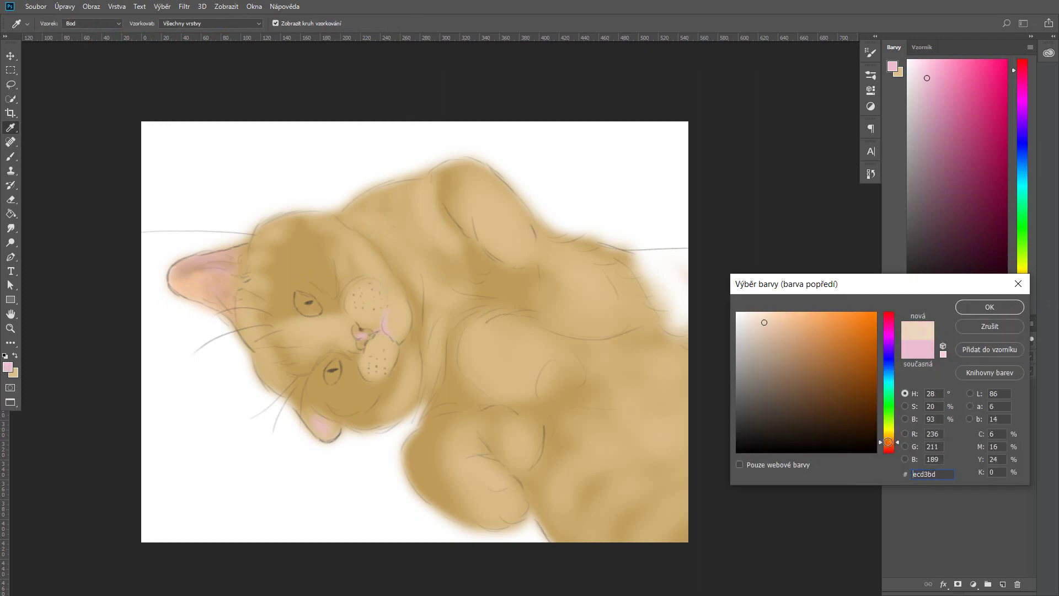
pyautogui.click(361, 336)
pyautogui.press('Return')
pyautogui.click(892, 67)
pyautogui.moveTo(891, 436); pyautogui.dragTo(891, 428)
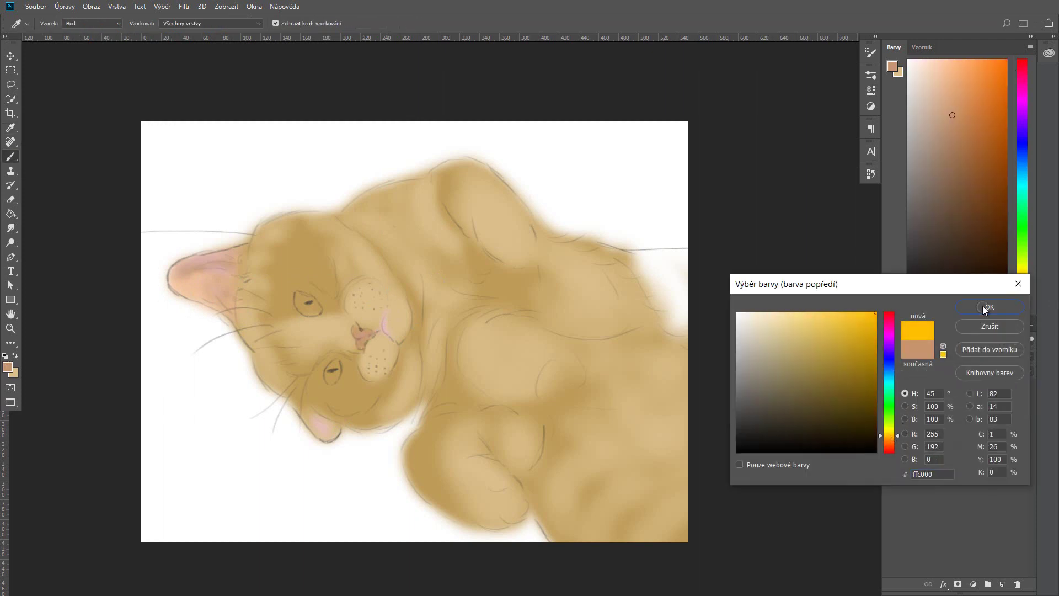
pyautogui.click(988, 303)
pyautogui.scroll(3, 371, 407)
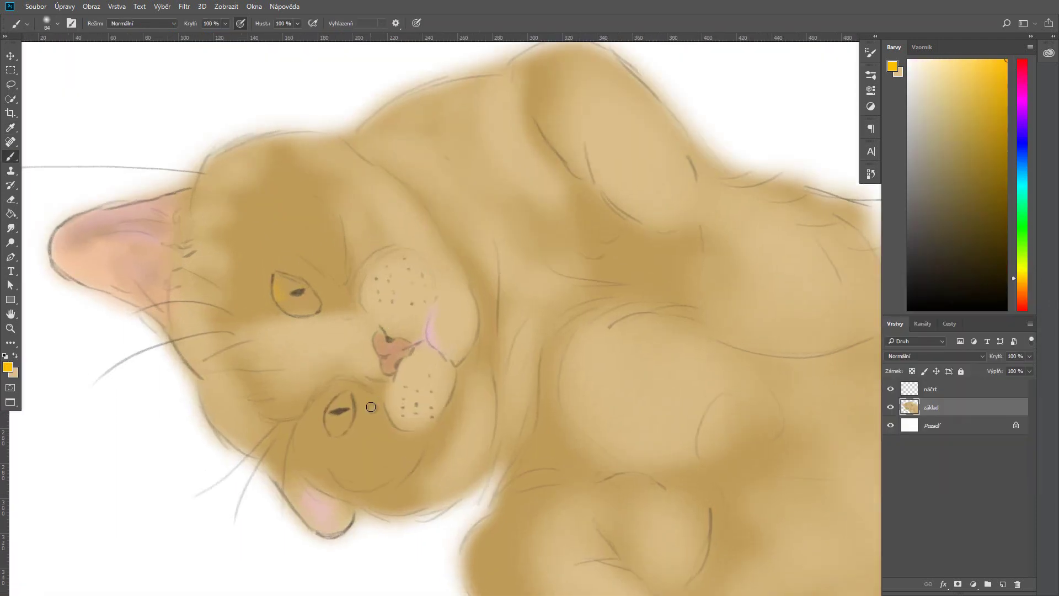
# - Adjust the eye colour to a brighter yellow, then a pale yellow
pyautogui.click(892, 66)
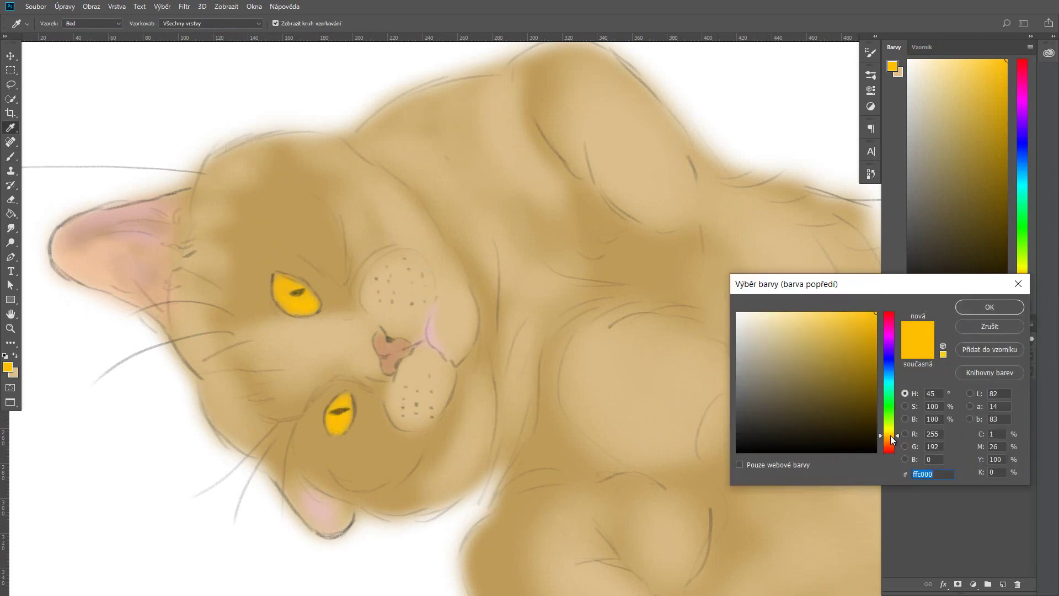
pyautogui.moveTo(890, 436); pyautogui.dragTo(890, 430)
pyautogui.click(990, 304)
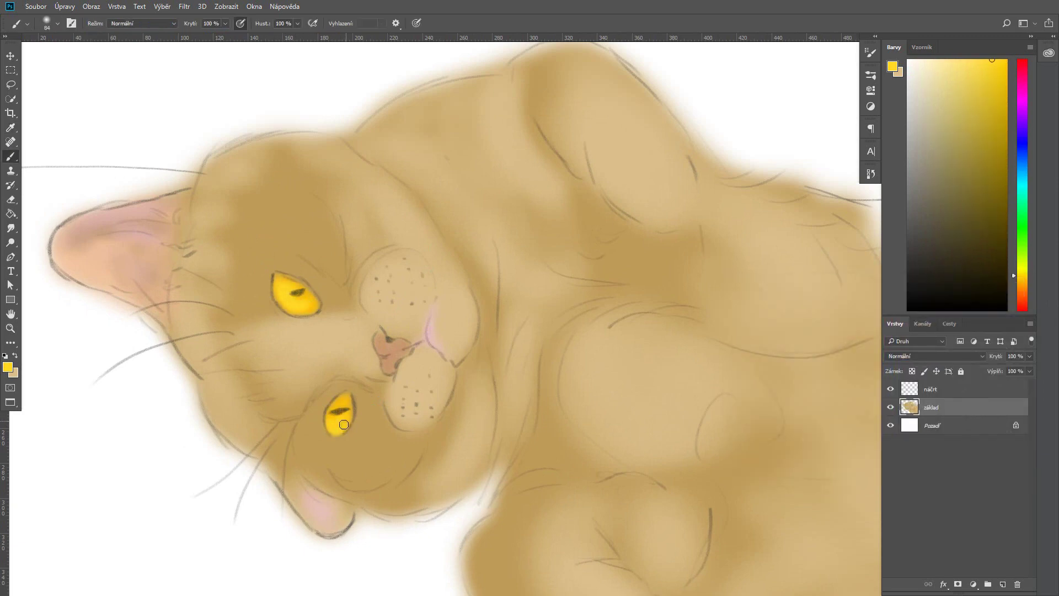
pyautogui.click(892, 66)
pyautogui.click(799, 315)
pyautogui.click(988, 303)
# - Choose a deeper orange-gold with a smaller brush, then pale cream for the muzzle
pyautogui.click(892, 67)
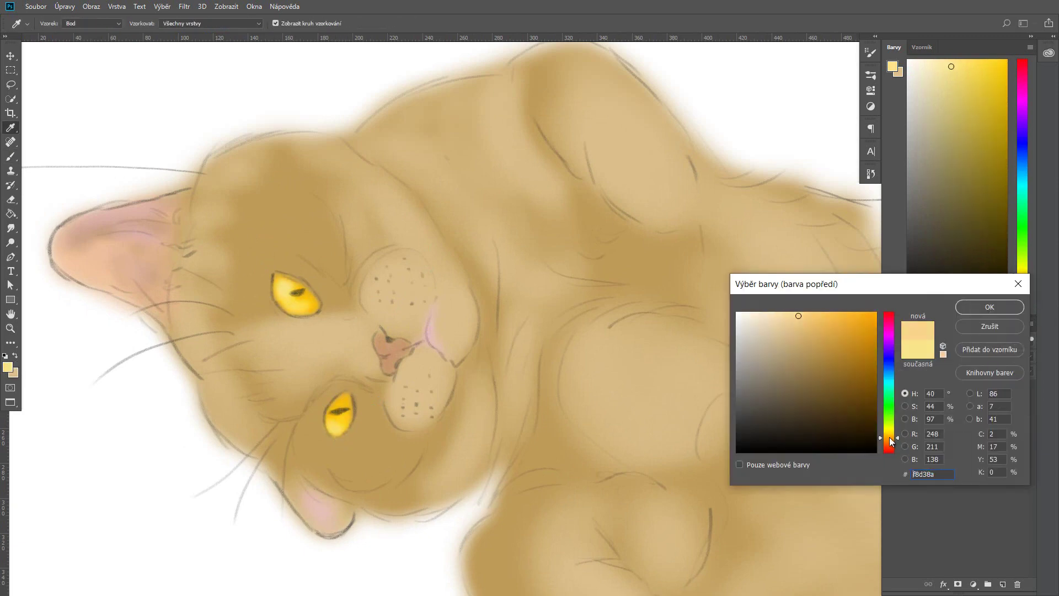
pyautogui.click(844, 336)
pyautogui.click(988, 304)
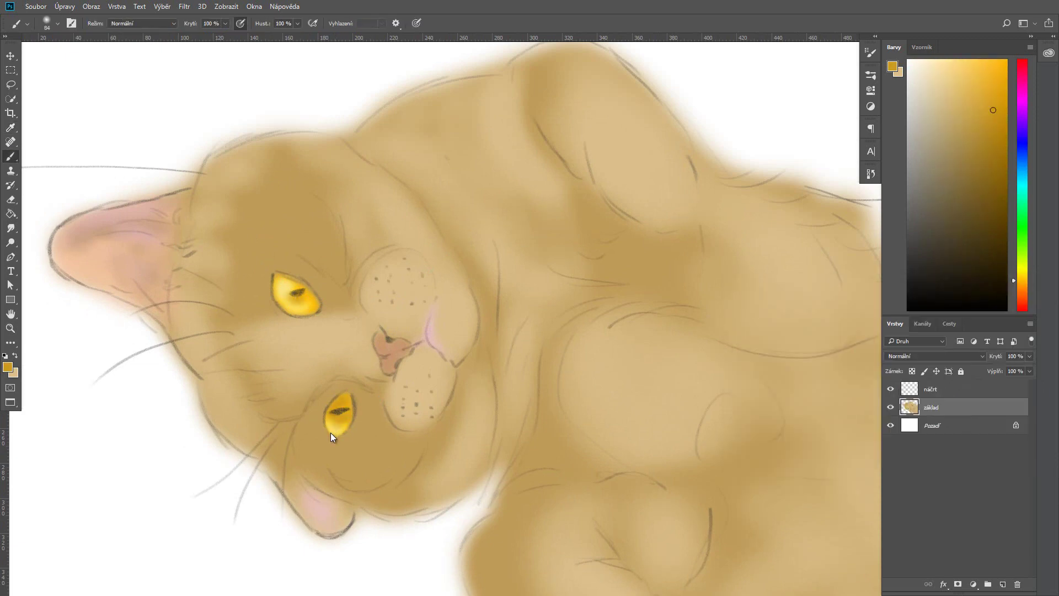
pyautogui.press('[')
pyautogui.press('[')
pyautogui.click(10, 367)
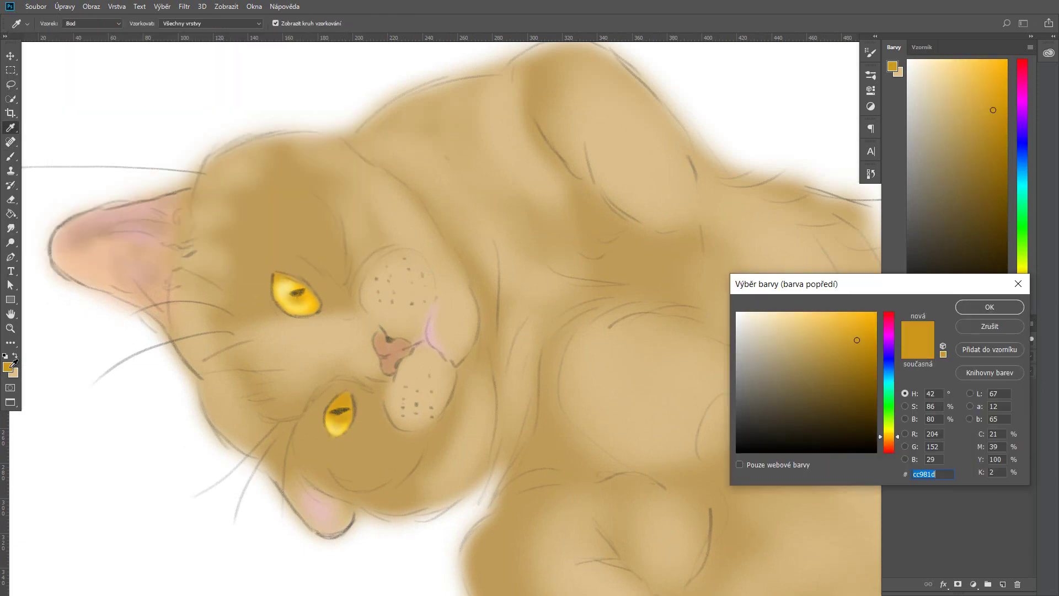
pyautogui.click(766, 315)
pyautogui.click(990, 307)
# - Paint pale cream over the muzzle pads, under the eye, forehead, neck and ear base
pyautogui.moveTo(402, 324); pyautogui.dragTo(420, 282)
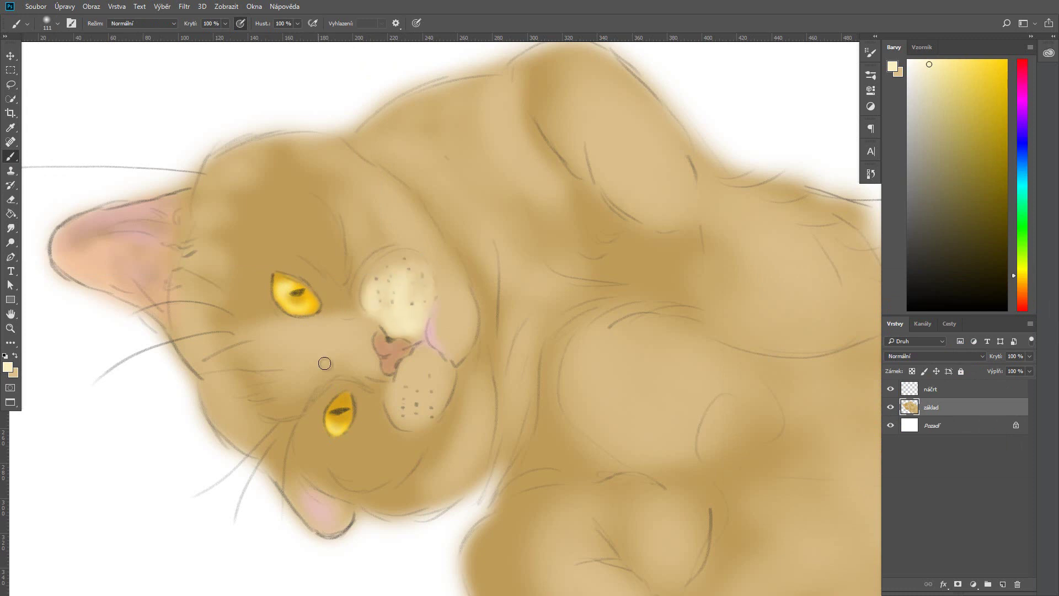
pyautogui.moveTo(301, 331); pyautogui.dragTo(375, 342)
pyautogui.moveTo(383, 267); pyautogui.dragTo(409, 322)
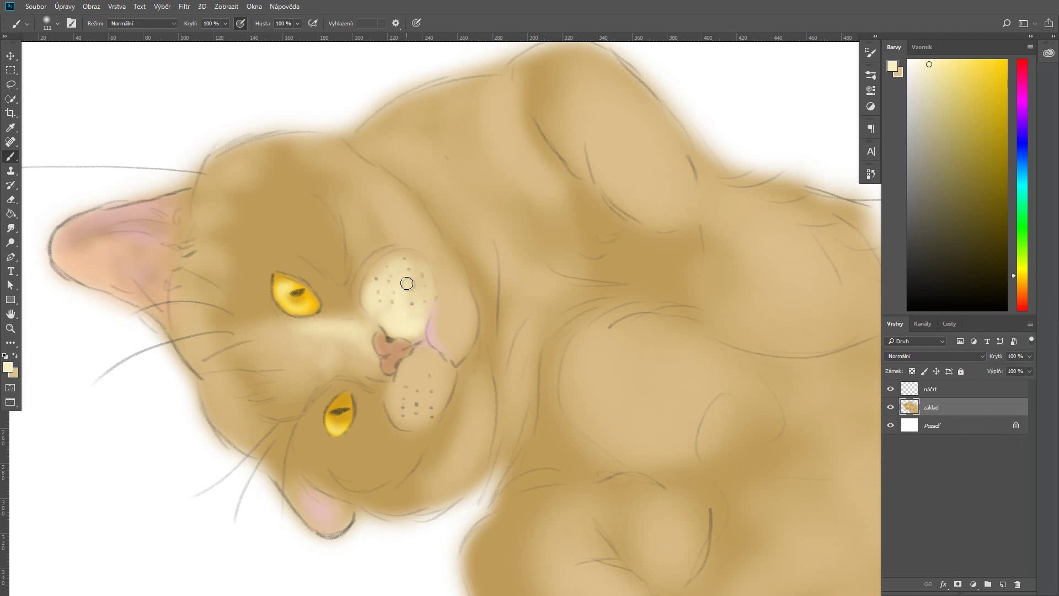
pyautogui.moveTo(441, 259); pyautogui.dragTo(474, 171)
pyautogui.moveTo(508, 210); pyautogui.dragTo(469, 110)
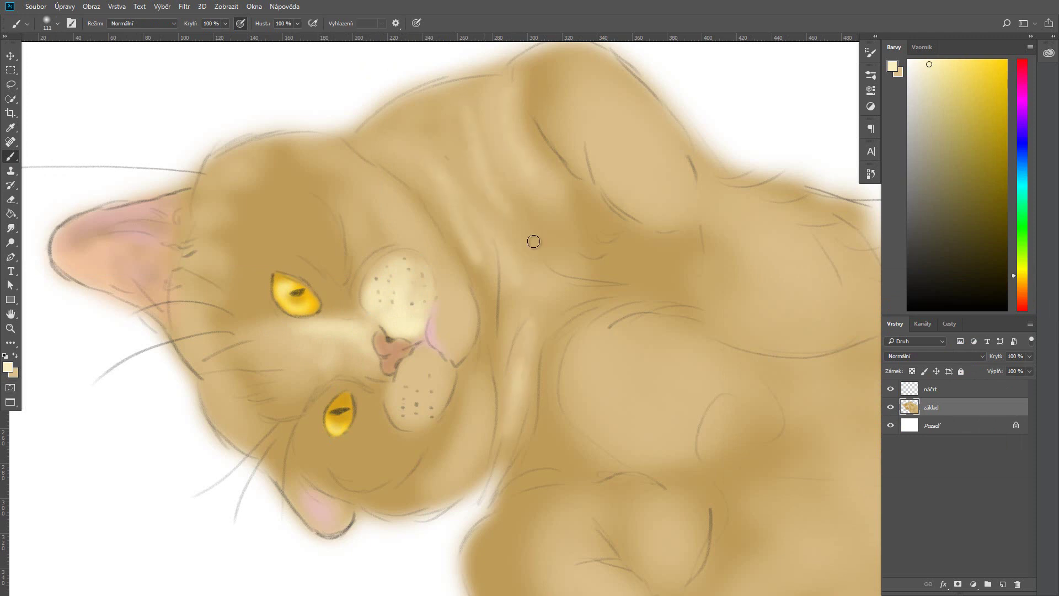
pyautogui.moveTo(469, 149); pyautogui.dragTo(458, 107)
pyautogui.moveTo(190, 229); pyautogui.dragTo(168, 278)
pyautogui.moveTo(394, 364)
pyautogui.mouseDown()
pyautogui.moveTo(449, 298)
pyautogui.moveTo(449, 338)
pyautogui.mouseUp()
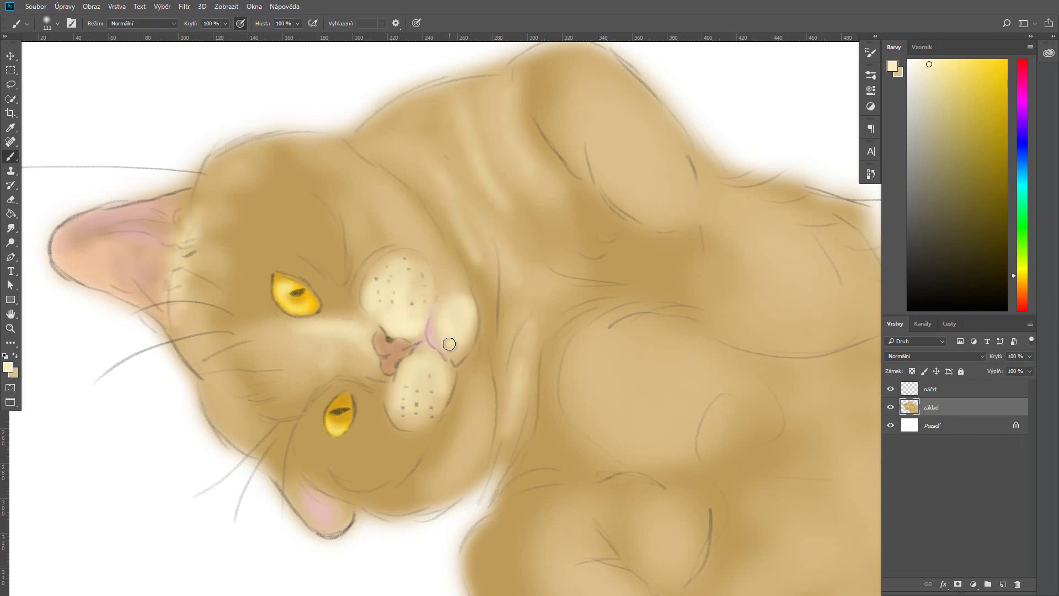
pyautogui.moveTo(458, 248); pyautogui.dragTo(438, 326)
# - Add cream tabby stripes on the forehead and lighten around the muzzle and between the eyes
pyautogui.moveTo(292, 182)
pyautogui.mouseDown()
pyautogui.moveTo(325, 254)
pyautogui.moveTo(290, 240)
pyautogui.mouseUp()
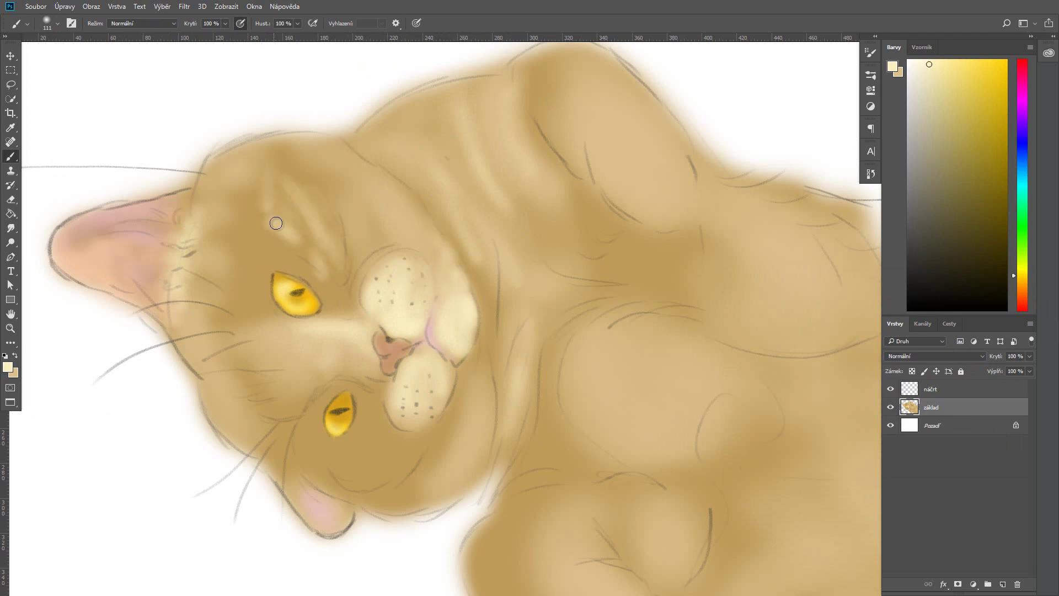
pyautogui.moveTo(276, 165); pyautogui.dragTo(311, 215)
pyautogui.moveTo(331, 163)
pyautogui.mouseDown()
pyautogui.moveTo(353, 231)
pyautogui.moveTo(318, 141)
pyautogui.mouseUp()
pyautogui.moveTo(375, 177)
pyautogui.mouseDown()
pyautogui.moveTo(375, 265)
pyautogui.moveTo(447, 298)
pyautogui.mouseUp()
pyautogui.moveTo(447, 221); pyautogui.dragTo(475, 320)
pyautogui.moveTo(281, 406); pyautogui.dragTo(331, 380)
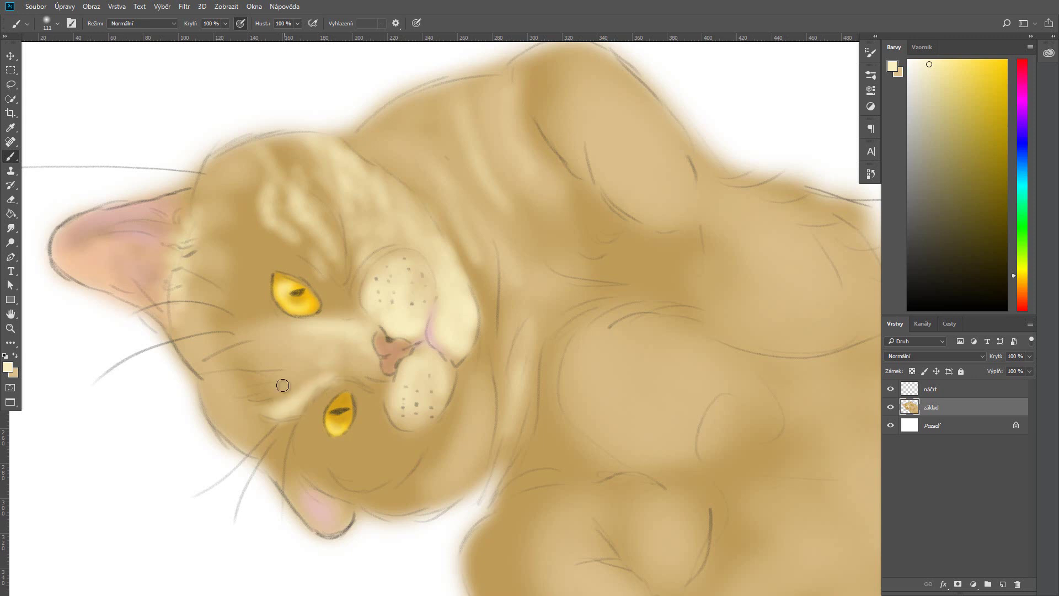
pyautogui.moveTo(248, 395); pyautogui.dragTo(325, 362)
pyautogui.moveTo(237, 353)
pyautogui.mouseDown()
pyautogui.moveTo(317, 331)
pyautogui.moveTo(277, 263)
pyautogui.moveTo(283, 236)
pyautogui.moveTo(259, 314)
pyautogui.mouseUp()
# - Lighten around both eyes, the upper forehead edge, chin and left cheek, then fit the view
pyautogui.moveTo(246, 265); pyautogui.dragTo(232, 328)
pyautogui.moveTo(215, 216)
pyautogui.mouseDown()
pyautogui.moveTo(243, 157)
pyautogui.moveTo(309, 138)
pyautogui.mouseUp()
pyautogui.moveTo(337, 475)
pyautogui.mouseDown()
pyautogui.moveTo(331, 390)
pyautogui.moveTo(361, 380)
pyautogui.mouseUp()
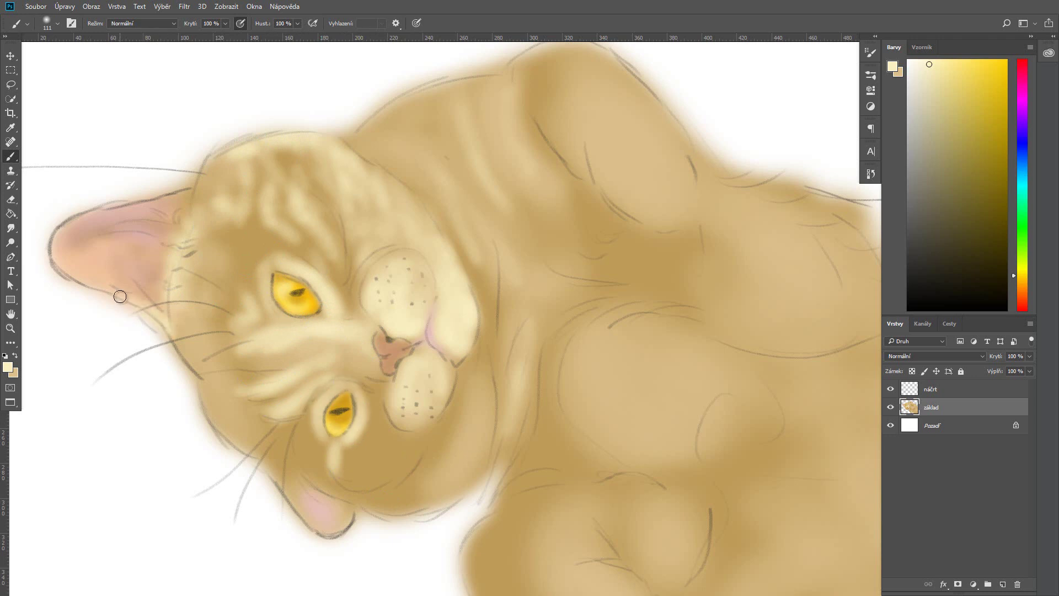
pyautogui.moveTo(243, 442); pyautogui.dragTo(182, 314)
pyautogui.moveTo(386, 502); pyautogui.dragTo(480, 387)
pyautogui.moveTo(331, 499)
pyautogui.mouseDown()
pyautogui.moveTo(455, 463)
pyautogui.moveTo(409, 465)
pyautogui.moveTo(414, 403)
pyautogui.mouseUp()
pyautogui.press('x')
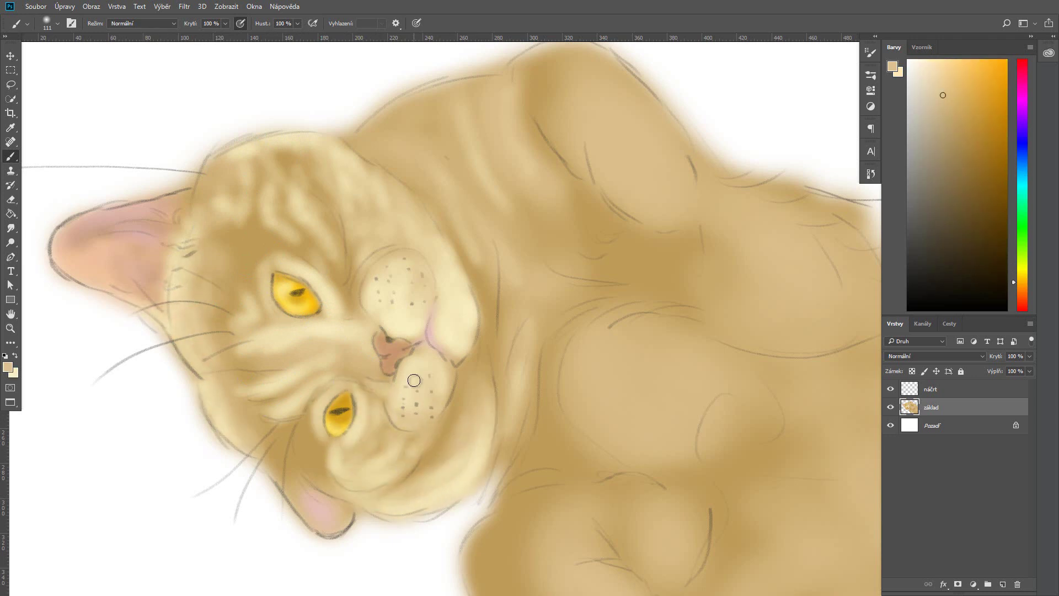
pyautogui.press('x')
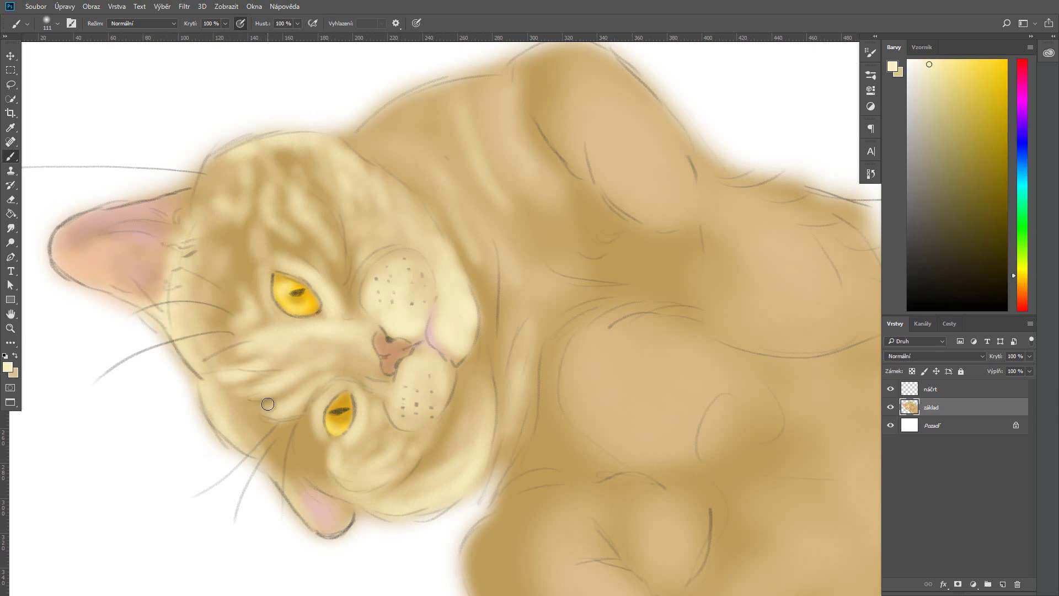
pyautogui.hotkey('ctrl', '-')
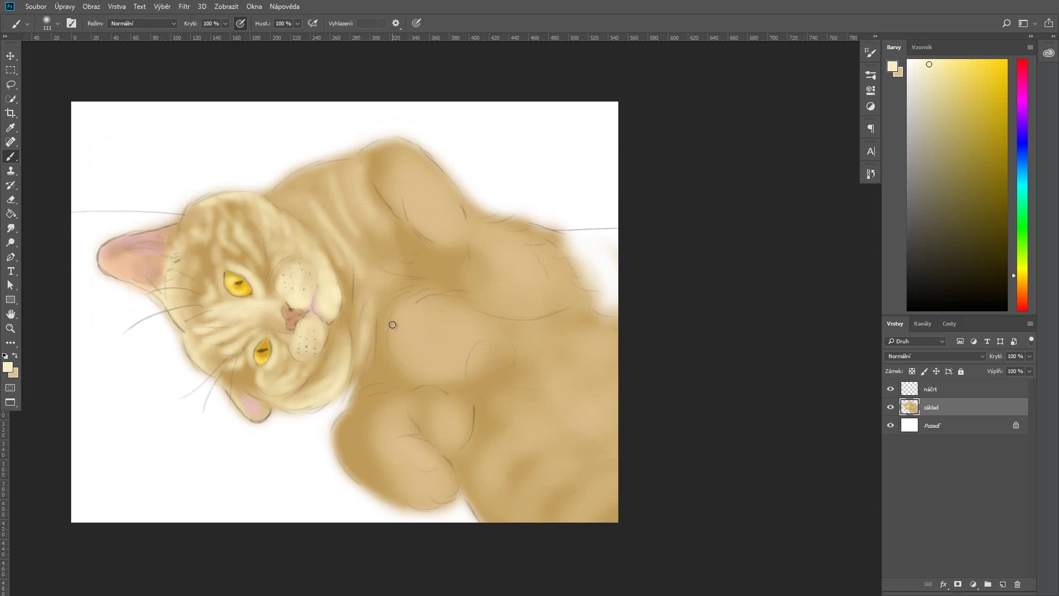
# - Resize the soft brush, settling on size 174 for broad strokes
pyautogui.rightClick(369, 257)
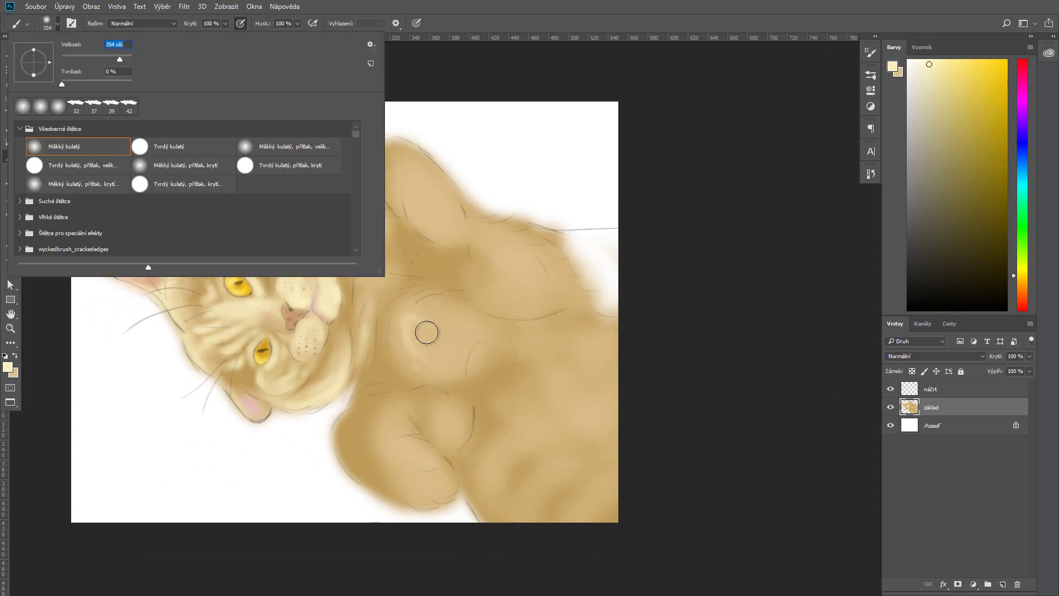
pyautogui.moveTo(426, 331)
pyautogui.mouseDown()
pyautogui.moveTo(511, 329)
pyautogui.moveTo(556, 237)
pyautogui.moveTo(469, 286)
pyautogui.moveTo(516, 378)
pyautogui.moveTo(582, 338)
pyautogui.moveTo(603, 480)
pyautogui.mouseUp()
pyautogui.click(57, 23)
pyautogui.moveTo(119, 57); pyautogui.dragTo(109, 57)
pyautogui.press('Return')
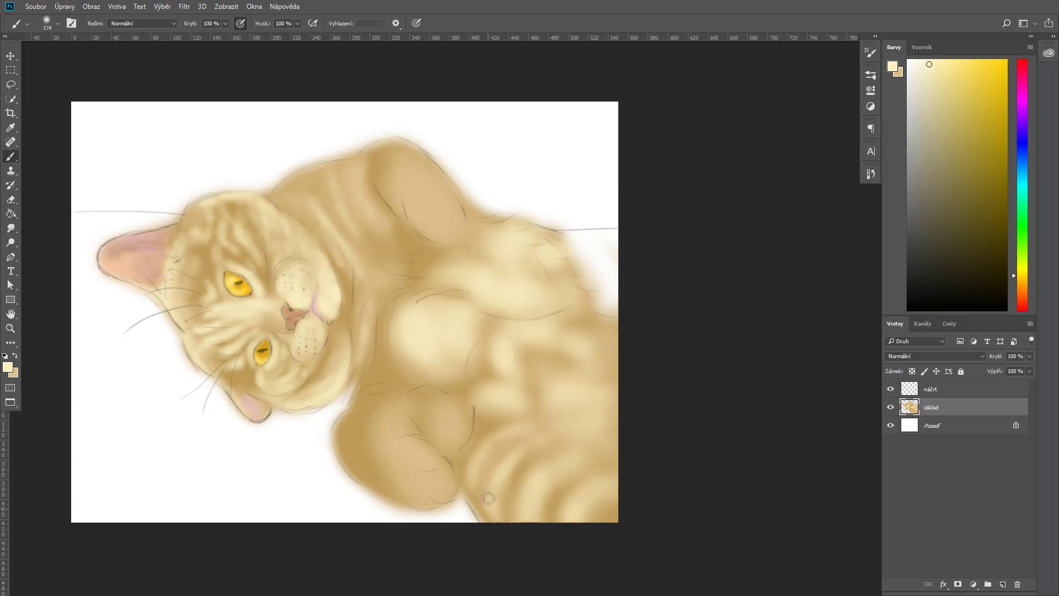
# - Lighten the belly, chest, lower paw, shoulder and right flank in cream, then add a new layer
pyautogui.moveTo(558, 379)
pyautogui.mouseDown()
pyautogui.moveTo(590, 400)
pyautogui.moveTo(513, 471)
pyautogui.moveTo(528, 314)
pyautogui.moveTo(424, 310)
pyautogui.moveTo(378, 222)
pyautogui.moveTo(324, 222)
pyautogui.moveTo(396, 189)
pyautogui.moveTo(397, 171)
pyautogui.moveTo(463, 218)
pyautogui.moveTo(514, 204)
pyautogui.moveTo(409, 160)
pyautogui.moveTo(492, 198)
pyautogui.moveTo(441, 357)
pyautogui.moveTo(396, 300)
pyautogui.moveTo(379, 147)
pyautogui.moveTo(331, 190)
pyautogui.mouseUp()
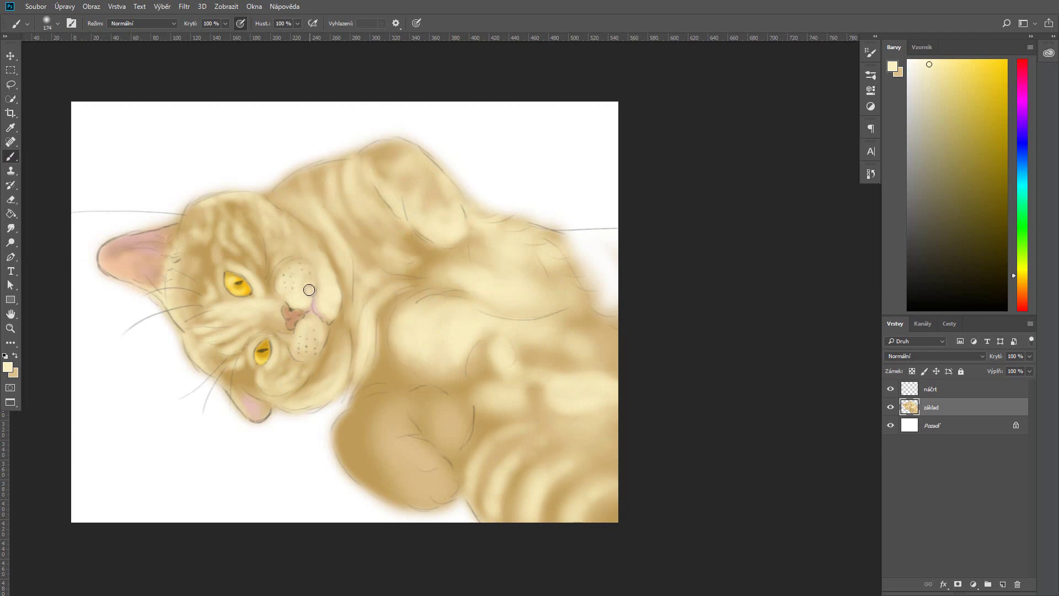
pyautogui.moveTo(364, 469)
pyautogui.mouseDown()
pyautogui.moveTo(342, 461)
pyautogui.moveTo(431, 461)
pyautogui.moveTo(395, 468)
pyautogui.moveTo(362, 332)
pyautogui.moveTo(406, 452)
pyautogui.moveTo(442, 416)
pyautogui.moveTo(426, 382)
pyautogui.moveTo(459, 433)
pyautogui.mouseUp()
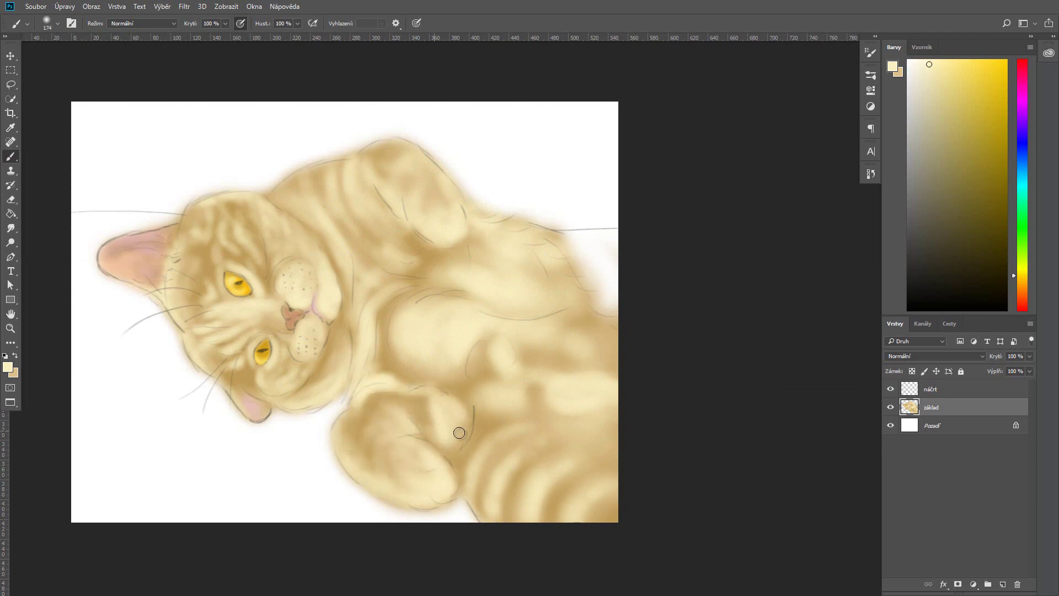
pyautogui.moveTo(410, 387)
pyautogui.mouseDown()
pyautogui.moveTo(473, 421)
pyautogui.moveTo(425, 359)
pyautogui.moveTo(367, 244)
pyautogui.moveTo(356, 176)
pyautogui.moveTo(441, 186)
pyautogui.mouseUp()
pyautogui.moveTo(561, 260)
pyautogui.mouseDown()
pyautogui.moveTo(561, 333)
pyautogui.moveTo(584, 426)
pyautogui.moveTo(598, 392)
pyautogui.mouseUp()
pyautogui.click(1003, 584)
# - Pick a darker brown and paint it across the lower background
pyautogui.press('i')
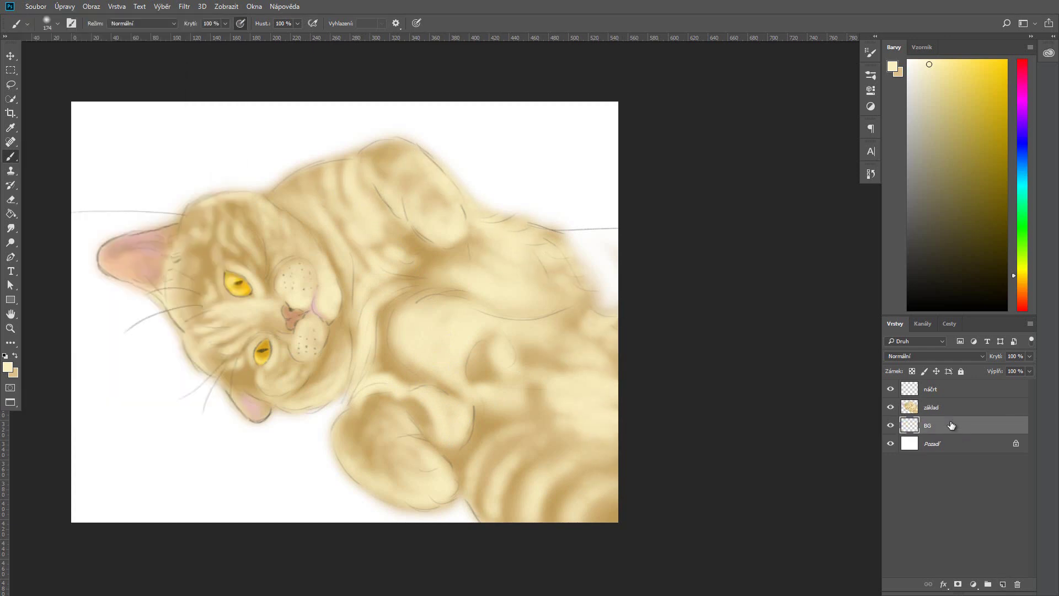
pyautogui.click(8, 366)
pyautogui.click(862, 355)
pyautogui.click(989, 307)
pyautogui.press('b')
pyautogui.click(53, 23)
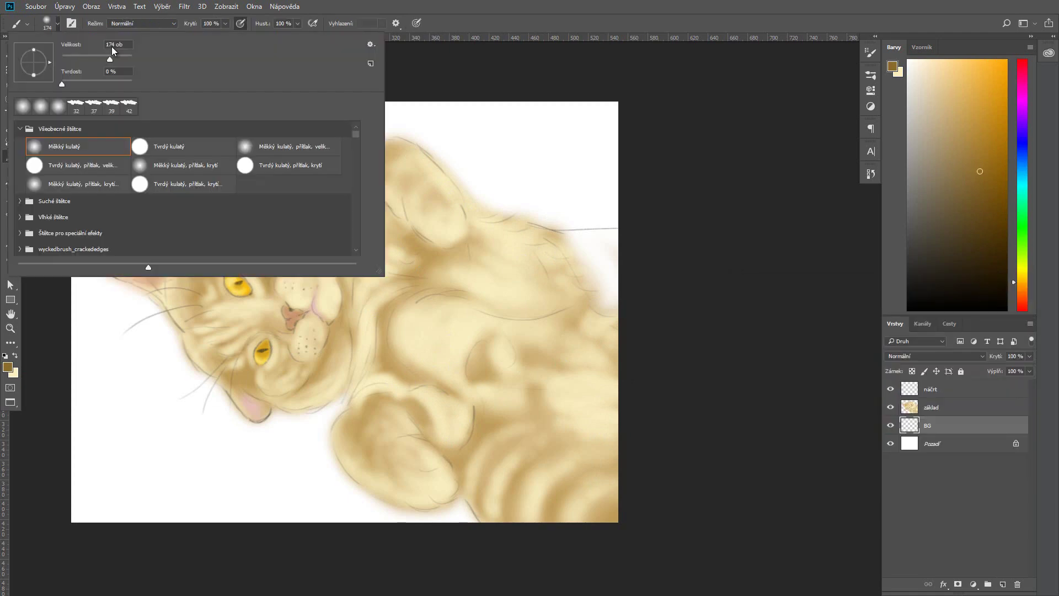
pyautogui.press('Return')
pyautogui.moveTo(61, 542)
pyautogui.mouseDown()
pyautogui.moveTo(60, 440)
pyautogui.moveTo(303, 499)
pyautogui.moveTo(485, 389)
pyautogui.mouseUp()
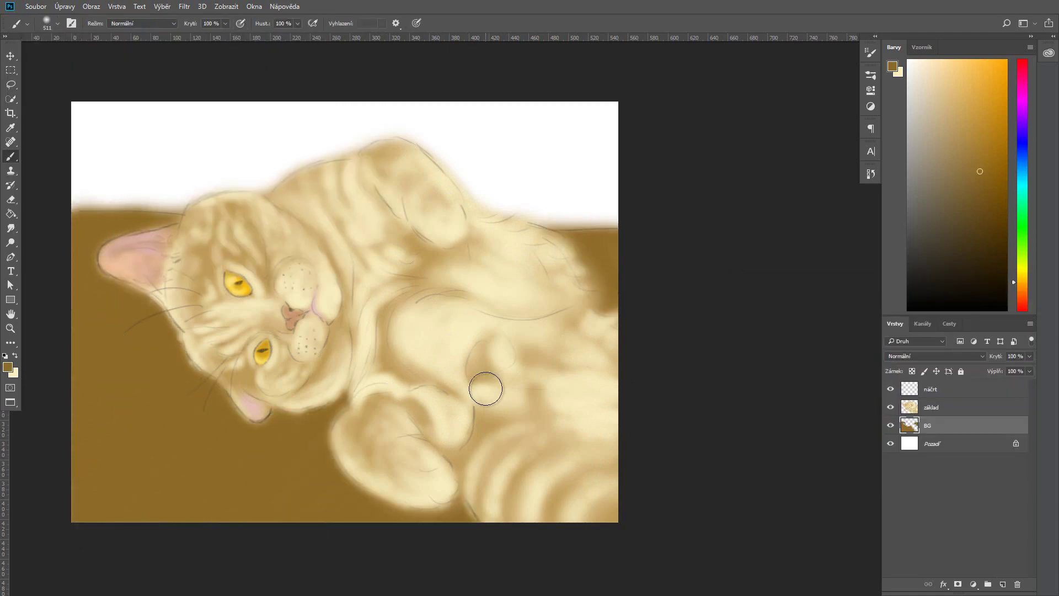
# - Paint the white upper background dark brown and reselect the soft round brush
pyautogui.click(8, 367)
pyautogui.click(789, 412)
pyautogui.click(988, 305)
pyautogui.moveTo(88, 182)
pyautogui.mouseDown()
pyautogui.moveTo(570, 104)
pyautogui.moveTo(584, 199)
pyautogui.mouseUp()
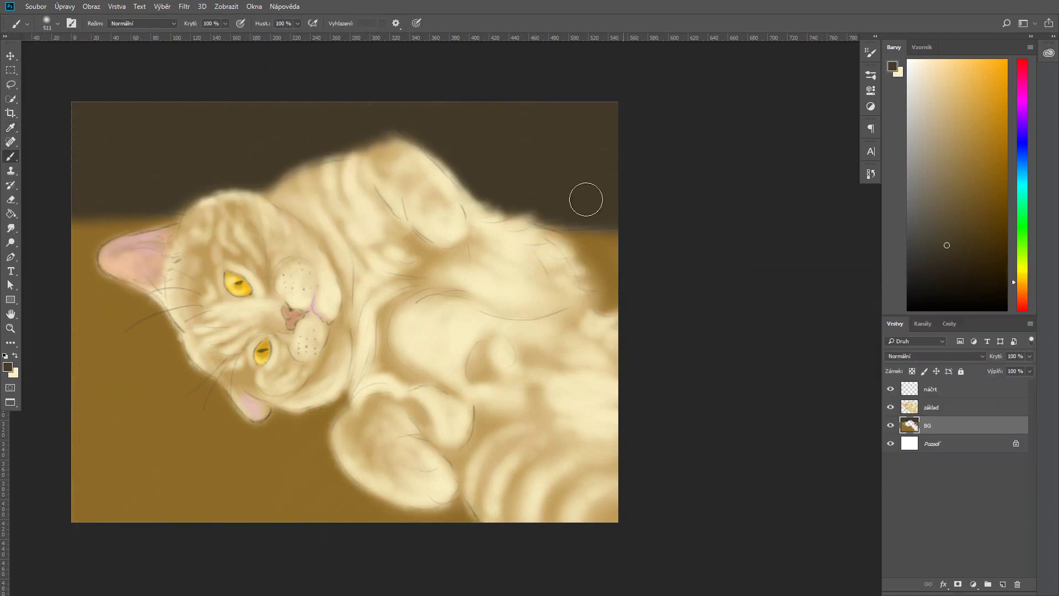
pyautogui.click(53, 23)
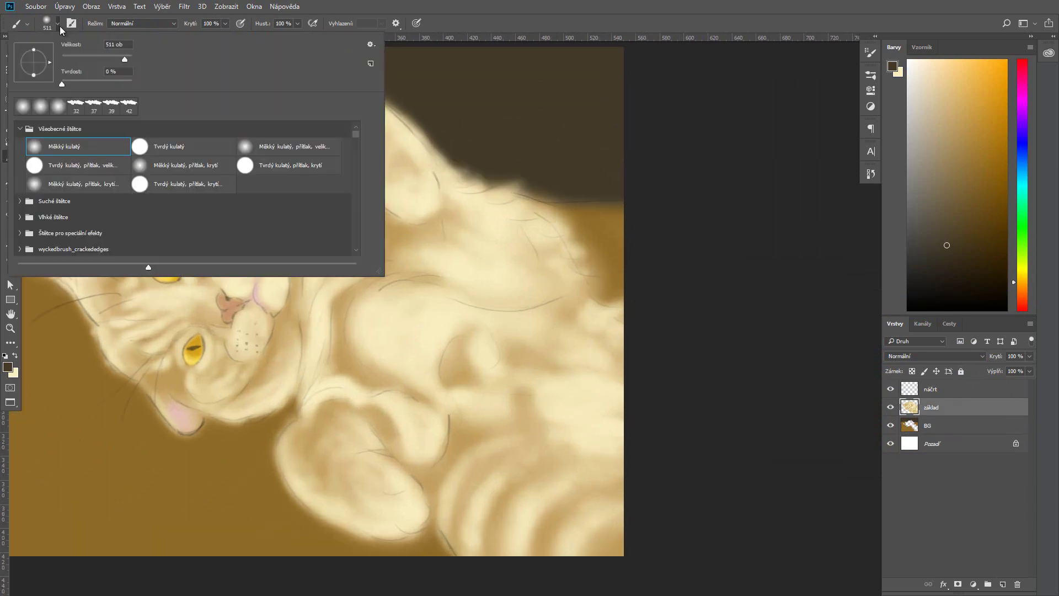
pyautogui.click(8, 367)
# - Zoom in on the face, shrink the brush and sample a muted brown (8b6a50) from the nose
pyautogui.press('Return')
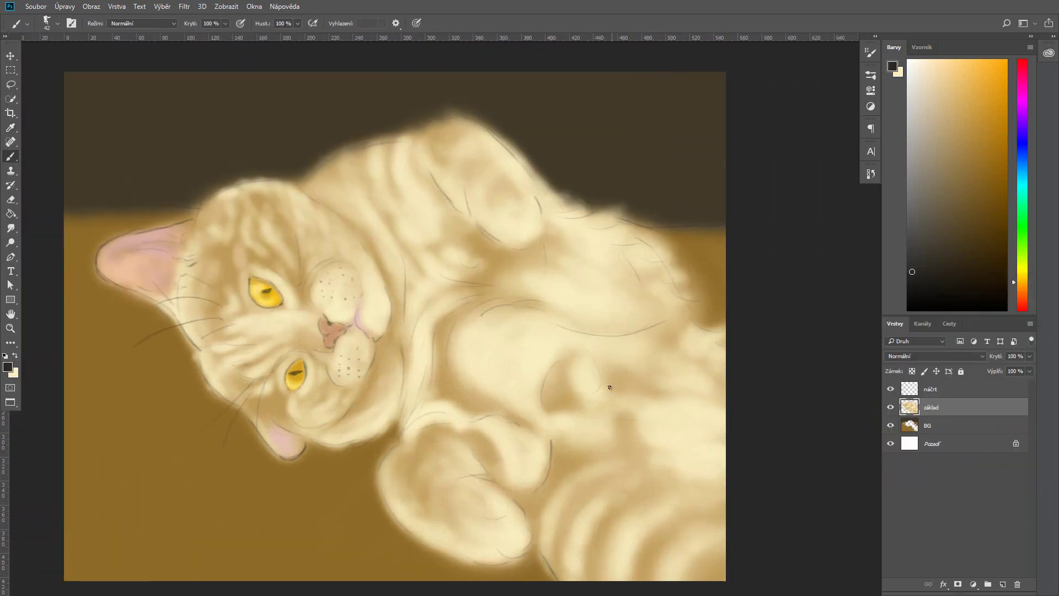
pyautogui.press('b')
pyautogui.click(58, 23)
pyautogui.press('Escape')
pyautogui.scroll(2, 307, 378)
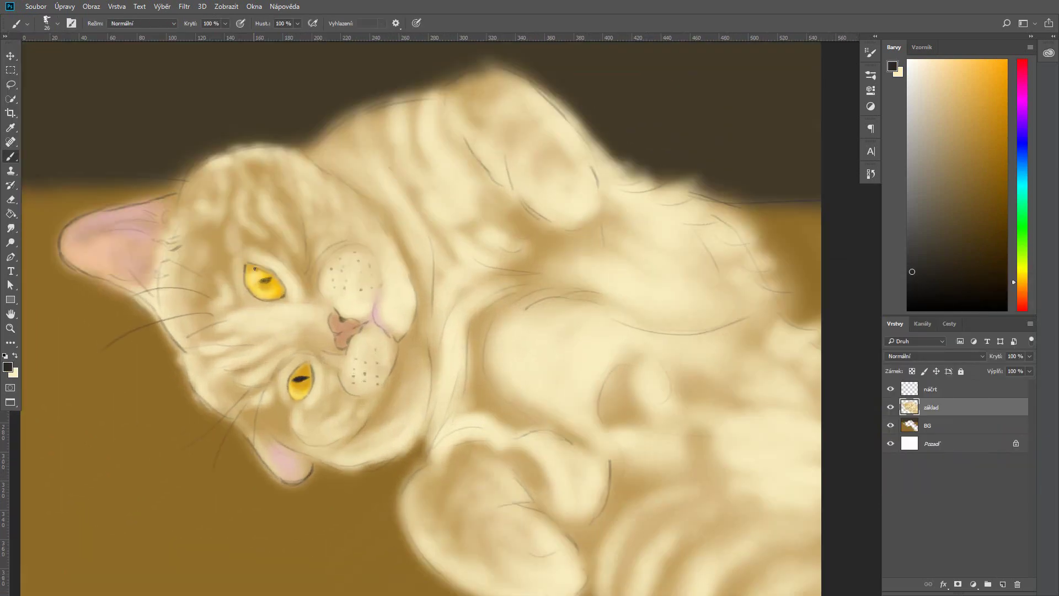
pyautogui.scroll(1, 265, 270)
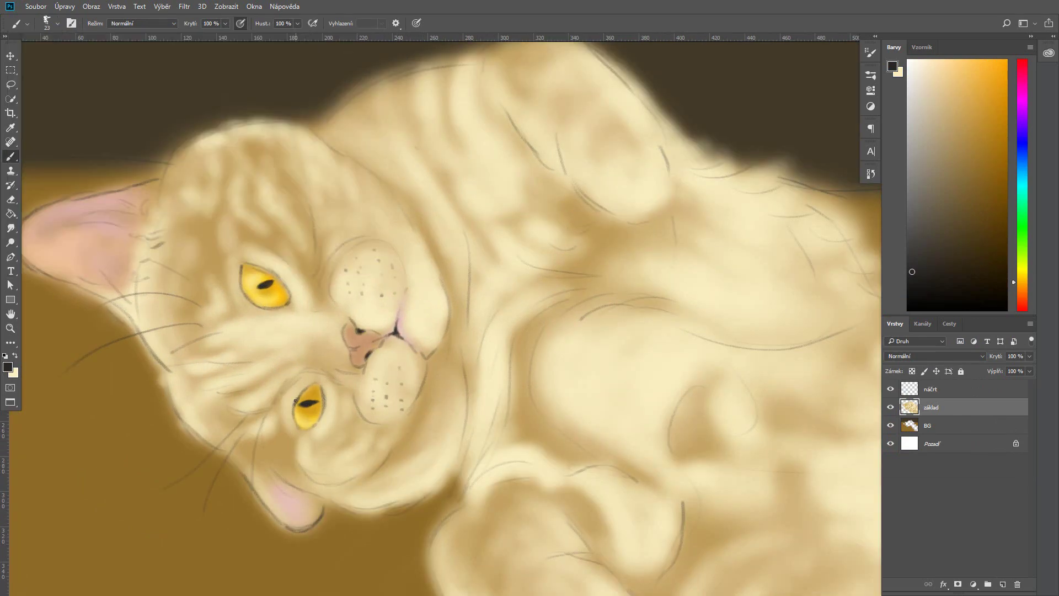
pyautogui.press('[')
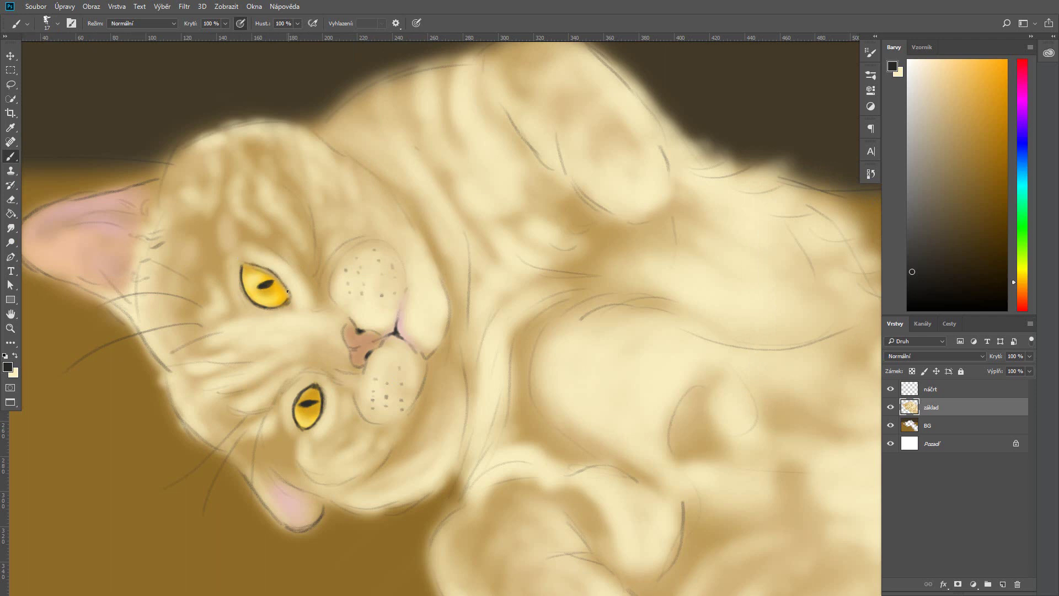
pyautogui.keyDown('alt'); pyautogui.click(348, 333); pyautogui.keyUp('alt')
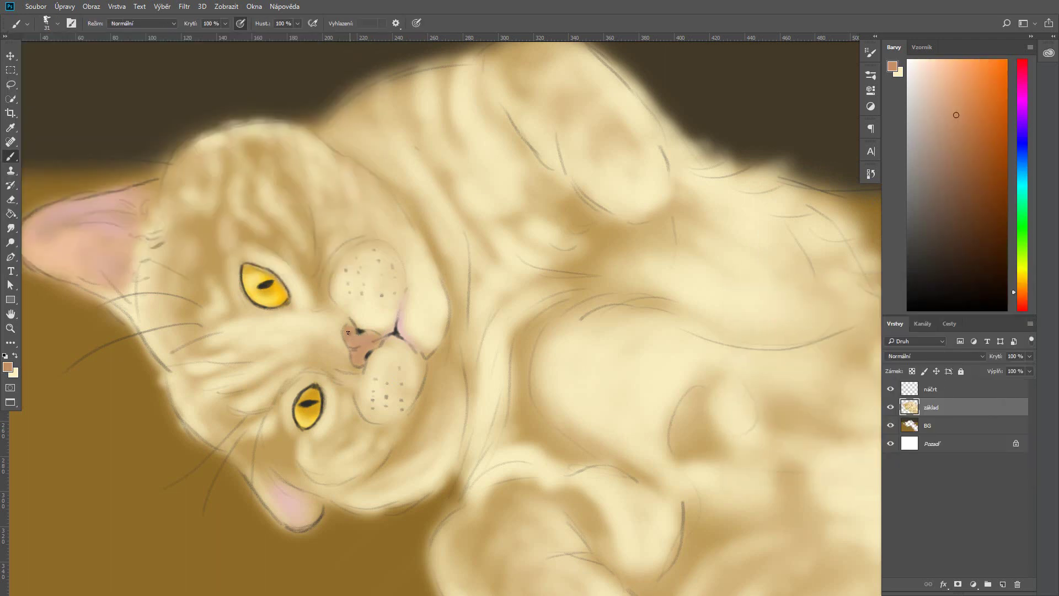
pyautogui.keyDown('alt'); pyautogui.click(356, 332); pyautogui.keyUp('alt')
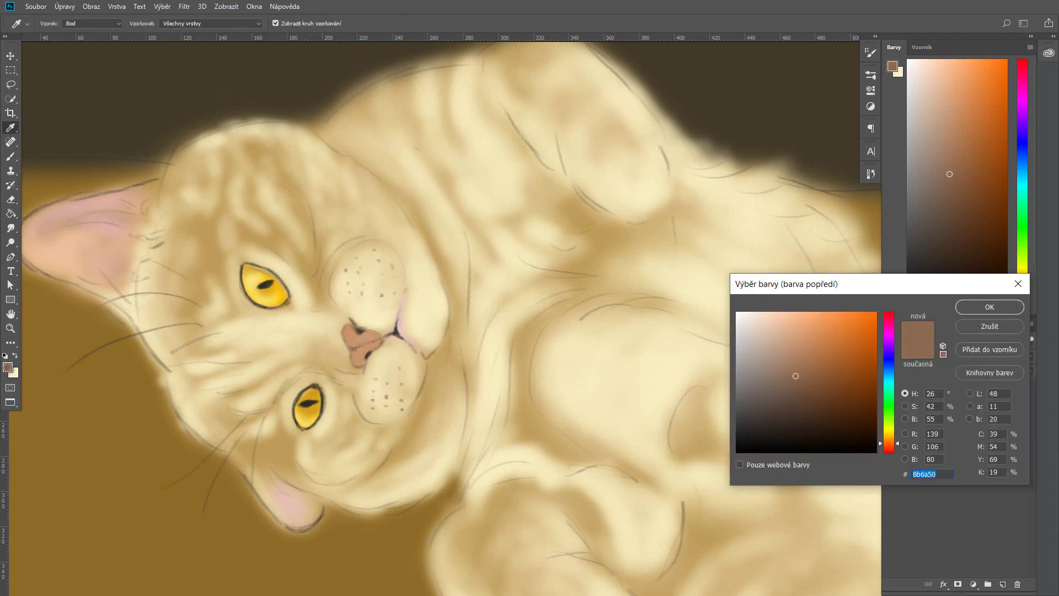
# - Try out lighter pink, orange and pinkish-tan tones around the nose
pyautogui.keyDown('alt'); pyautogui.click(354, 347); pyautogui.keyUp('alt')
pyautogui.click(789, 324)
pyautogui.press('Return')
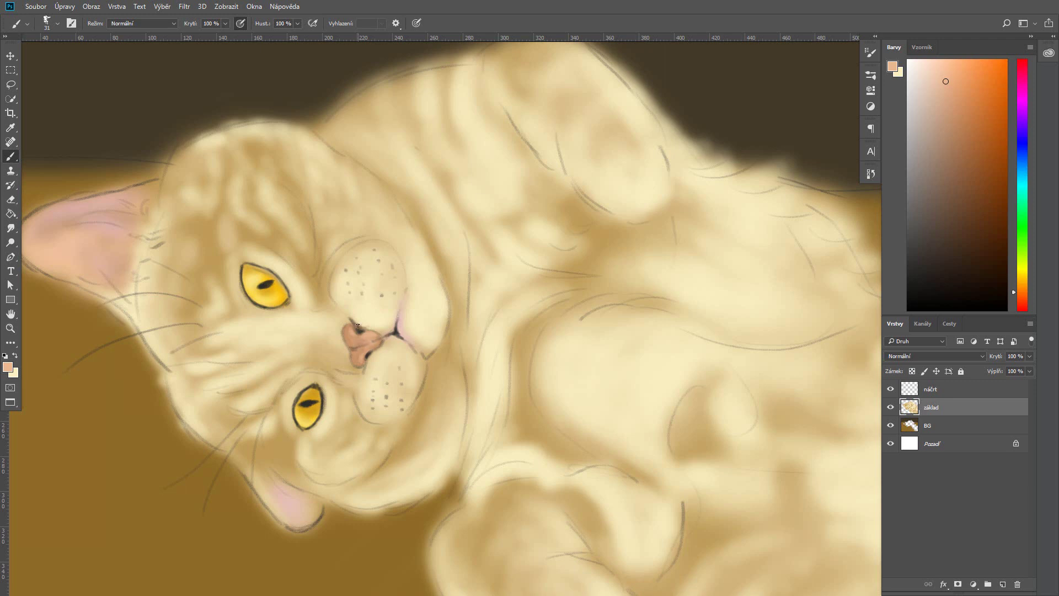
pyautogui.click(801, 314)
pyautogui.press('Return')
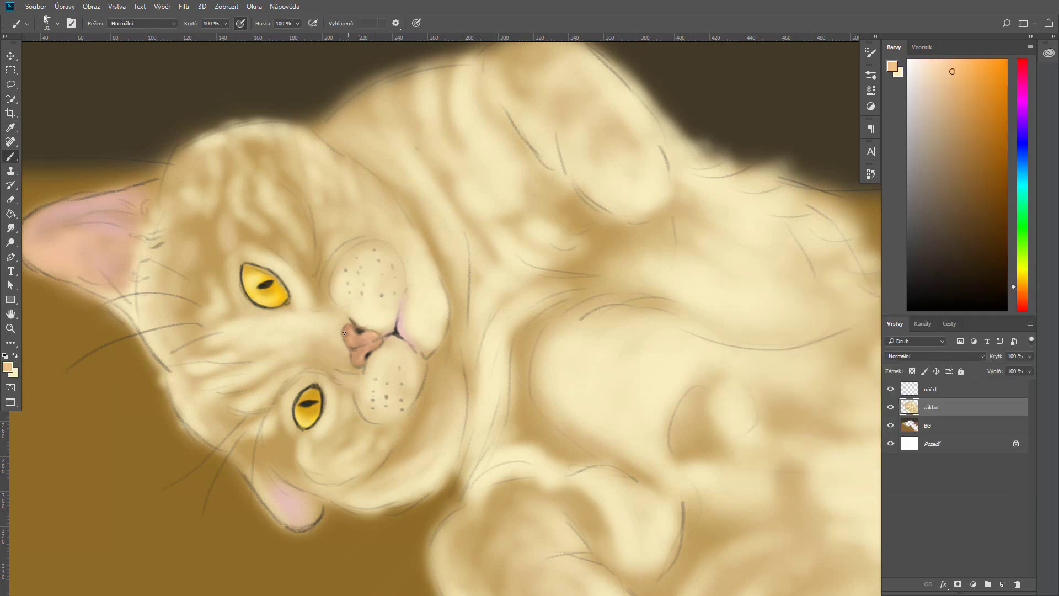
pyautogui.keyDown('alt'); pyautogui.click(359, 339); pyautogui.keyUp('alt')
pyautogui.press('Return')
# - Pick a more saturated pink for the nose, then golden ochre from the eye
pyautogui.click(396, 331)
pyautogui.press('Return')
pyautogui.keyDown('alt'); pyautogui.click(398, 340); pyautogui.keyUp('alt')
pyautogui.press('Return')
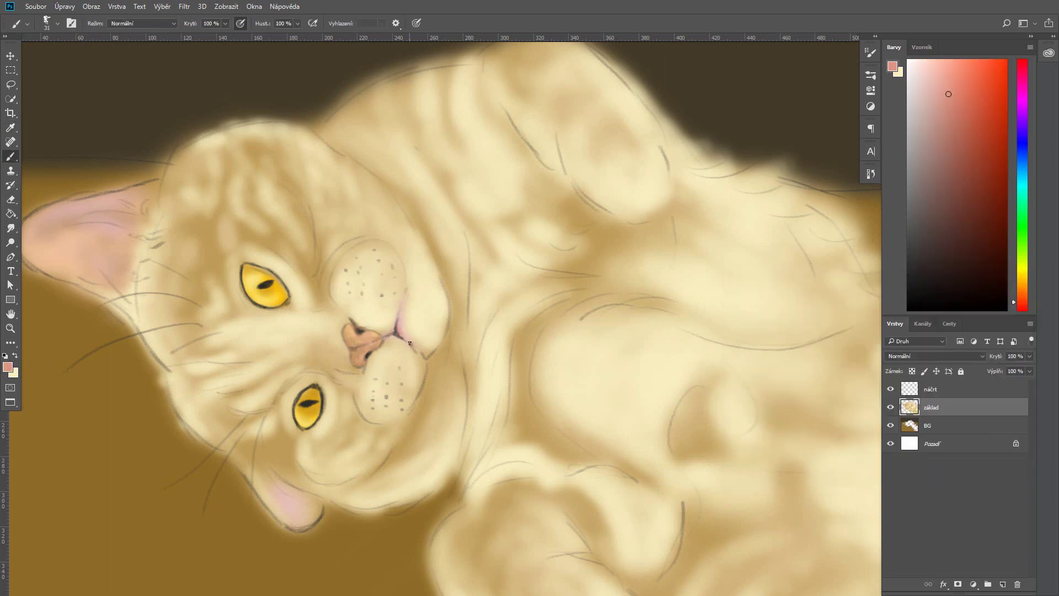
pyautogui.click(7, 368)
pyautogui.click(947, 295)
pyautogui.press('Return')
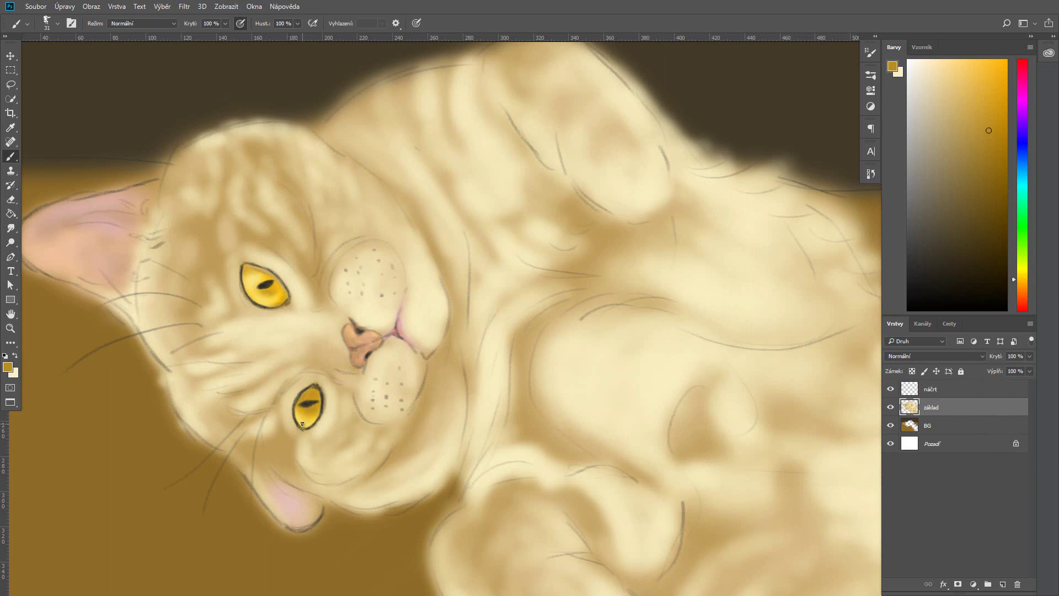
# - Adjust the brush and sample tan from the fur and light pink from the ear
pyautogui.press('Return')
pyautogui.rightClick(170, 277)
pyautogui.doubleClick(89, 211)
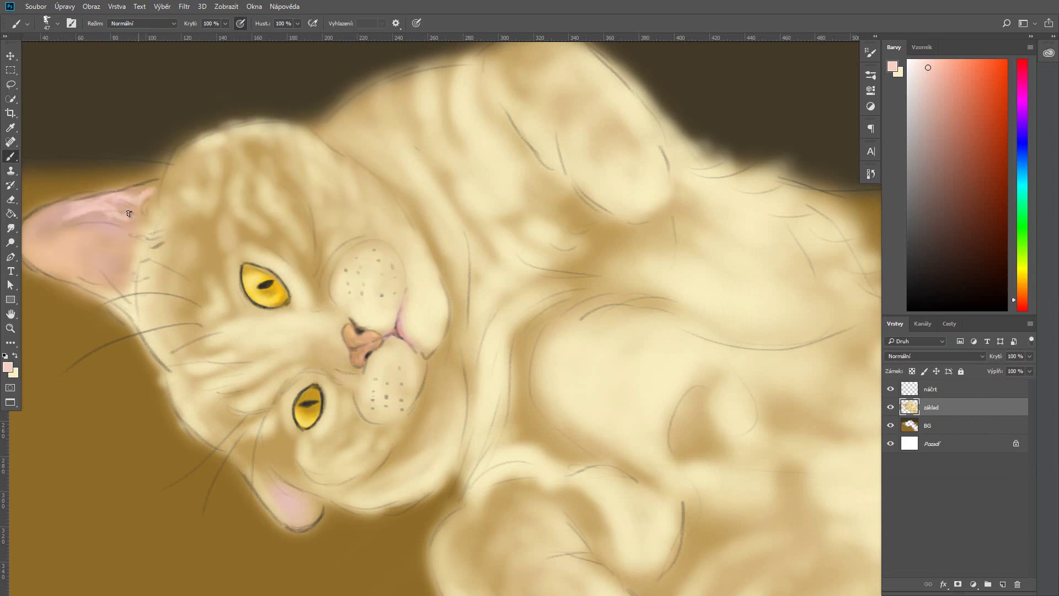
pyautogui.keyDown('alt'); pyautogui.click(217, 232); pyautogui.keyUp('alt')
pyautogui.moveTo(265, 480); pyautogui.dragTo(314, 472)
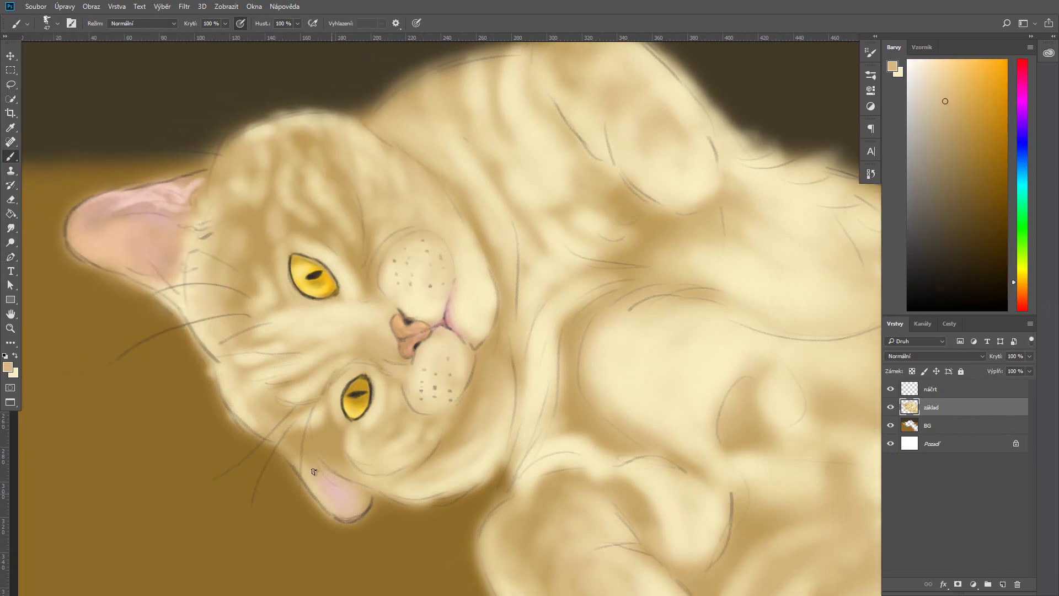
pyautogui.click(135, 199)
pyautogui.press('Return')
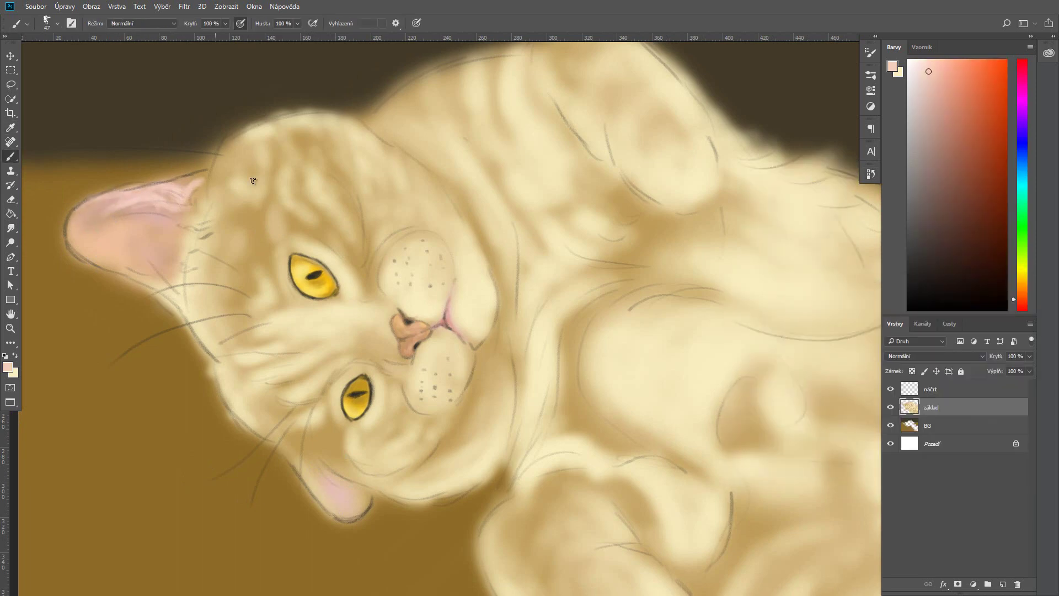
# - Refine the ear colour to a lighter, orange-leaning pink (f1c9bb) and repaint the inner-ear shading
pyautogui.click(222, 186)
pyautogui.press('Return')
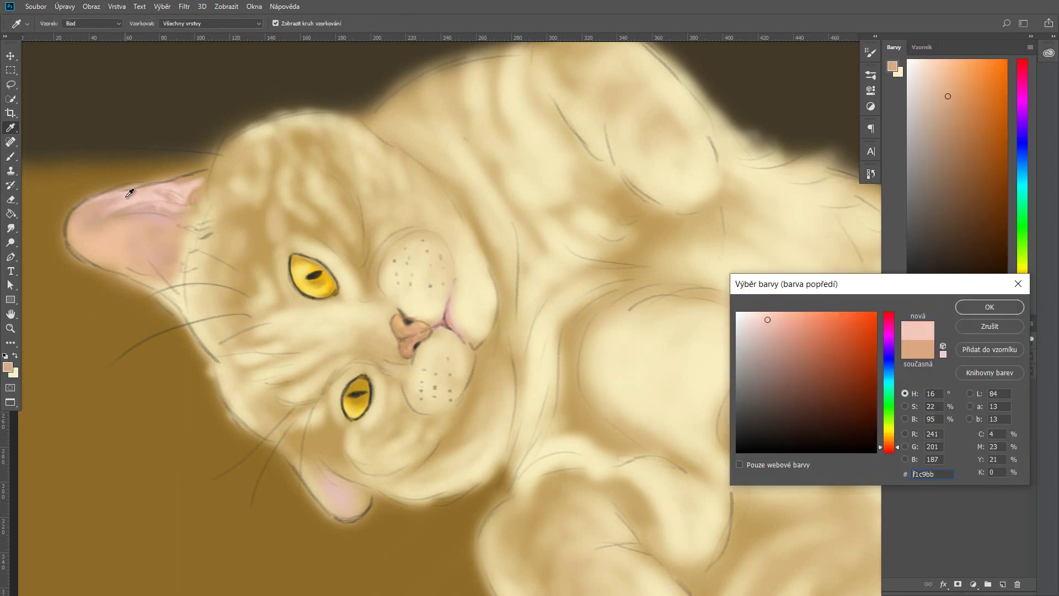
pyautogui.click(129, 196)
pyautogui.press('Return')
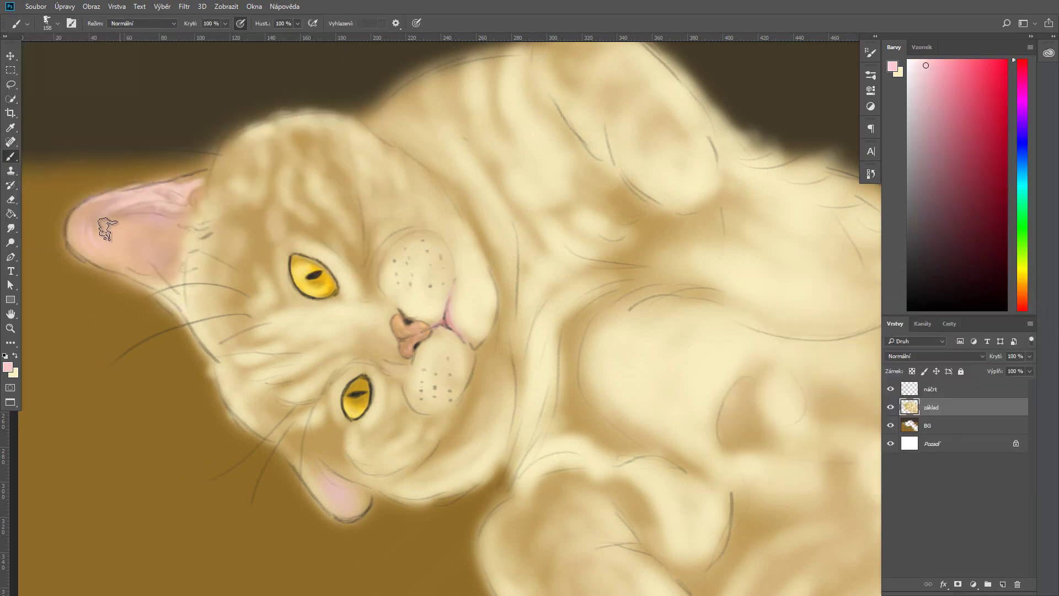
pyautogui.click(116, 241)
pyautogui.press('Return')
pyautogui.click(165, 223)
pyautogui.press('Return')
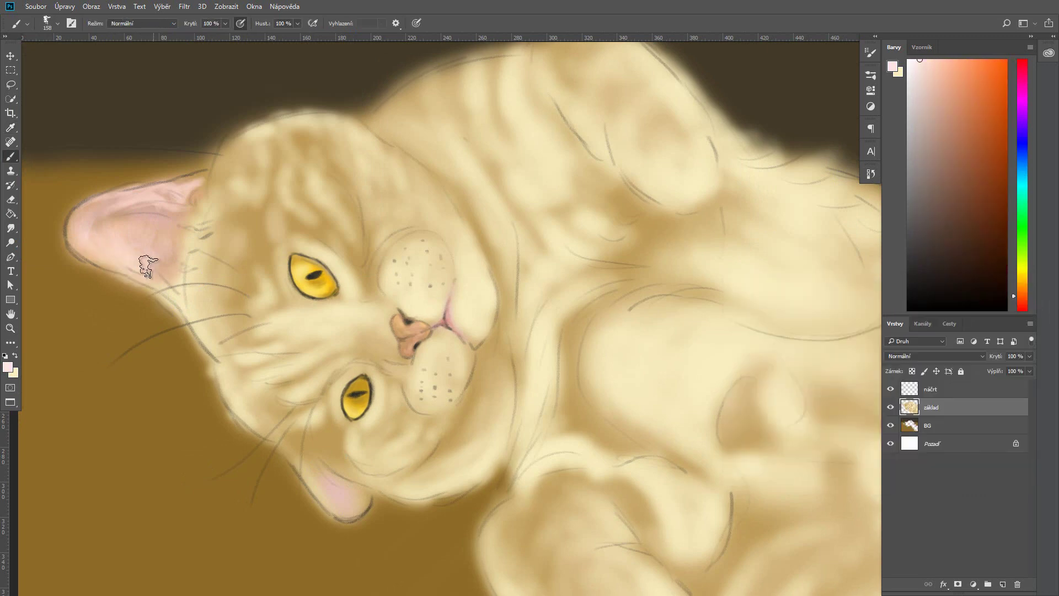
pyautogui.moveTo(146, 265); pyautogui.dragTo(132, 245)
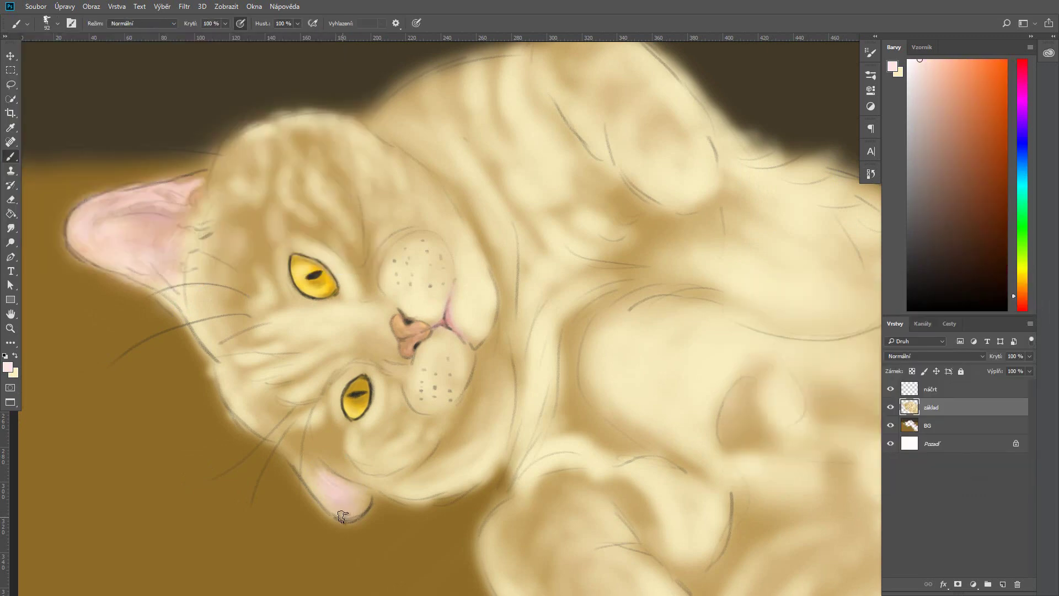
# - Paint a soft pink stroke along the lower edge of the cat's chin
pyautogui.click(292, 273)
pyautogui.press('Return')
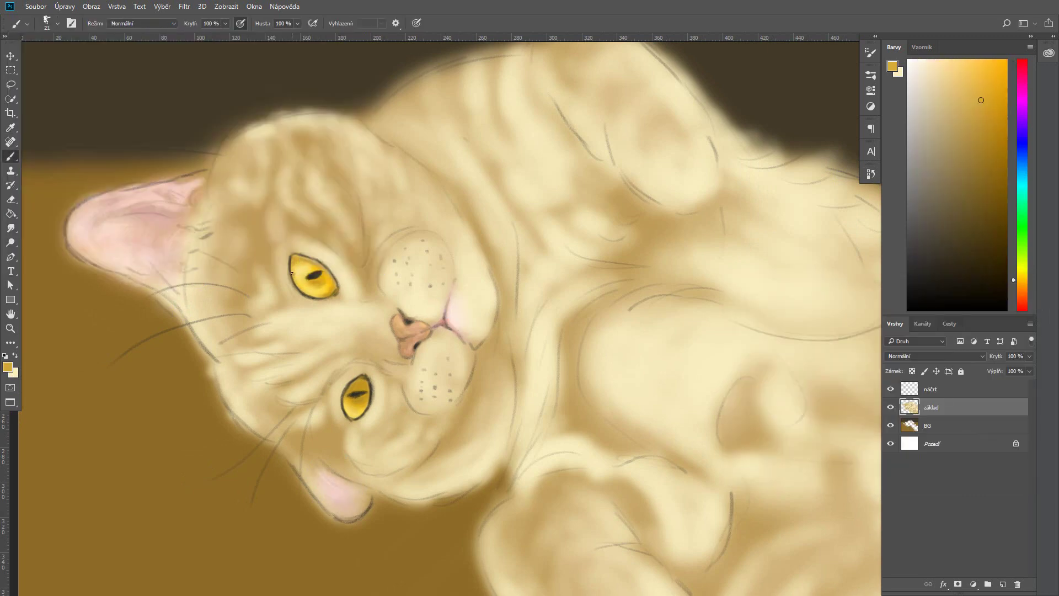
pyautogui.click(8, 367)
pyautogui.click(829, 322)
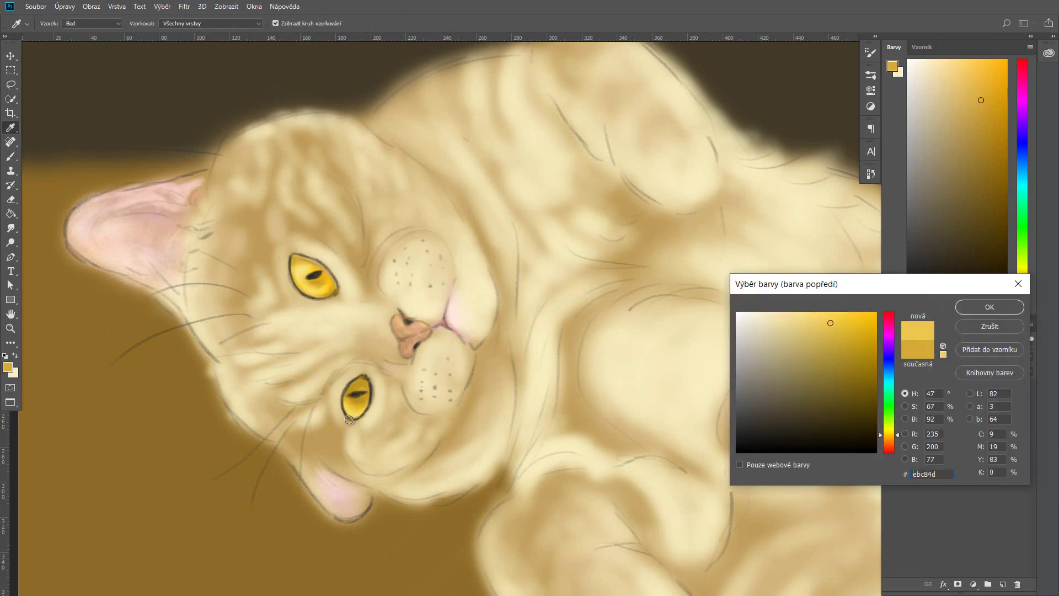
pyautogui.press('Return')
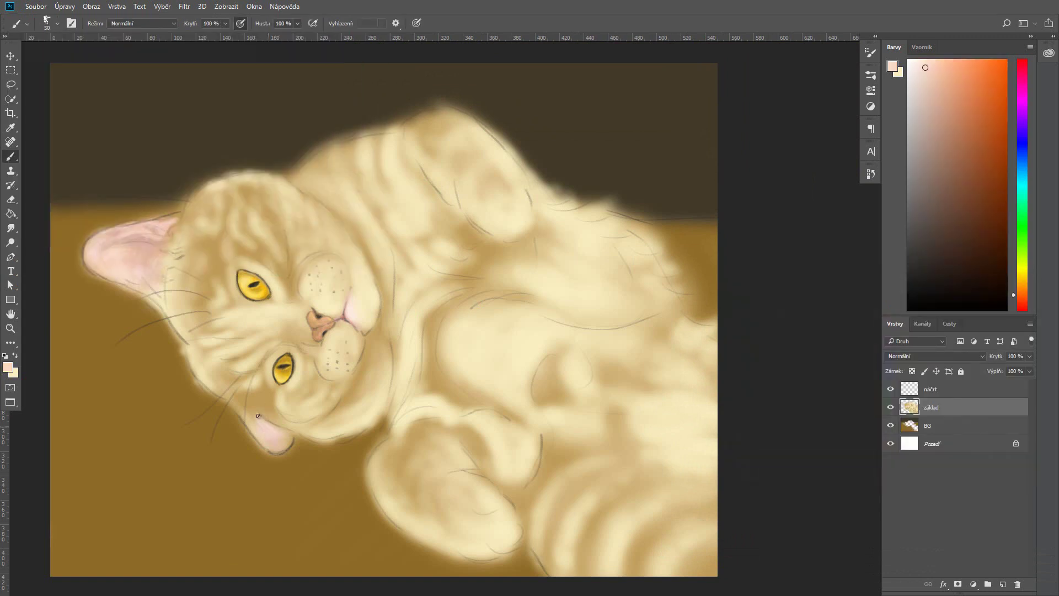
pyautogui.moveTo(274, 443); pyautogui.dragTo(291, 438)
# - With a larger brush in golden yellow, paint golden-orange patches on the belly and paw
pyautogui.click(811, 331)
pyautogui.press('Return')
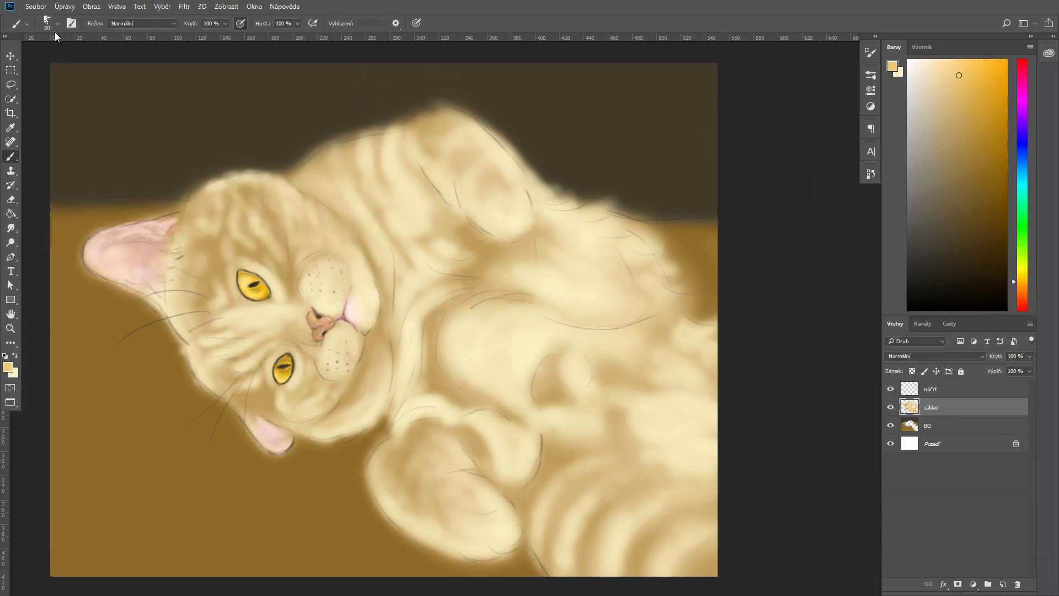
pyautogui.moveTo(623, 380); pyautogui.dragTo(607, 372)
pyautogui.moveTo(474, 434); pyautogui.dragTo(461, 464)
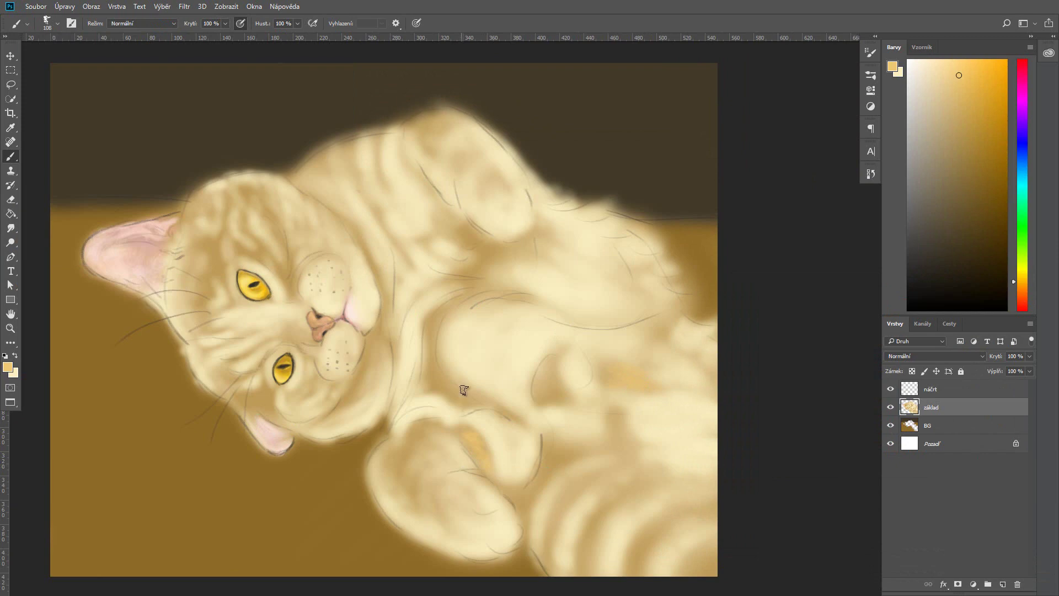
pyautogui.moveTo(464, 391)
pyautogui.mouseDown()
pyautogui.moveTo(434, 383)
pyautogui.moveTo(433, 337)
pyautogui.moveTo(436, 386)
pyautogui.mouseUp()
# - Add darker gold (b59454) strokes across the chest and belly
pyautogui.click(804, 334)
pyautogui.press('Return')
pyautogui.moveTo(430, 336); pyautogui.dragTo(432, 362)
pyautogui.moveTo(554, 361); pyautogui.dragTo(541, 402)
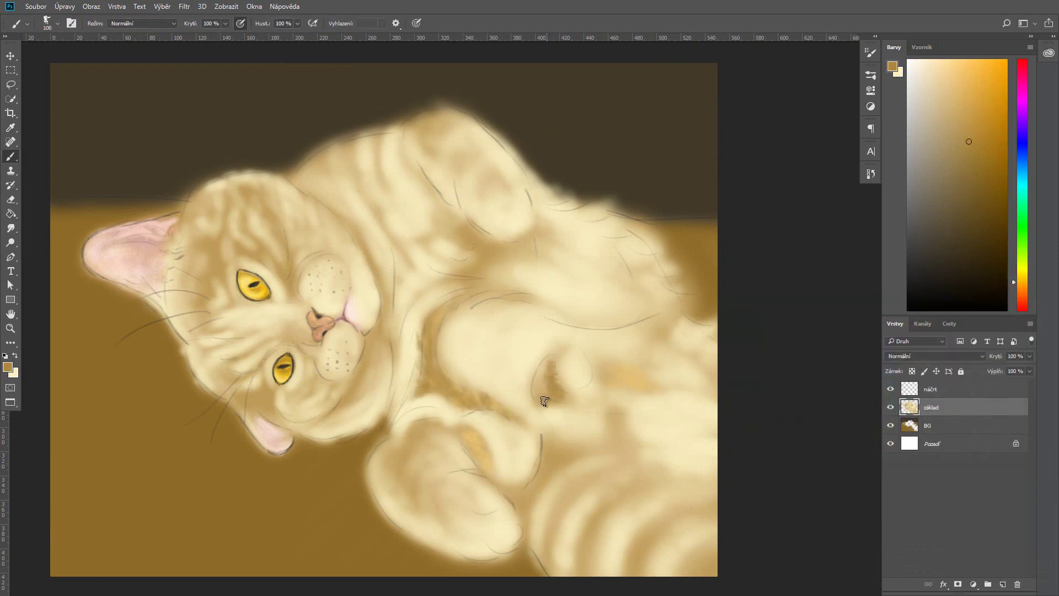
pyautogui.moveTo(618, 378); pyautogui.dragTo(654, 382)
pyautogui.moveTo(552, 455)
pyautogui.mouseDown()
pyautogui.moveTo(529, 505)
pyautogui.moveTo(607, 436)
pyautogui.mouseUp()
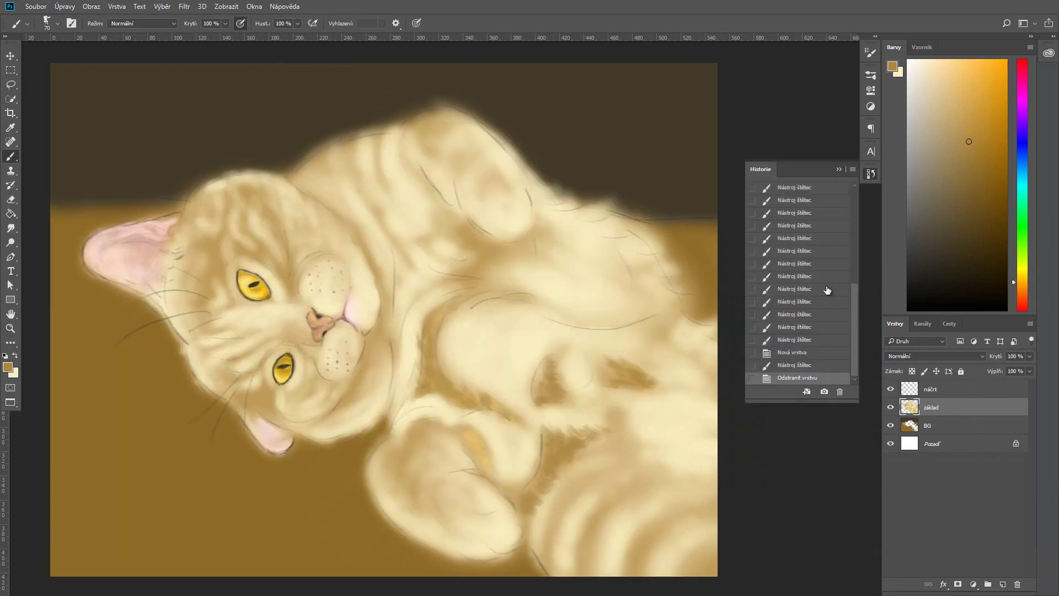
# - Undo the dark belly strokes and add a new layer using the Hair Brush preset
pyautogui.hotkey('ctrl', 'alt', 'z')
pyautogui.hotkey('ctrl', 'alt', 'z')
pyautogui.hotkey('ctrl', 'alt', 'z')
pyautogui.hotkey('ctrl', 'shift', 'alt', 'n')
pyautogui.click(57, 23)
pyautogui.click(359, 169)
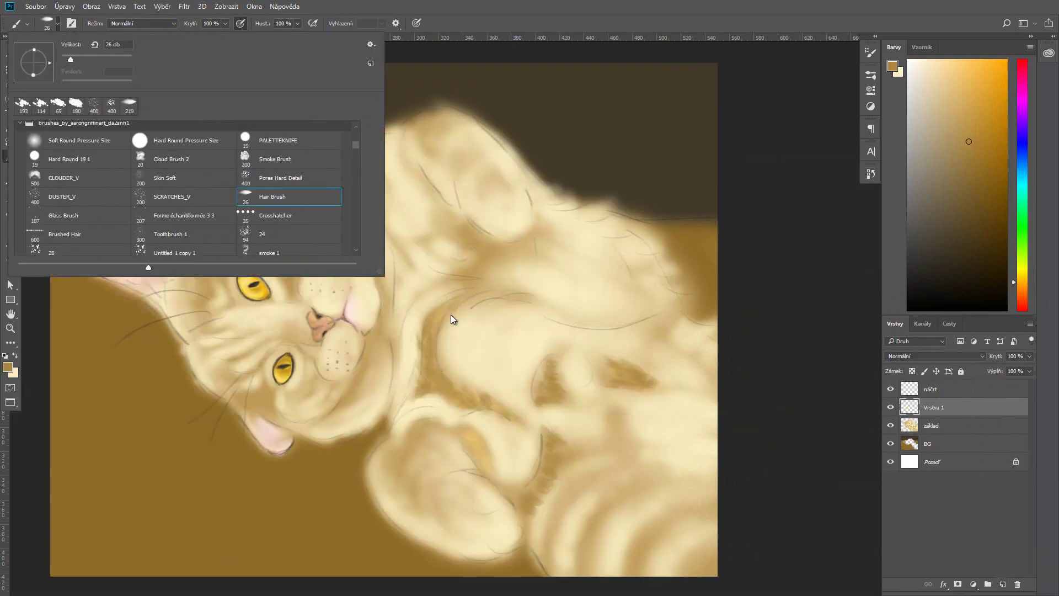
pyautogui.click(450, 314)
# - Paint golden fur strokes on the lower belly, the right side and the chest
pyautogui.moveTo(526, 511)
pyautogui.mouseDown()
pyautogui.moveTo(546, 557)
pyautogui.moveTo(596, 449)
pyautogui.moveTo(585, 574)
pyautogui.mouseUp()
pyautogui.moveTo(604, 522)
pyautogui.mouseDown()
pyautogui.moveTo(709, 571)
pyautogui.moveTo(695, 424)
pyautogui.mouseUp()
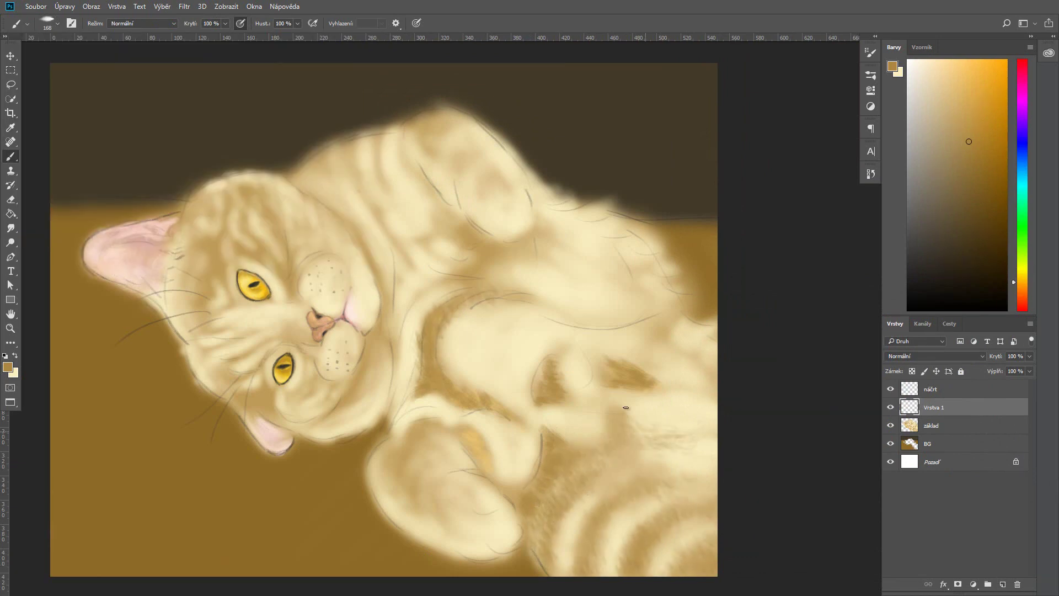
pyautogui.moveTo(629, 419); pyautogui.dragTo(701, 325)
pyautogui.moveTo(661, 275); pyautogui.dragTo(554, 246)
pyautogui.moveTo(628, 270); pyautogui.dragTo(511, 302)
pyautogui.moveTo(563, 218); pyautogui.dragTo(542, 235)
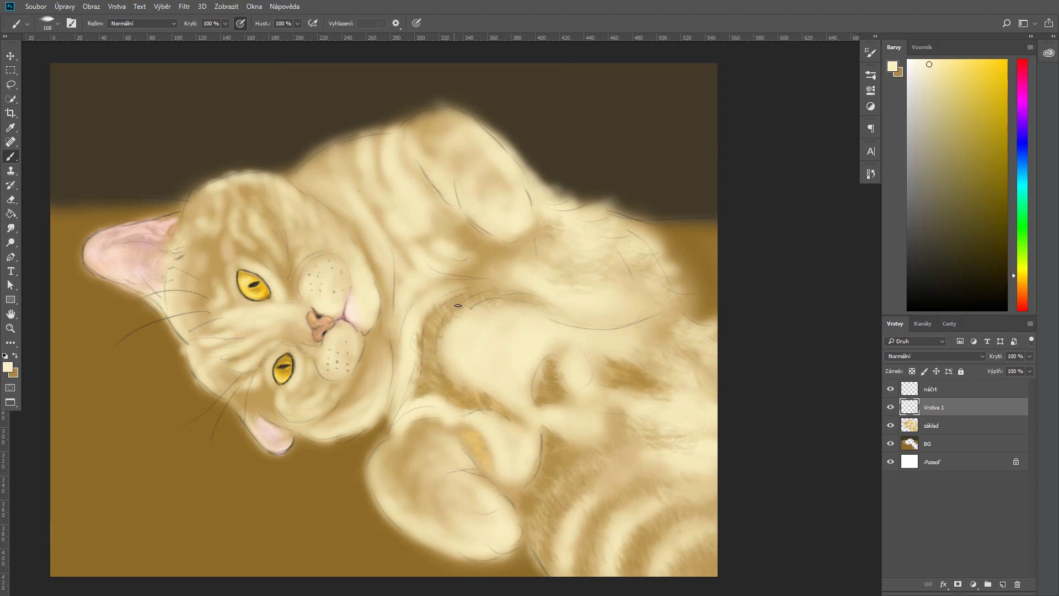
# - Cover the dark chest patch with cream, then add golden fur strokes on the chest, belly and paw
pyautogui.press('x')
pyautogui.moveTo(449, 343); pyautogui.dragTo(436, 386)
pyautogui.moveTo(458, 306)
pyautogui.mouseDown()
pyautogui.moveTo(425, 381)
pyautogui.moveTo(513, 411)
pyautogui.moveTo(483, 455)
pyautogui.mouseUp()
pyautogui.press('x')
pyautogui.moveTo(417, 430)
pyautogui.mouseDown()
pyautogui.moveTo(449, 422)
pyautogui.moveTo(496, 482)
pyautogui.mouseUp()
pyautogui.moveTo(543, 436); pyautogui.dragTo(527, 475)
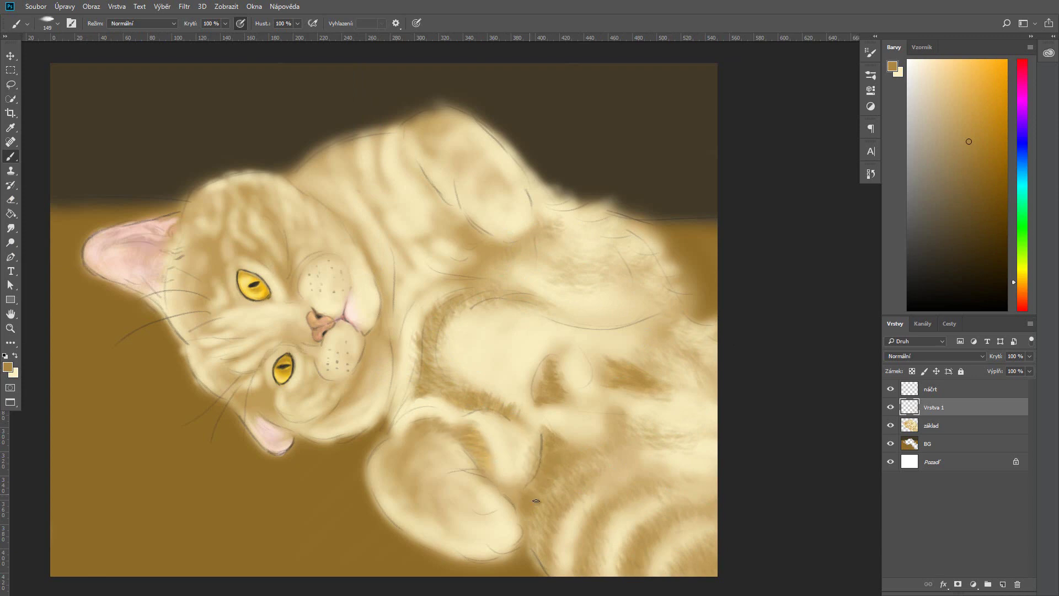
pyautogui.moveTo(590, 499); pyautogui.dragTo(549, 460)
# - With a smaller brush, paint darker fur strokes on the lower belly
pyautogui.press('[')
pyautogui.press('[')
pyautogui.press('[')
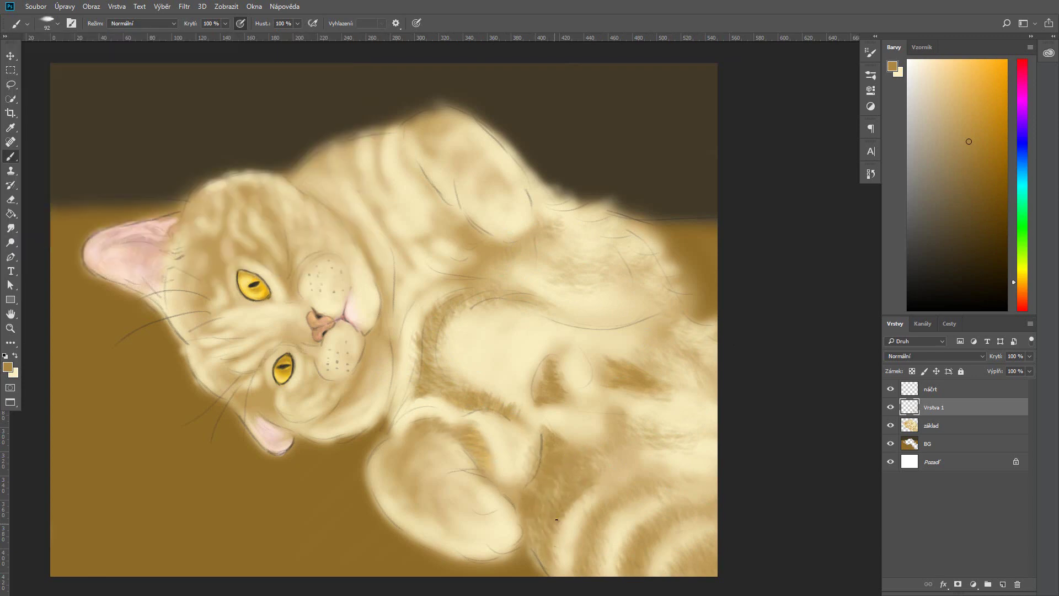
pyautogui.keyDown('alt'); pyautogui.click(559, 524); pyautogui.keyUp('alt')
pyautogui.moveTo(568, 568); pyautogui.dragTo(587, 524)
pyautogui.moveTo(615, 463); pyautogui.dragTo(626, 425)
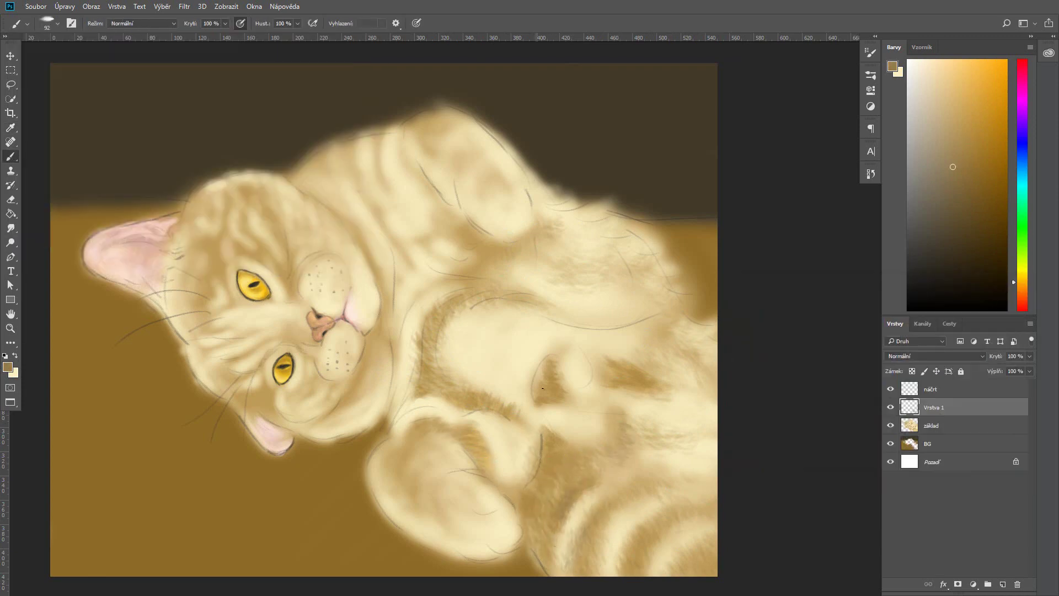
# - Lighten the paw's brown band and the upper fur edge with a lighter cream
pyautogui.click(8, 367)
pyautogui.click(988, 303)
pyautogui.click(8, 367)
pyautogui.click(852, 318)
pyautogui.click(988, 303)
pyautogui.moveTo(416, 422); pyautogui.dragTo(486, 453)
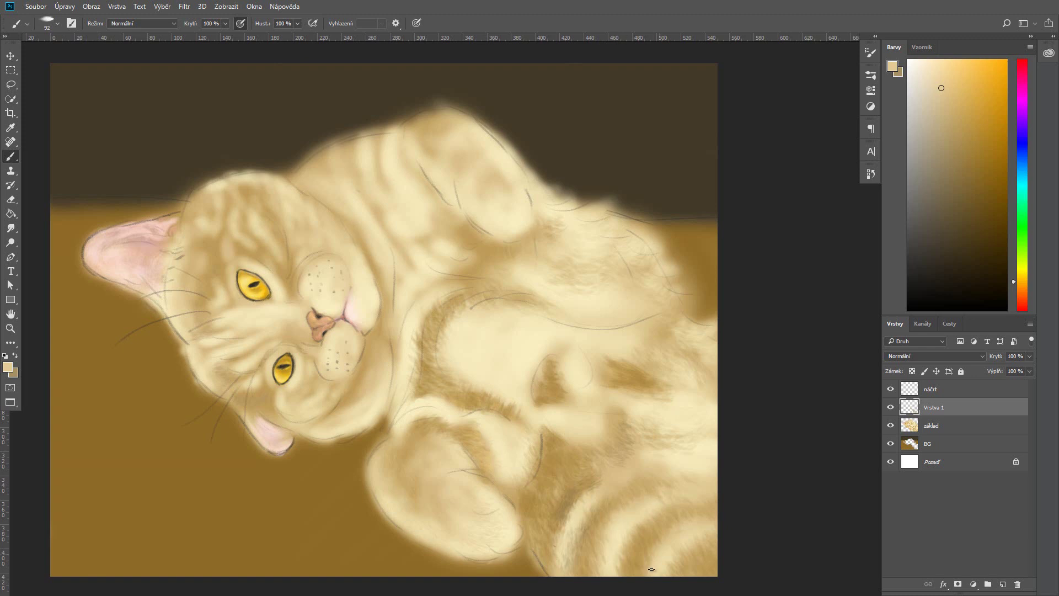
pyautogui.moveTo(427, 345); pyautogui.dragTo(456, 329)
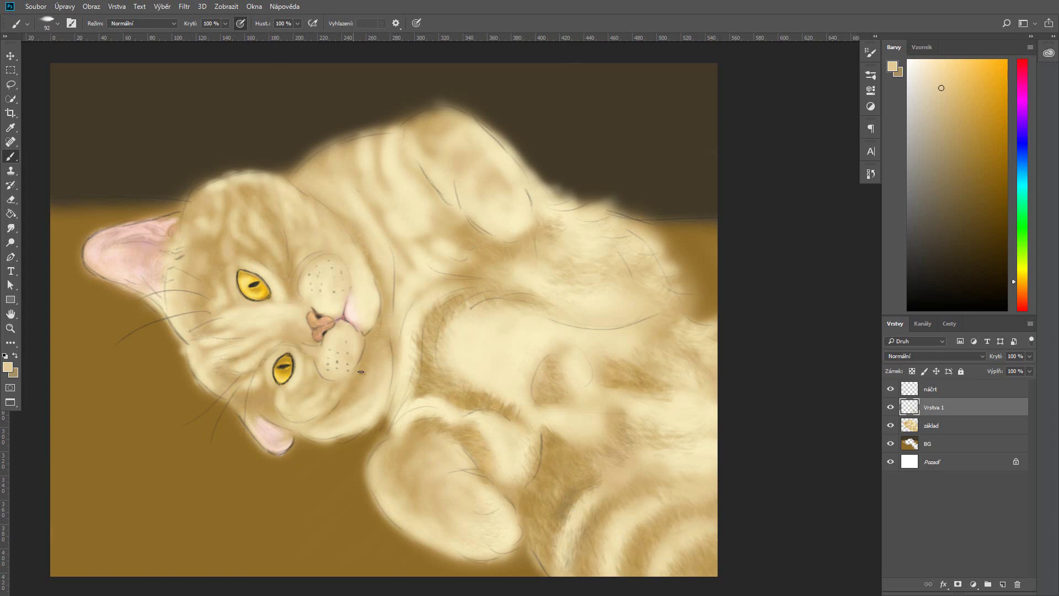
pyautogui.moveTo(353, 137); pyautogui.dragTo(424, 113)
# - Lighten the brown background around the cat on the BG layer with a 700 px soft brush
pyautogui.scroll(-3, 451, 501)
pyautogui.scroll(2, 458, 485)
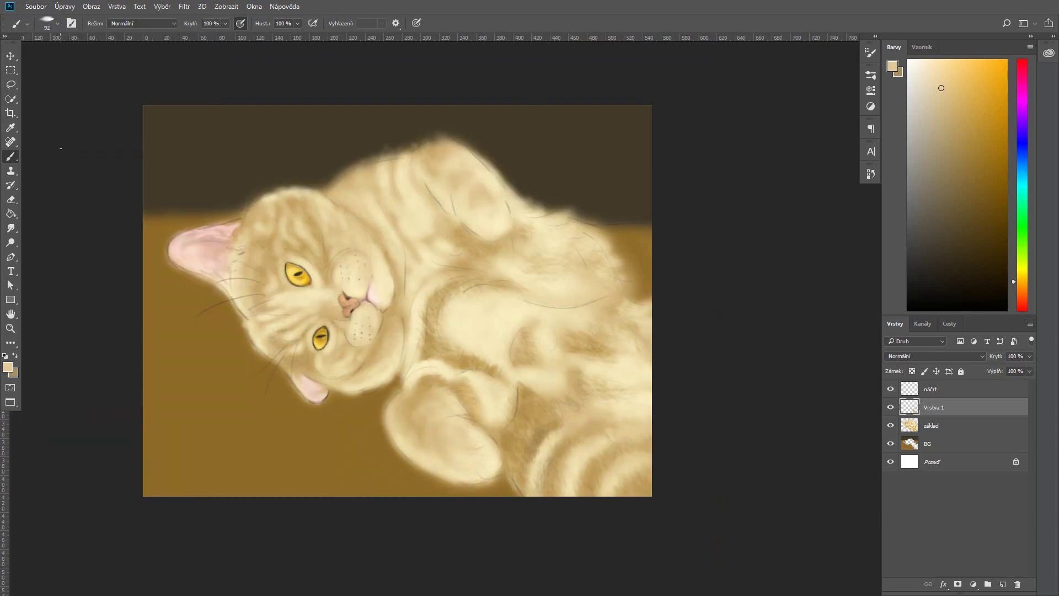
pyautogui.scroll(3, 351, 359)
pyautogui.click(58, 23)
pyautogui.scroll(-3, 183, 198)
pyautogui.doubleClick(182, 199)
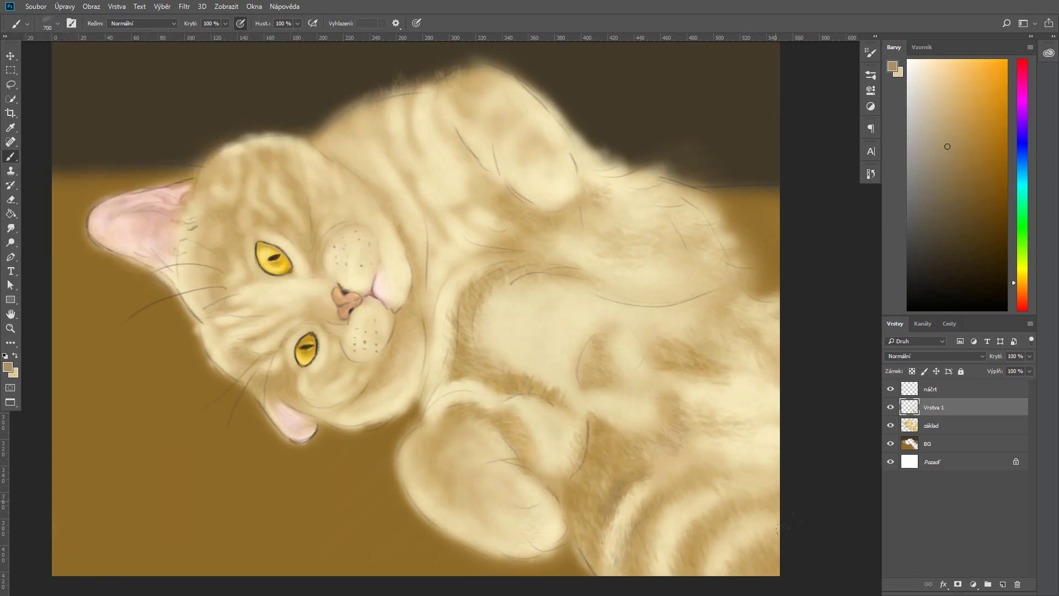
pyautogui.keyDown('alt'); pyautogui.click(187, 295); pyautogui.keyUp('alt')
pyautogui.moveTo(259, 480); pyautogui.dragTo(292, 527)
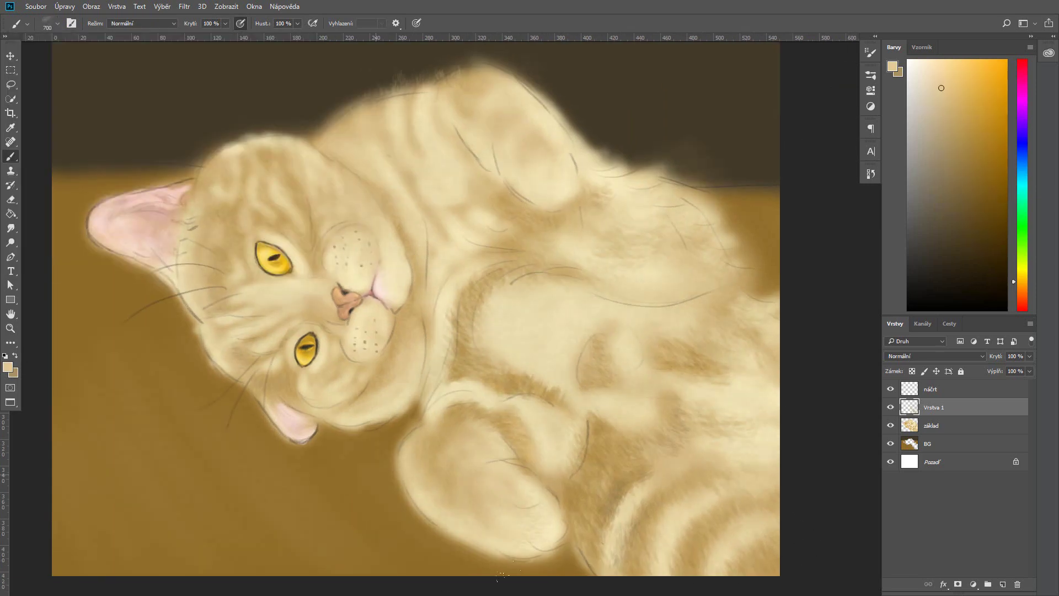
pyautogui.moveTo(215, 392); pyautogui.dragTo(113, 348)
pyautogui.moveTo(337, 458); pyautogui.dragTo(402, 546)
pyautogui.click(948, 449)
pyautogui.moveTo(83, 209); pyautogui.dragTo(166, 386)
# - Finish lightening the right background edge and add a new layer with pale cream f1e7c7
pyautogui.moveTo(745, 193); pyautogui.dragTo(816, 241)
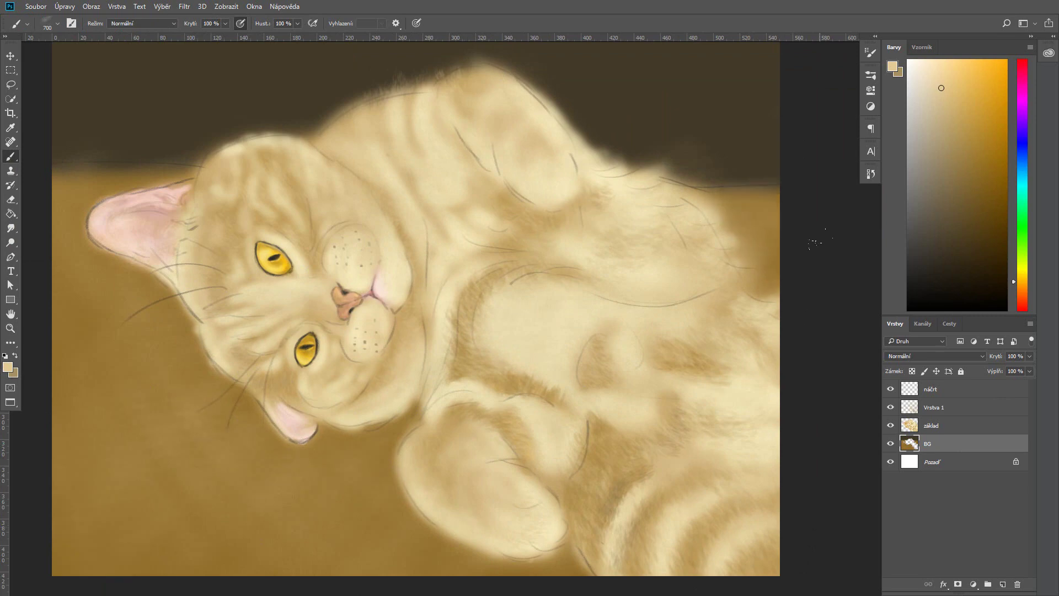
pyautogui.click(57, 23)
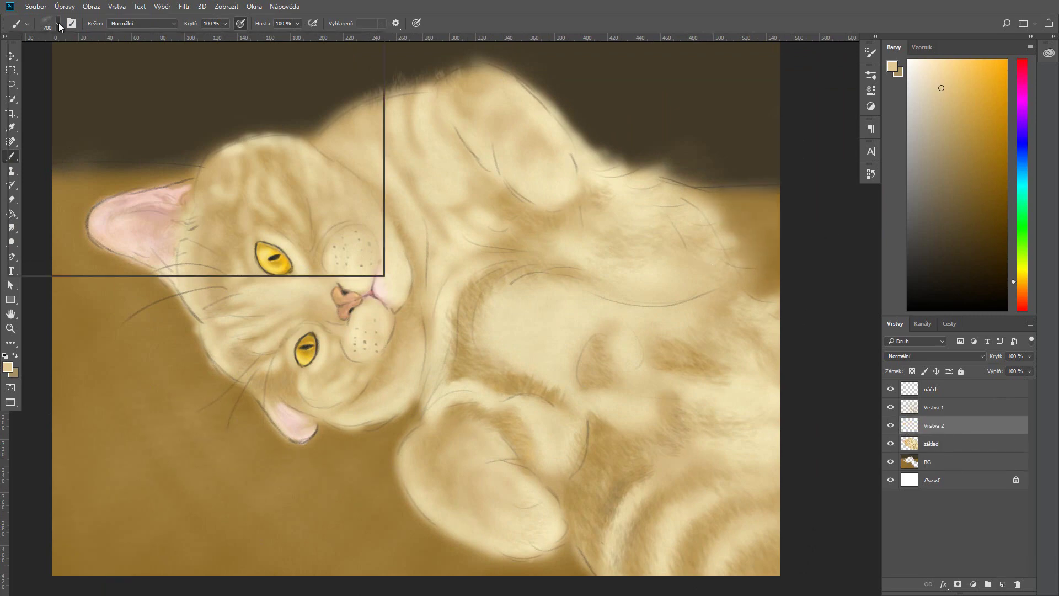
pyautogui.click(8, 367)
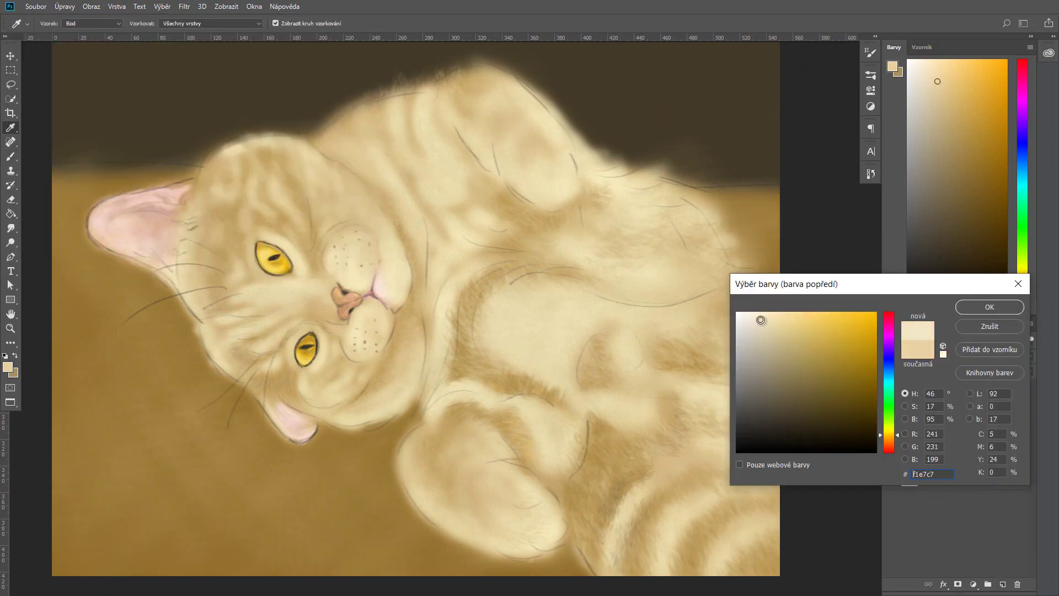
pyautogui.click(990, 307)
# - Brush cream highlights on the face, head top, back edge and paw, moving the layer to the top
pyautogui.moveTo(269, 279)
pyautogui.mouseDown()
pyautogui.moveTo(256, 267)
pyautogui.moveTo(339, 252)
pyautogui.mouseUp()
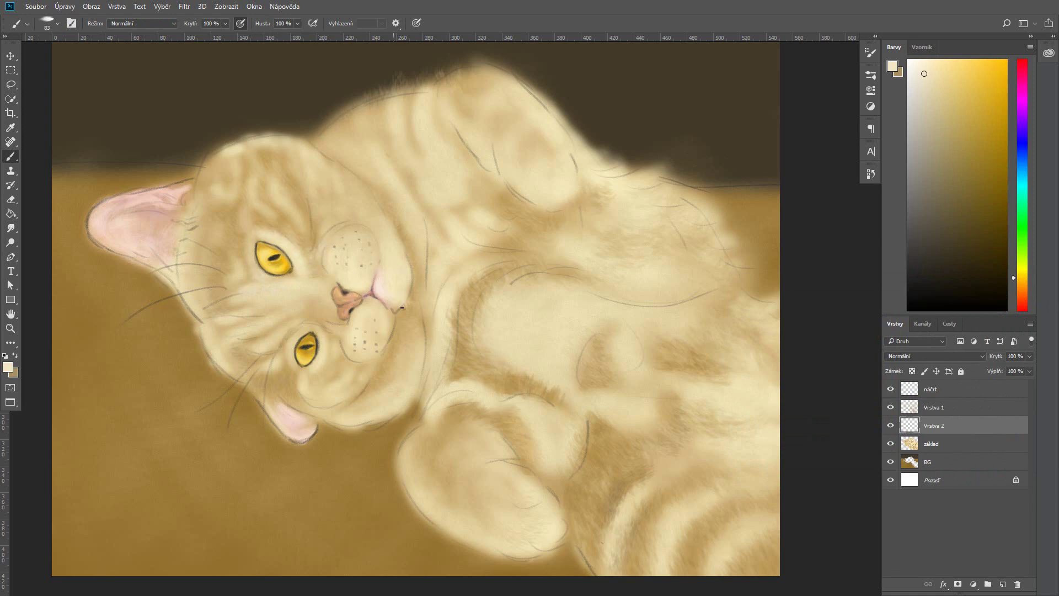
pyautogui.moveTo(402, 308); pyautogui.dragTo(410, 257)
pyautogui.hotkey('ctrl', 'shift', ']')
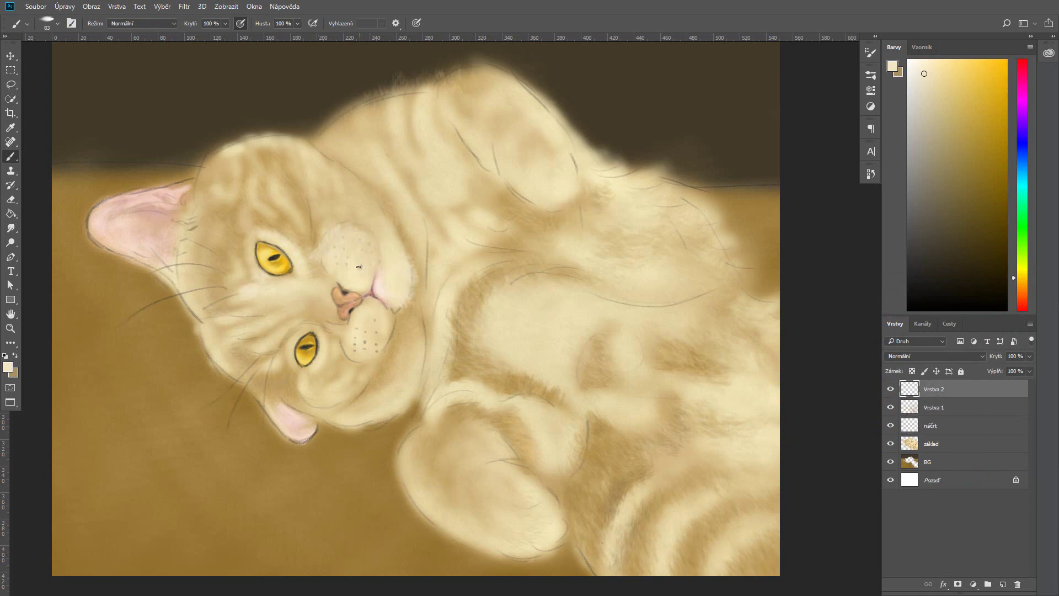
pyautogui.moveTo(344, 255); pyautogui.dragTo(384, 219)
pyautogui.moveTo(310, 158); pyautogui.dragTo(251, 140)
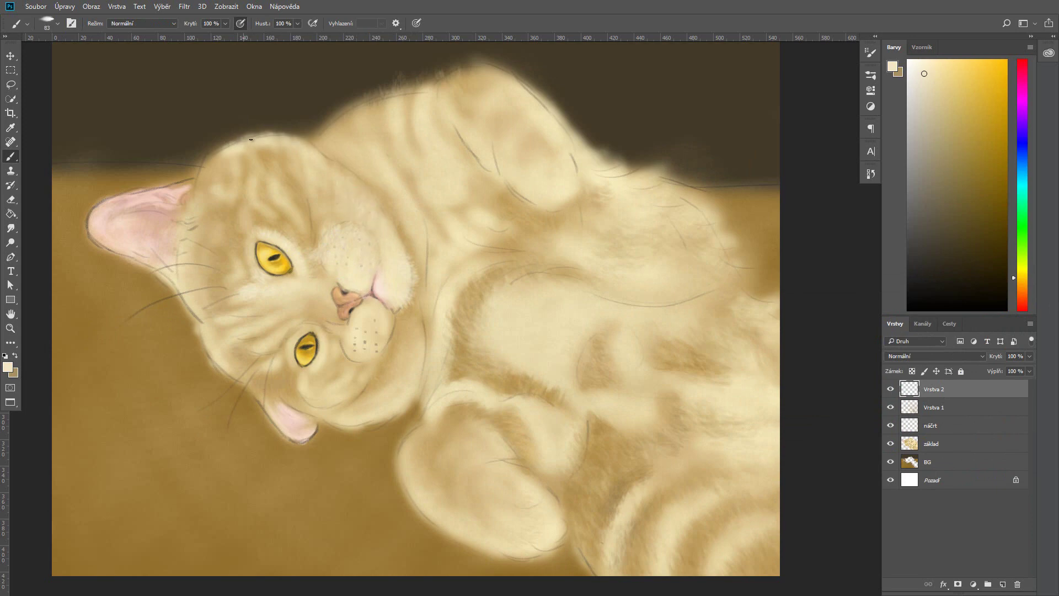
pyautogui.moveTo(331, 130)
pyautogui.mouseDown()
pyautogui.moveTo(420, 86)
pyautogui.moveTo(441, 132)
pyautogui.mouseUp()
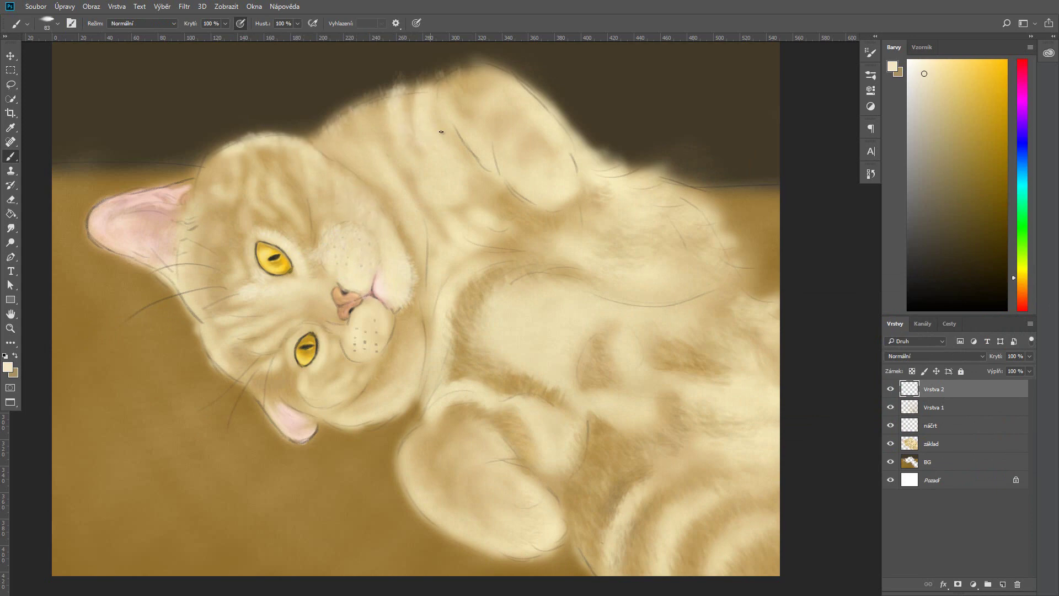
pyautogui.moveTo(561, 192); pyautogui.dragTo(569, 149)
# - Rotate the canvas about 60° and choose a darker tan for fur strands
pyautogui.press('r')
pyautogui.moveTo(278, 339); pyautogui.dragTo(340, 189)
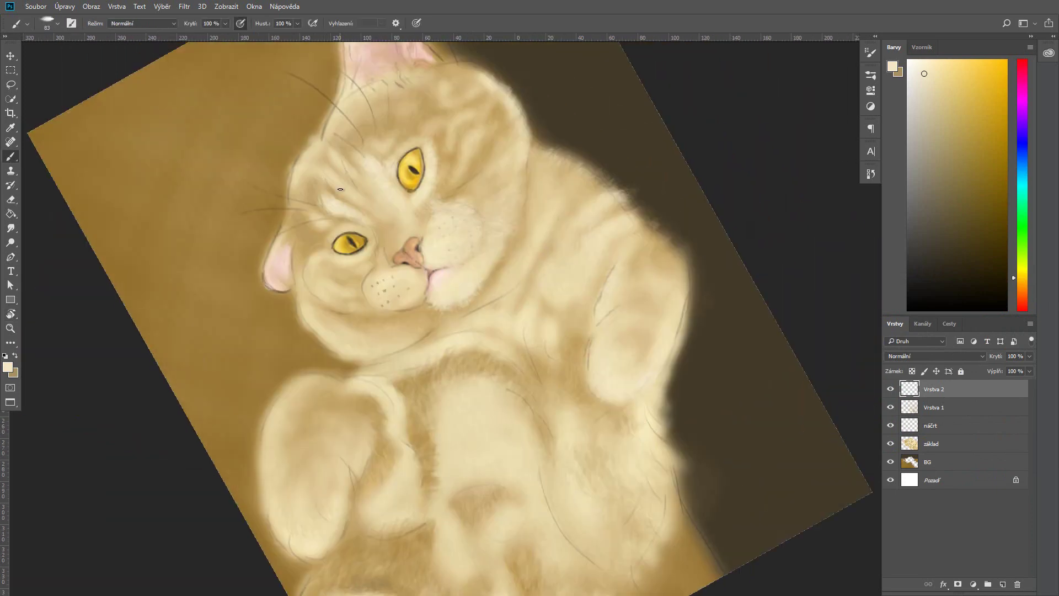
pyautogui.click(9, 367)
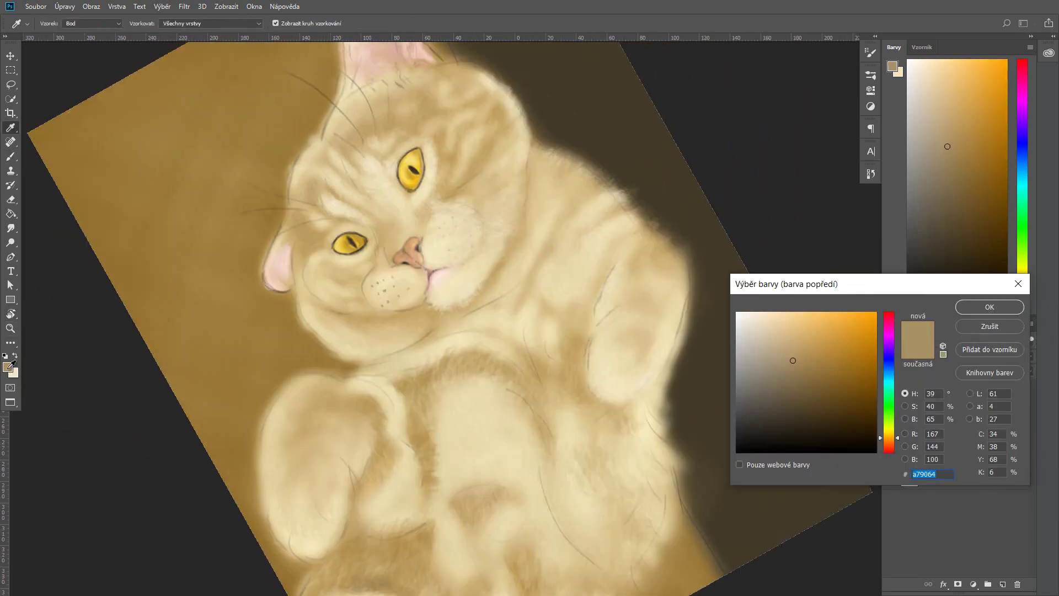
pyautogui.click(849, 339)
pyautogui.click(990, 305)
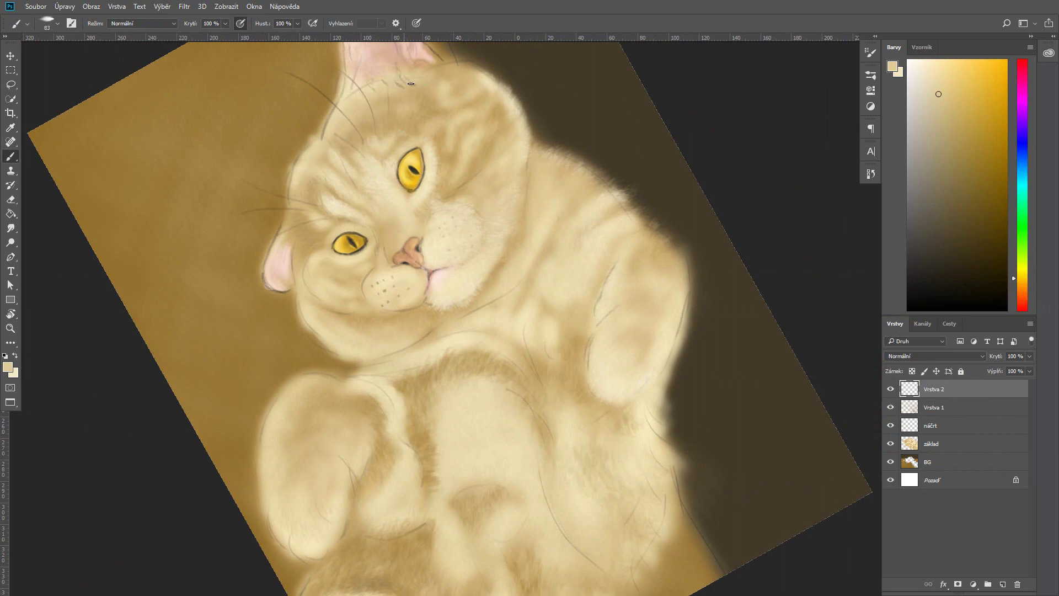
pyautogui.click(419, 154)
pyautogui.press('Return')
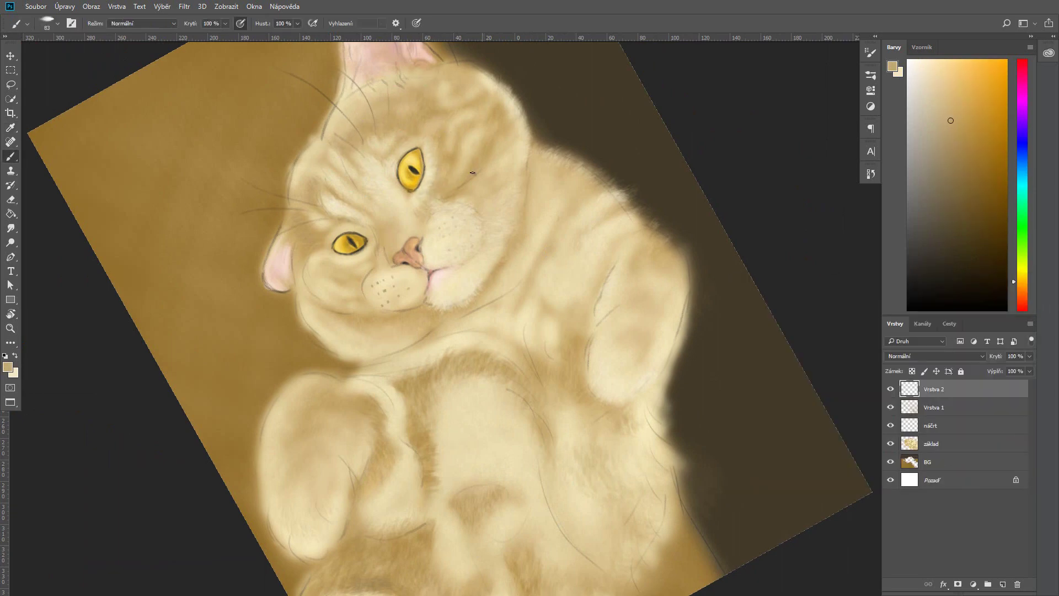
# - Paint faint tan fur strands on the body, undoing one stroke, and streak the dark fur
pyautogui.moveTo(498, 190); pyautogui.dragTo(504, 158)
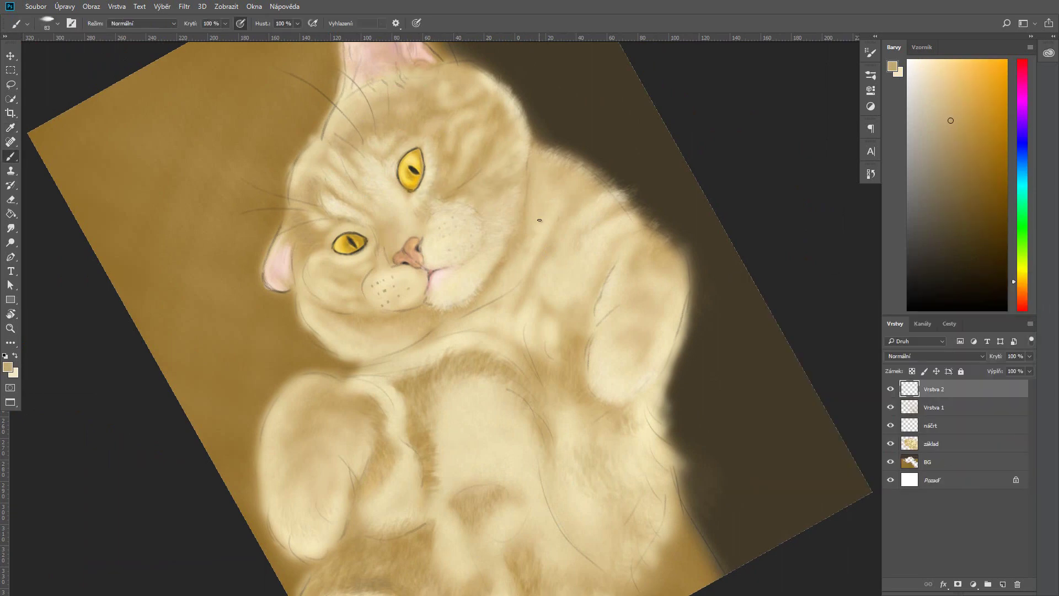
pyautogui.keyDown('alt'); pyautogui.click(485, 448); pyautogui.keyUp('alt')
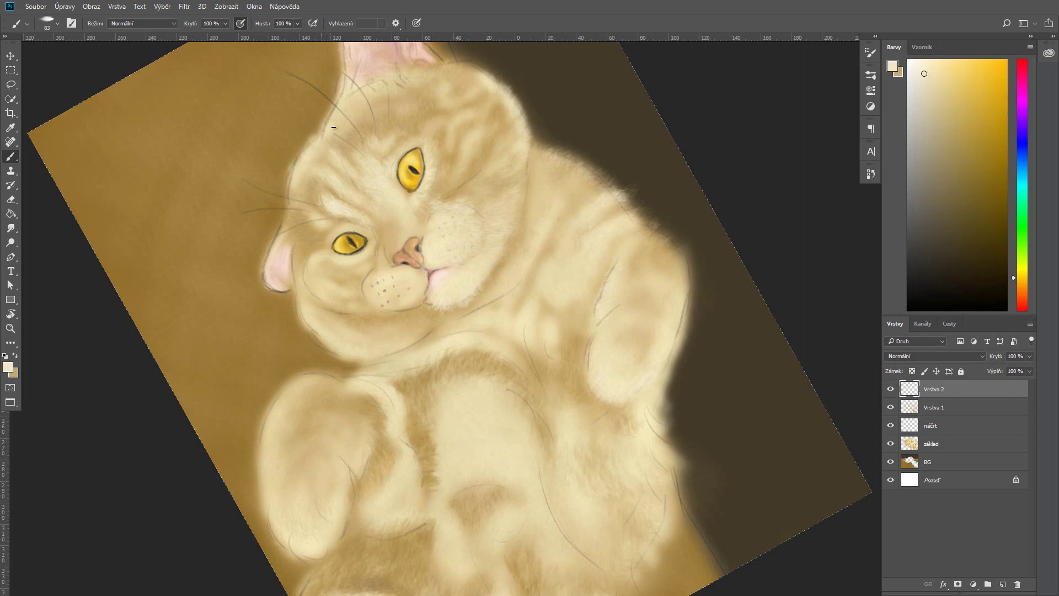
pyautogui.click(438, 118)
pyautogui.press('Return')
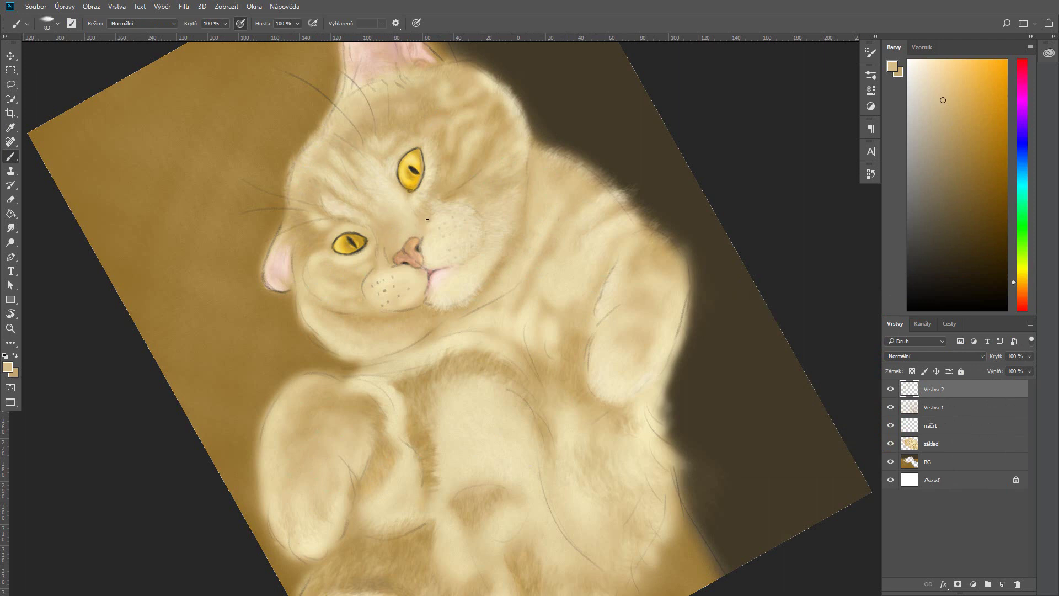
pyautogui.click(871, 173)
pyautogui.click(837, 163)
pyautogui.hotkey('ctrl', 'z')
pyautogui.moveTo(428, 453); pyautogui.dragTo(426, 483)
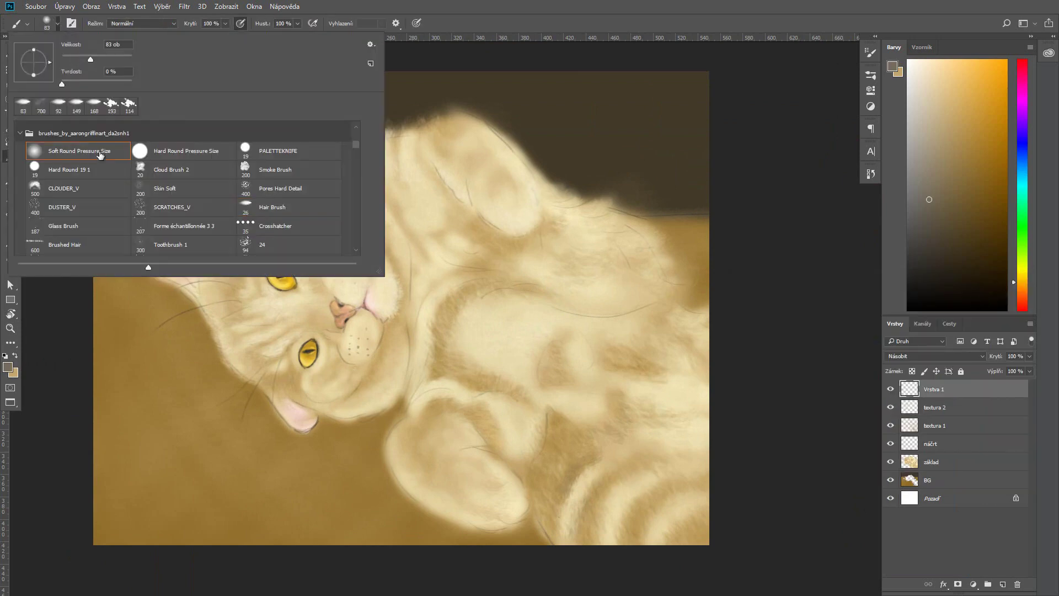
# - Paint a dark shadow under the ear with the Soft Round Pressure Size brush at 43% opacity
pyautogui.click(225, 23)
pyautogui.moveTo(223, 52); pyautogui.dragTo(212, 49)
pyautogui.rightClick(177, 324)
pyautogui.press('Escape')
pyautogui.click(225, 23)
pyautogui.moveTo(143, 283); pyautogui.dragTo(173, 286)
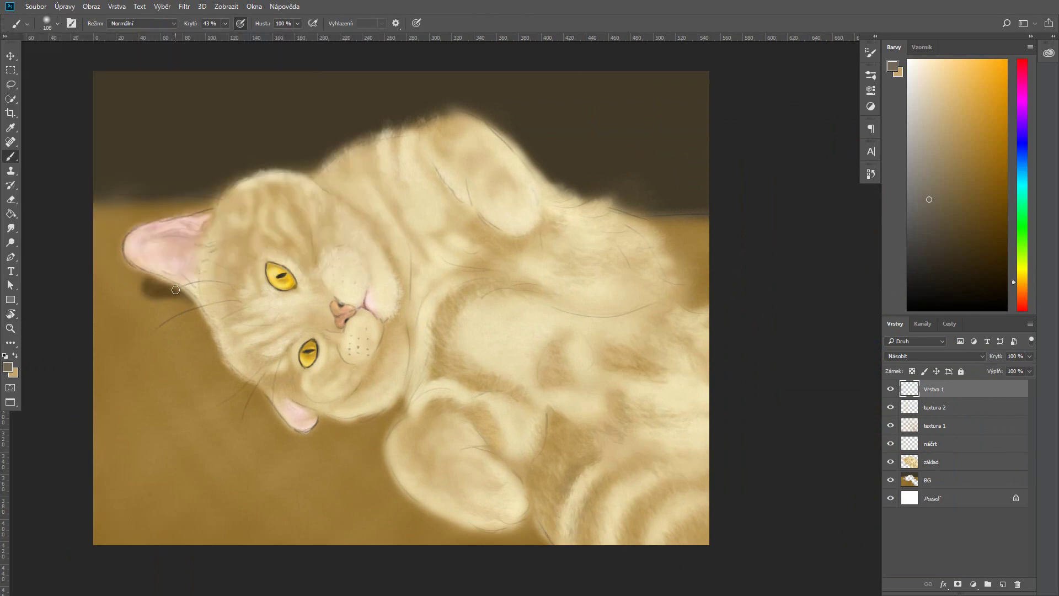
# - Shade under the chin and deepen the pink inside the ear with a 69 px brush
pyautogui.press('[')
pyautogui.press('[')
pyautogui.press('[')
pyautogui.moveTo(318, 415)
pyautogui.mouseDown()
pyautogui.moveTo(281, 398)
pyautogui.moveTo(403, 410)
pyautogui.moveTo(353, 428)
pyautogui.mouseUp()
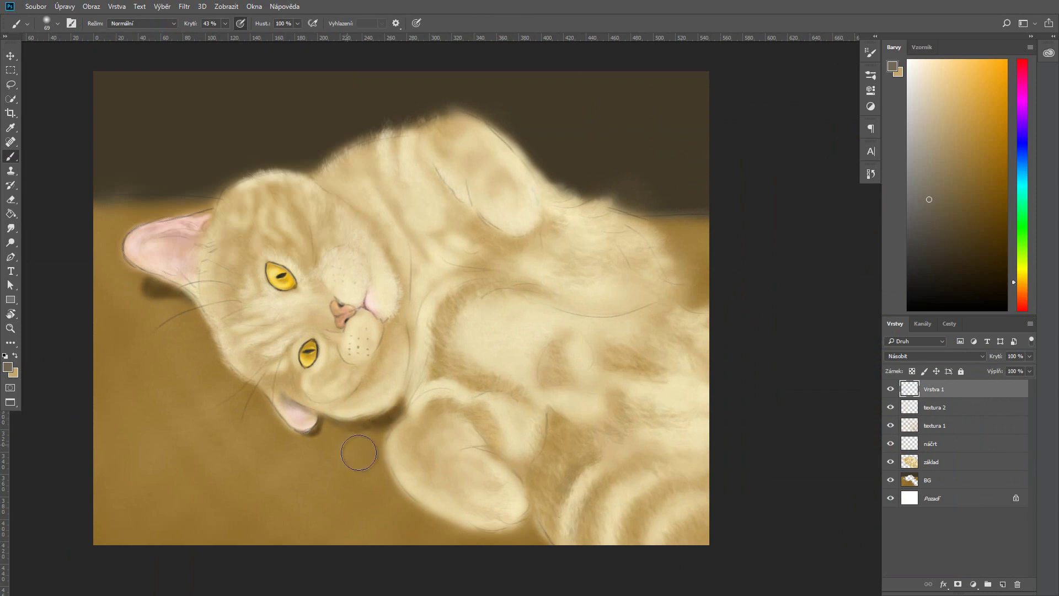
pyautogui.moveTo(161, 237)
pyautogui.mouseDown()
pyautogui.moveTo(191, 244)
pyautogui.moveTo(176, 244)
pyautogui.moveTo(198, 222)
pyautogui.mouseUp()
pyautogui.press('2')
pyautogui.press('4')
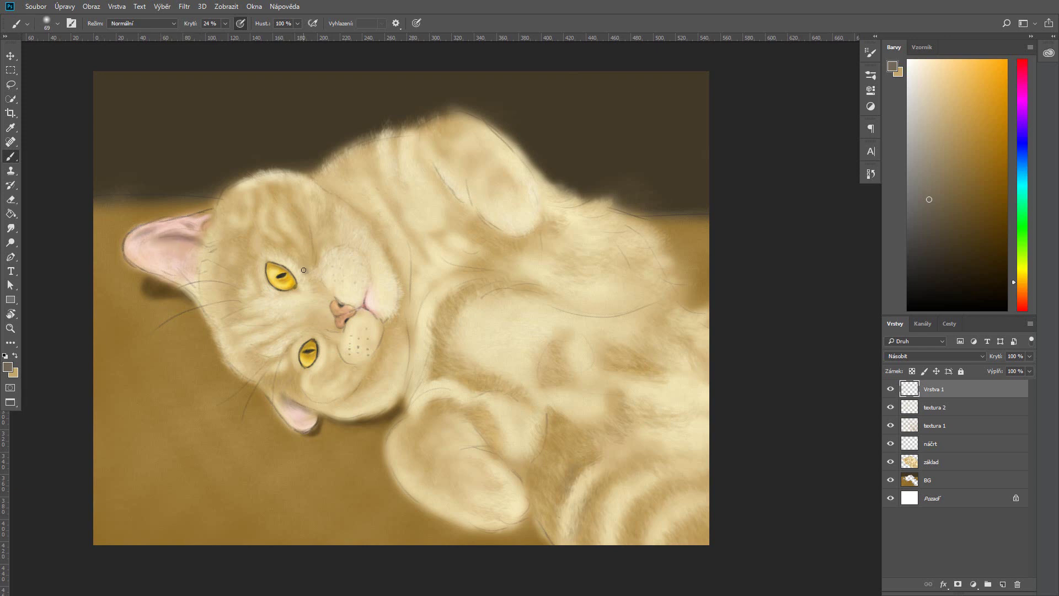
# - At 53% opacity, zoom in and darken the upper eye's outline
pyautogui.click(57, 23)
pyautogui.press('5')
pyautogui.press('3')
pyautogui.hotkey('ctrl', '+')
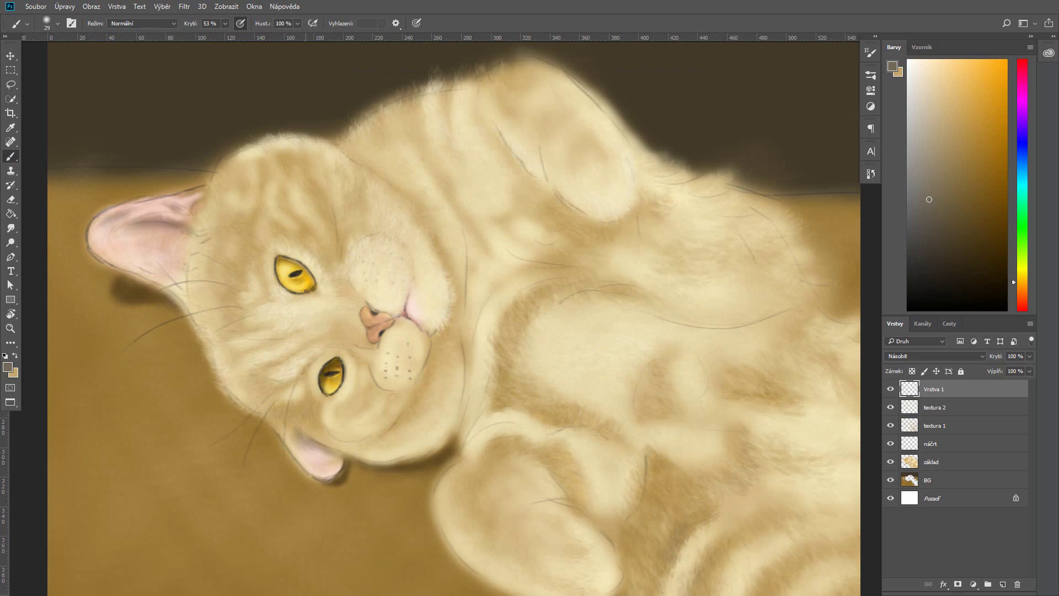
pyautogui.moveTo(279, 258); pyautogui.dragTo(310, 274)
pyautogui.moveTo(358, 331); pyautogui.dragTo(162, 184)
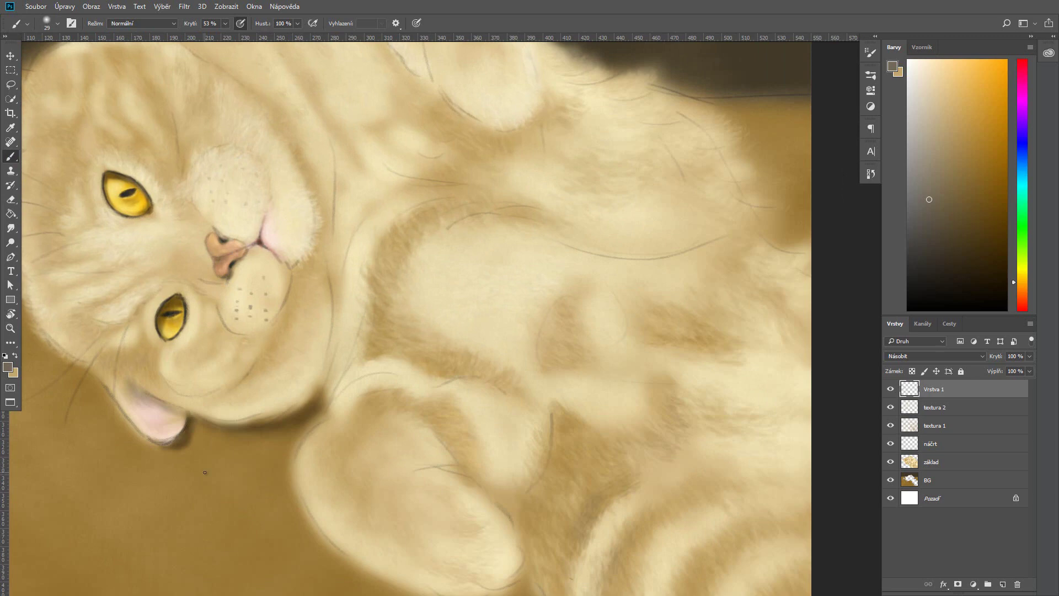
pyautogui.scroll(-3, 184, 399)
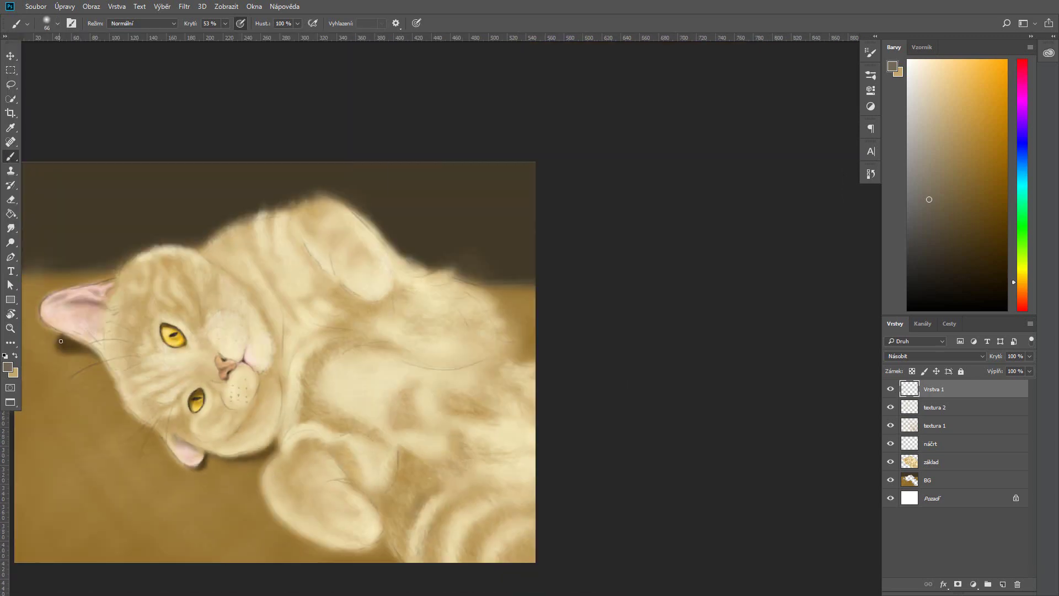
# - Shade under the lower paw and the paw-body fold with a 120 px brush at 37% opacity
pyautogui.scroll(-2, 99, 357)
pyautogui.click(57, 23)
pyautogui.moveTo(395, 504)
pyautogui.mouseDown()
pyautogui.moveTo(335, 509)
pyautogui.moveTo(395, 486)
pyautogui.mouseUp()
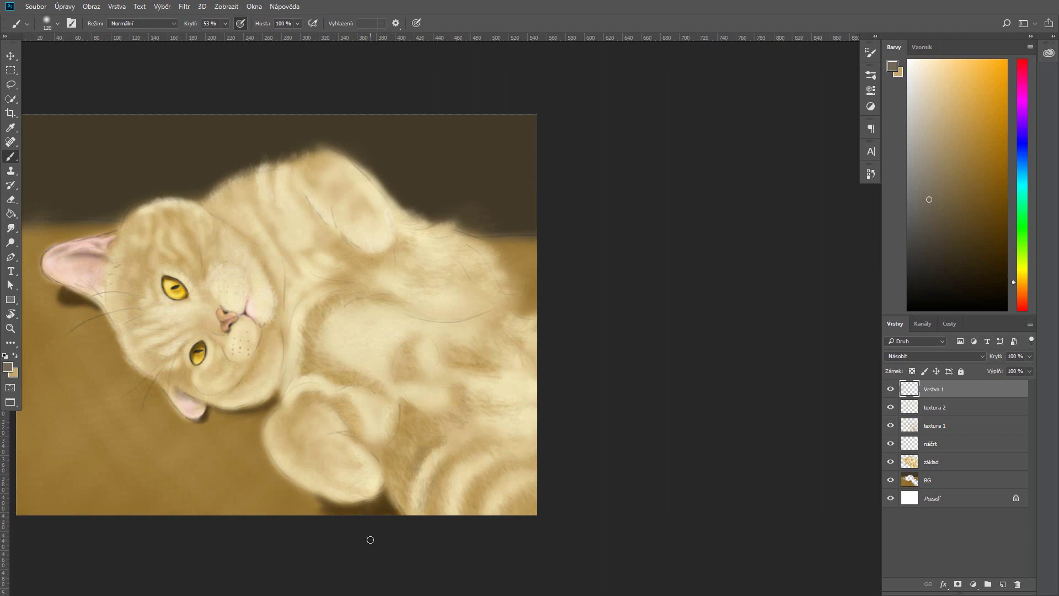
pyautogui.moveTo(289, 472)
pyautogui.mouseDown()
pyautogui.moveTo(314, 501)
pyautogui.moveTo(295, 489)
pyautogui.moveTo(367, 500)
pyautogui.mouseUp()
pyautogui.press('3')
pyautogui.press('7')
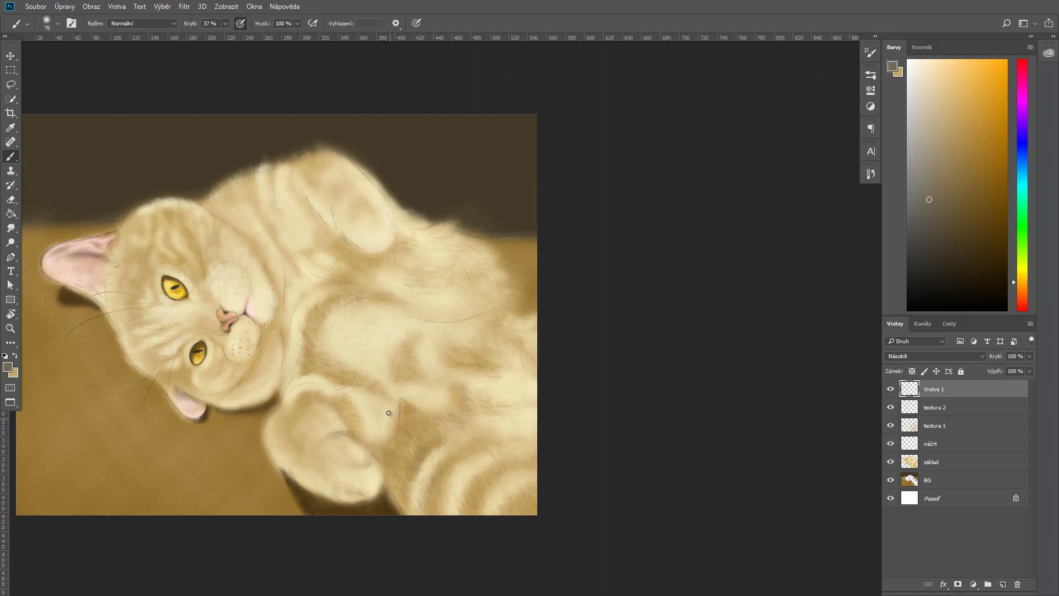
pyautogui.moveTo(386, 448)
pyautogui.mouseDown()
pyautogui.moveTo(386, 463)
pyautogui.moveTo(386, 438)
pyautogui.moveTo(378, 461)
pyautogui.mouseUp()
pyautogui.click(871, 174)
pyautogui.moveTo(853, 316); pyautogui.dragTo(856, 243)
pyautogui.click(870, 174)
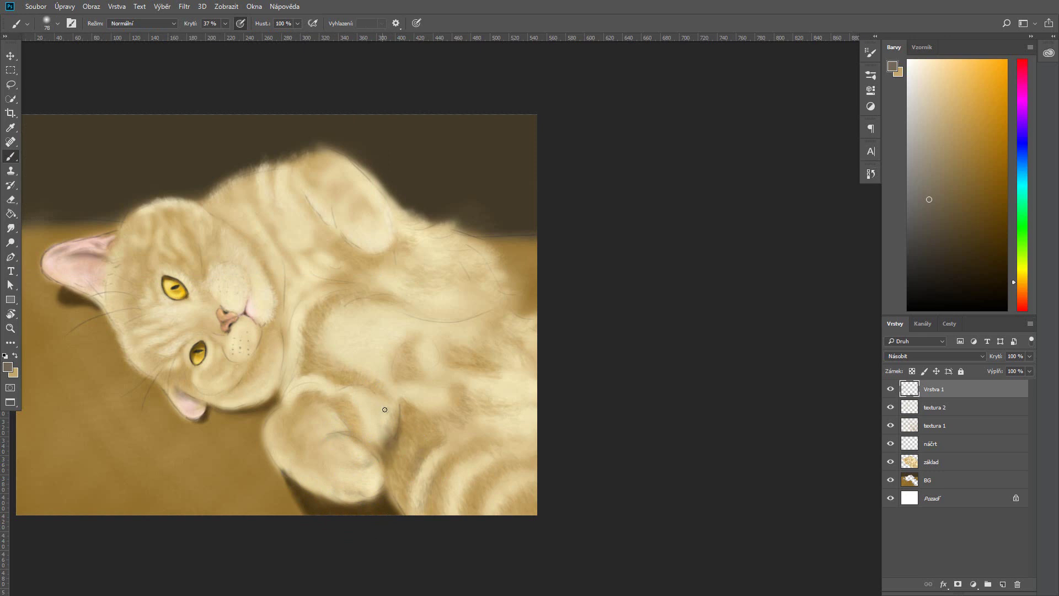
pyautogui.moveTo(375, 447); pyautogui.dragTo(356, 433)
# - With a 187 px brush, shadow between the paws and along the lower and right body edges
pyautogui.click(58, 23)
pyautogui.moveTo(113, 45)
pyautogui.mouseDown()
pyautogui.moveTo(88, 45)
pyautogui.moveTo(122, 44)
pyautogui.mouseUp()
pyautogui.click(58, 23)
pyautogui.moveTo(436, 458); pyautogui.dragTo(408, 496)
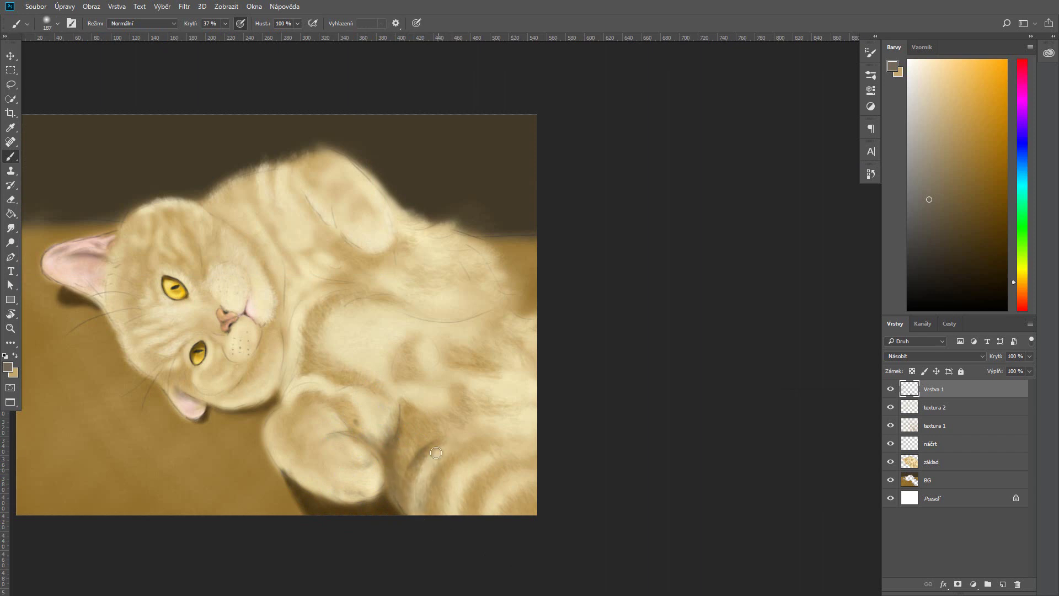
pyautogui.moveTo(420, 430); pyautogui.dragTo(414, 515)
pyautogui.moveTo(408, 458)
pyautogui.mouseDown()
pyautogui.moveTo(419, 496)
pyautogui.moveTo(515, 499)
pyautogui.moveTo(458, 496)
pyautogui.mouseUp()
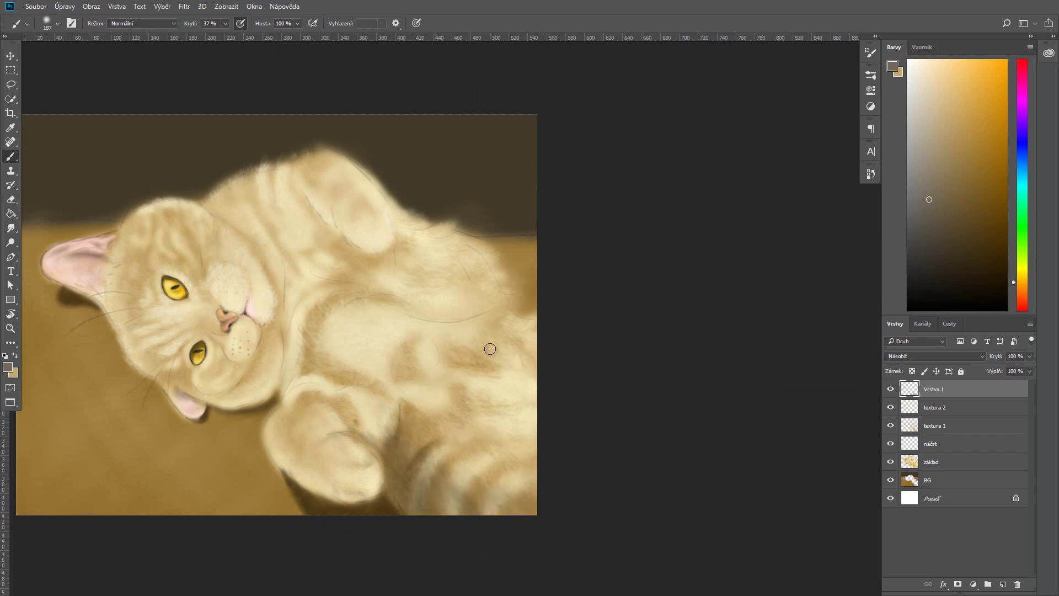
pyautogui.moveTo(524, 304)
pyautogui.mouseDown()
pyautogui.moveTo(496, 259)
pyautogui.moveTo(529, 297)
pyautogui.mouseUp()
pyautogui.moveTo(486, 242)
pyautogui.mouseDown()
pyautogui.moveTo(513, 304)
pyautogui.moveTo(513, 375)
pyautogui.mouseUp()
pyautogui.moveTo(364, 257)
pyautogui.mouseDown()
pyautogui.moveTo(391, 253)
pyautogui.moveTo(396, 277)
pyautogui.moveTo(342, 249)
pyautogui.mouseUp()
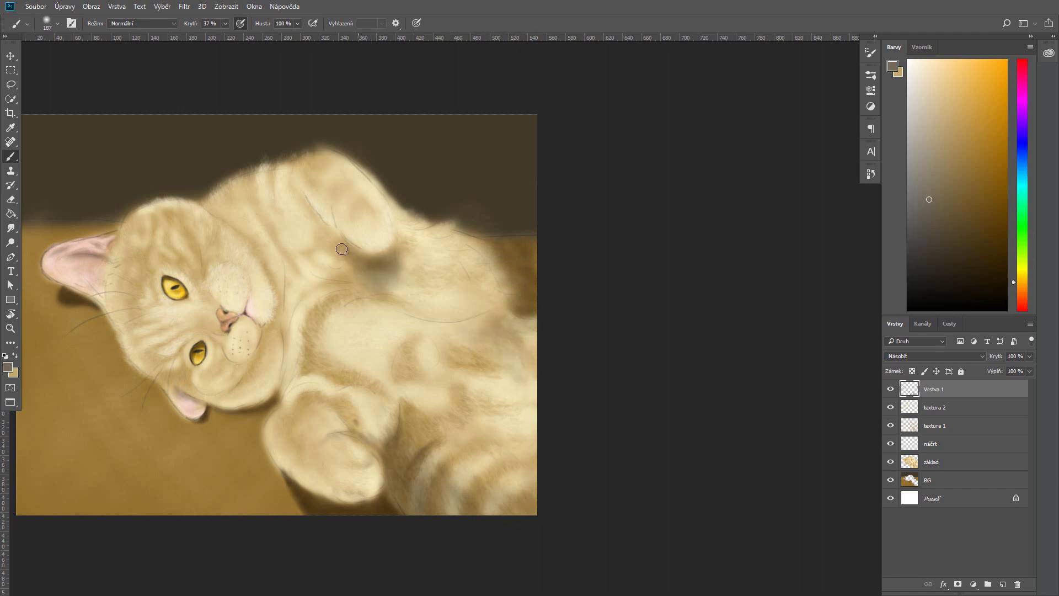
# - Shade along the raised paw's edge with a smaller brush at 63% opacity
pyautogui.rightClick(331, 234)
pyautogui.press('Return')
pyautogui.moveTo(306, 200); pyautogui.dragTo(380, 290)
pyautogui.press('6')
pyautogui.press('3')
pyautogui.moveTo(317, 221)
pyautogui.mouseDown()
pyautogui.moveTo(386, 281)
pyautogui.moveTo(369, 288)
pyautogui.moveTo(380, 284)
pyautogui.mouseUp()
pyautogui.press('4')
pyautogui.press('2')
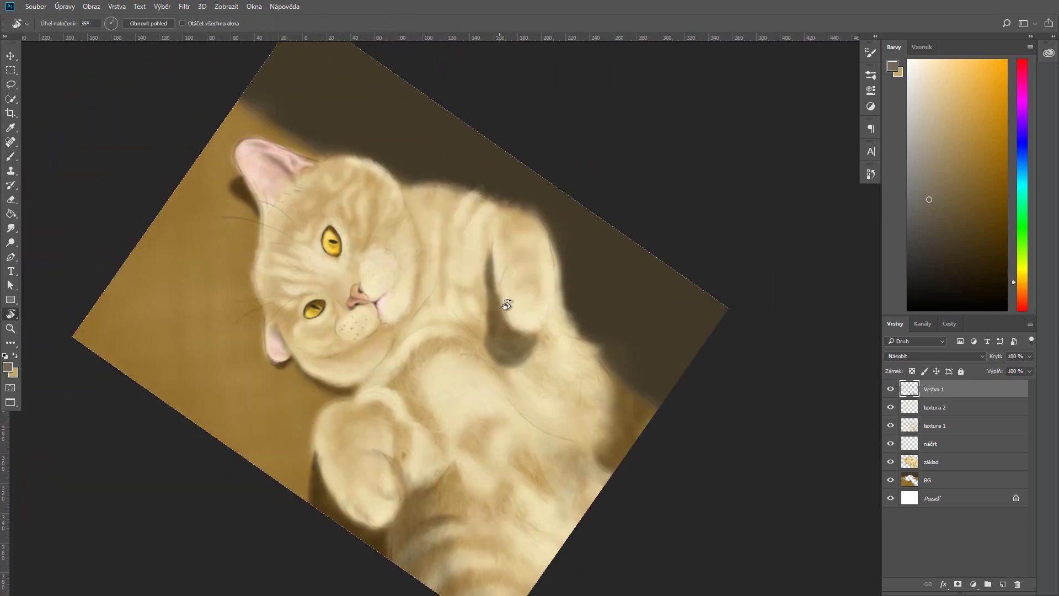
pyautogui.moveTo(287, 262); pyautogui.dragTo(419, 238)
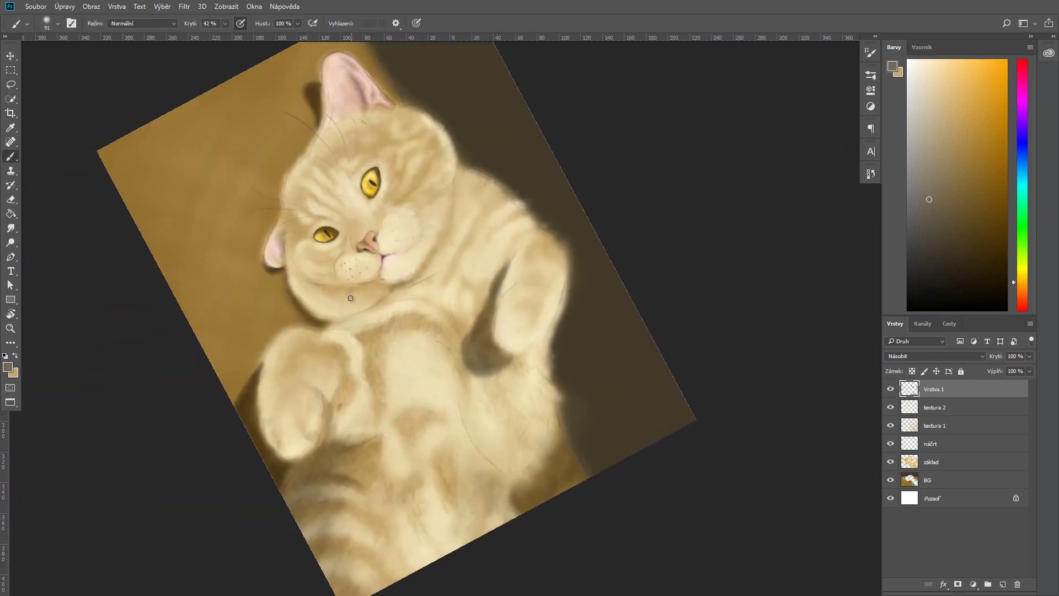
# - Add fine fur strokes and faint shading around the chin, neck and cheek
pyautogui.moveTo(350, 298)
pyautogui.mouseDown()
pyautogui.moveTo(391, 295)
pyautogui.moveTo(311, 298)
pyautogui.moveTo(345, 294)
pyautogui.moveTo(298, 279)
pyautogui.moveTo(314, 309)
pyautogui.mouseUp()
pyautogui.moveTo(287, 265); pyautogui.dragTo(295, 276)
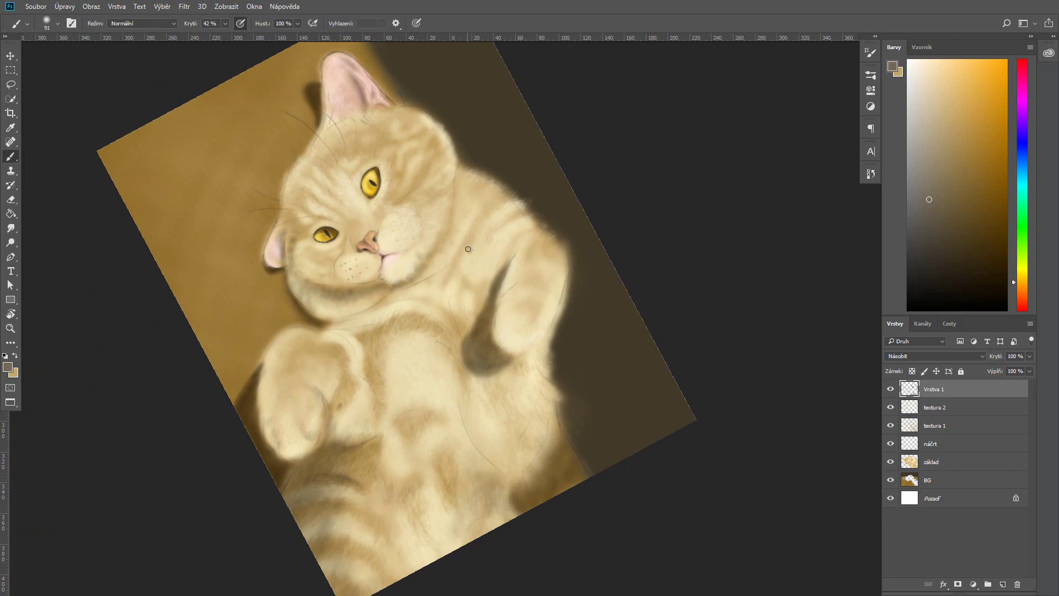
pyautogui.moveTo(381, 268)
pyautogui.mouseDown()
pyautogui.moveTo(353, 286)
pyautogui.moveTo(330, 275)
pyautogui.mouseUp()
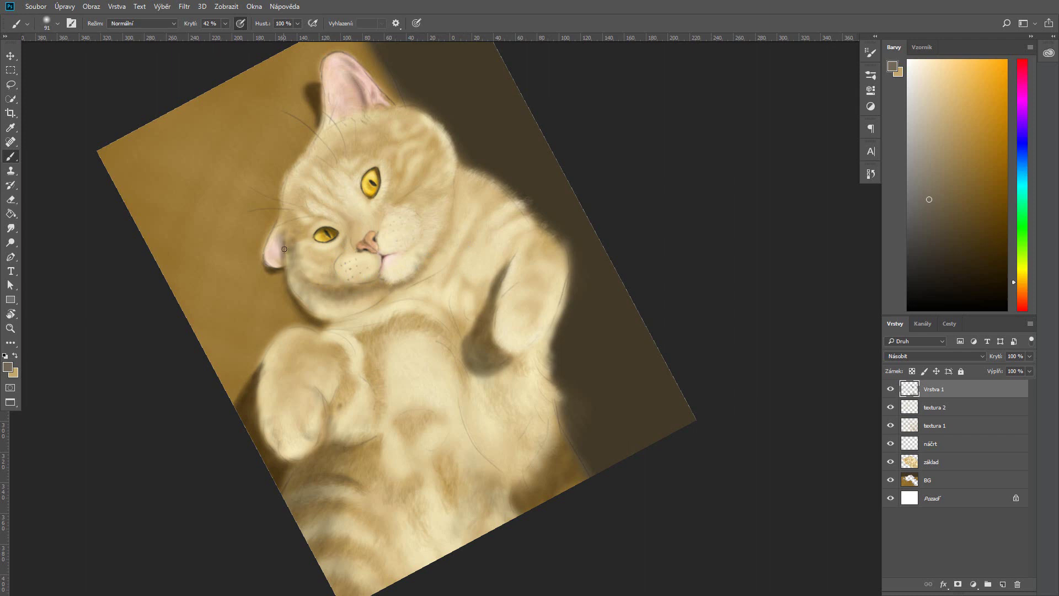
# - Paint faint tabby stripes on the forehead and deepen shading around the chin and mouth
pyautogui.moveTo(299, 160); pyautogui.dragTo(317, 146)
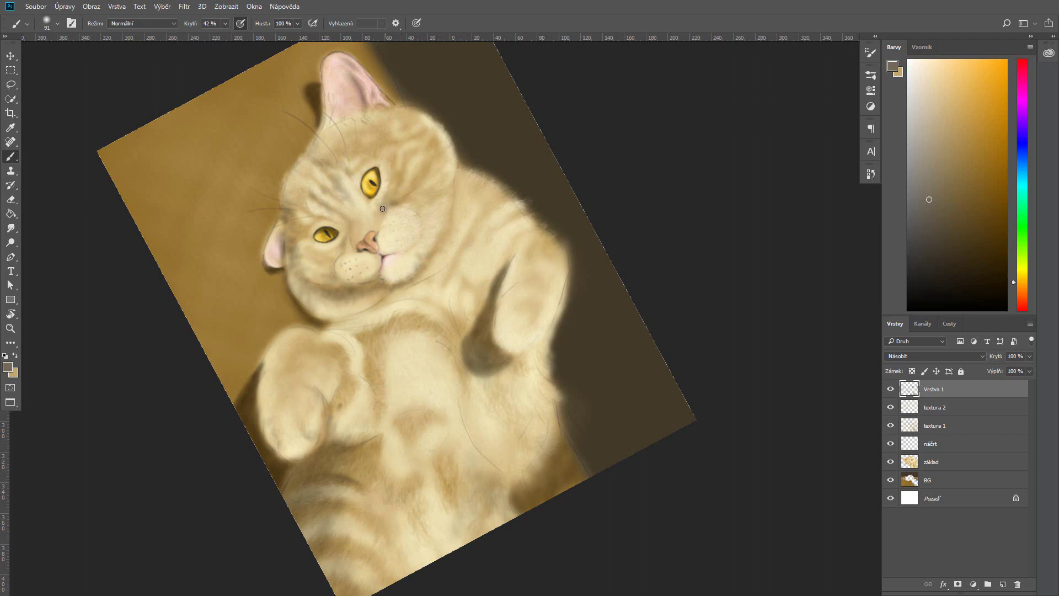
pyautogui.moveTo(348, 174); pyautogui.dragTo(364, 164)
pyautogui.moveTo(397, 270)
pyautogui.mouseDown()
pyautogui.moveTo(367, 280)
pyautogui.moveTo(406, 274)
pyautogui.moveTo(331, 319)
pyautogui.moveTo(380, 303)
pyautogui.moveTo(320, 315)
pyautogui.mouseUp()
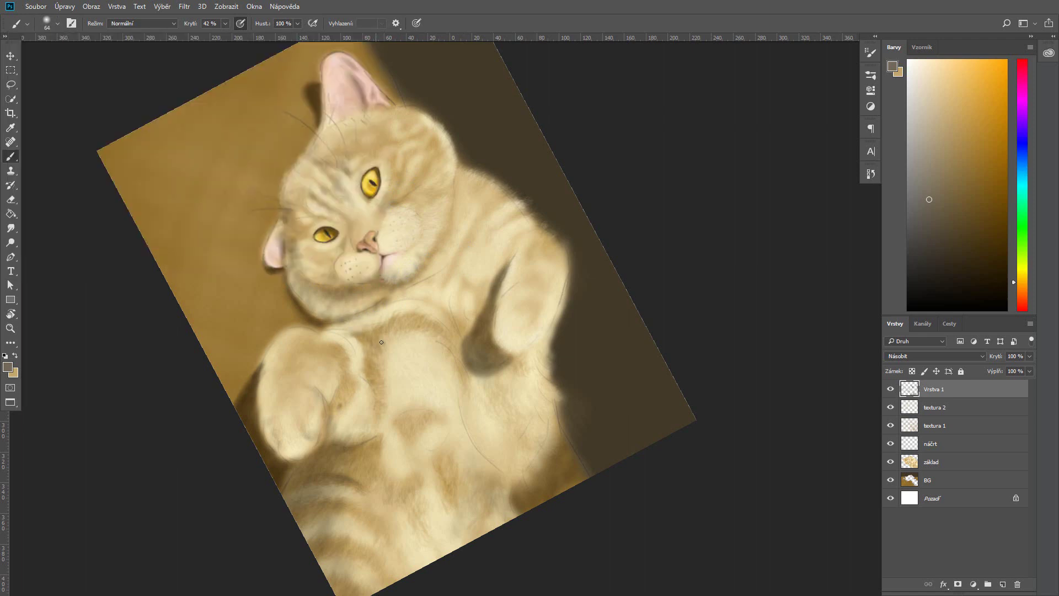
pyautogui.press('[')
pyautogui.press('[')
pyautogui.press('[')
# - Shrink the soft brush to 34 px and darken the cheek near the whisker base and the left upper eyelid
pyautogui.click(47, 23)
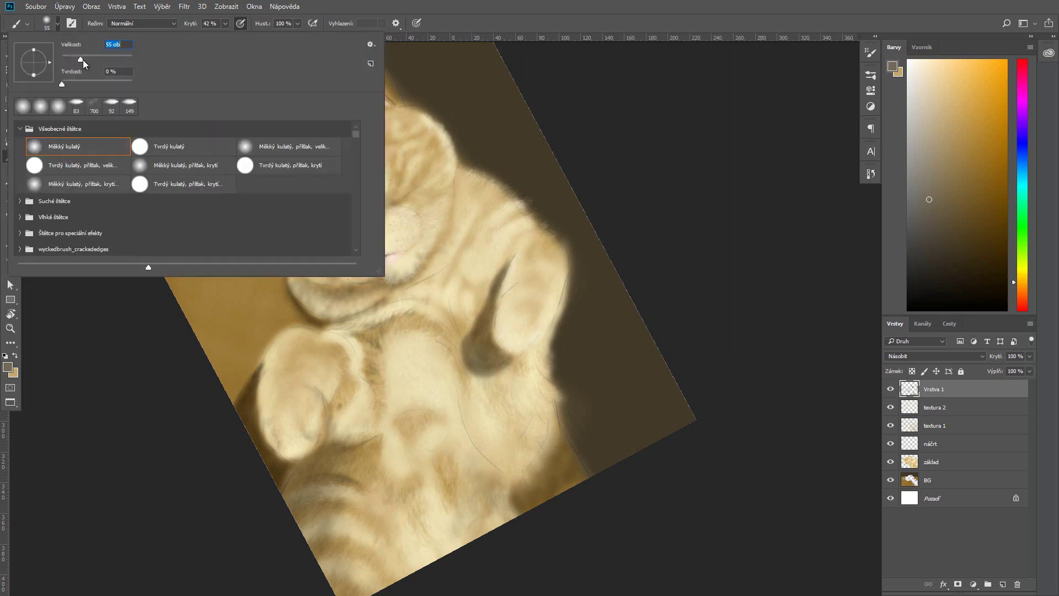
pyautogui.press('Return')
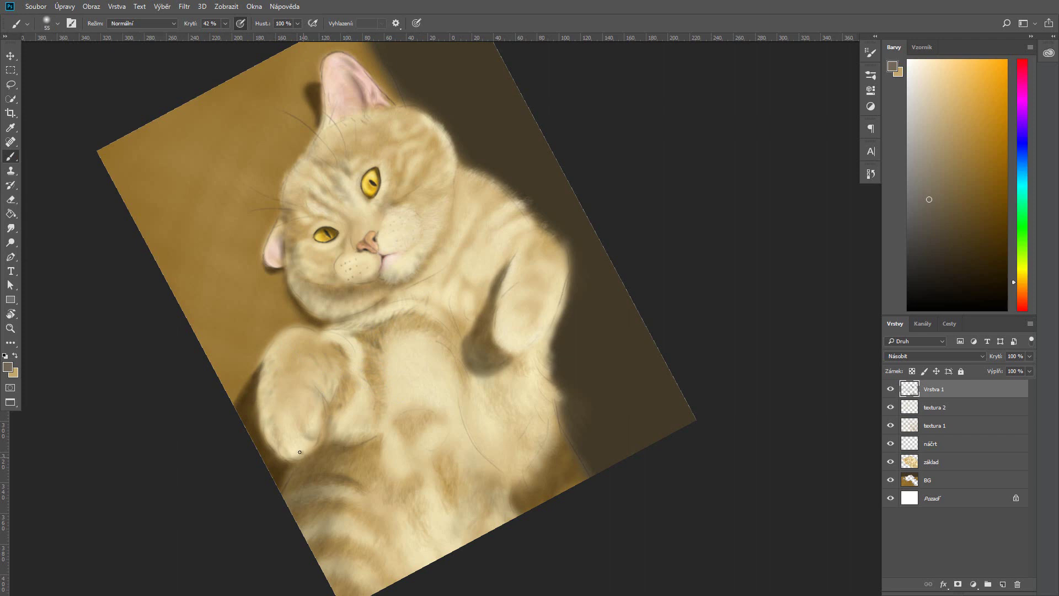
pyautogui.hotkey('ctrl', 'z')
pyautogui.press('[')
pyautogui.press('[')
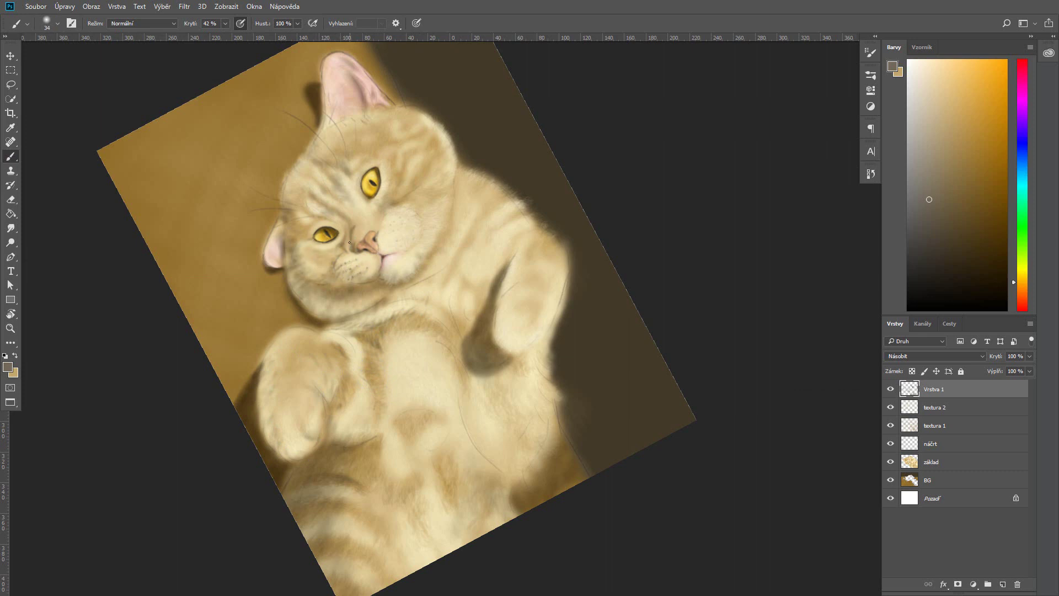
pyautogui.moveTo(315, 197); pyautogui.dragTo(303, 207)
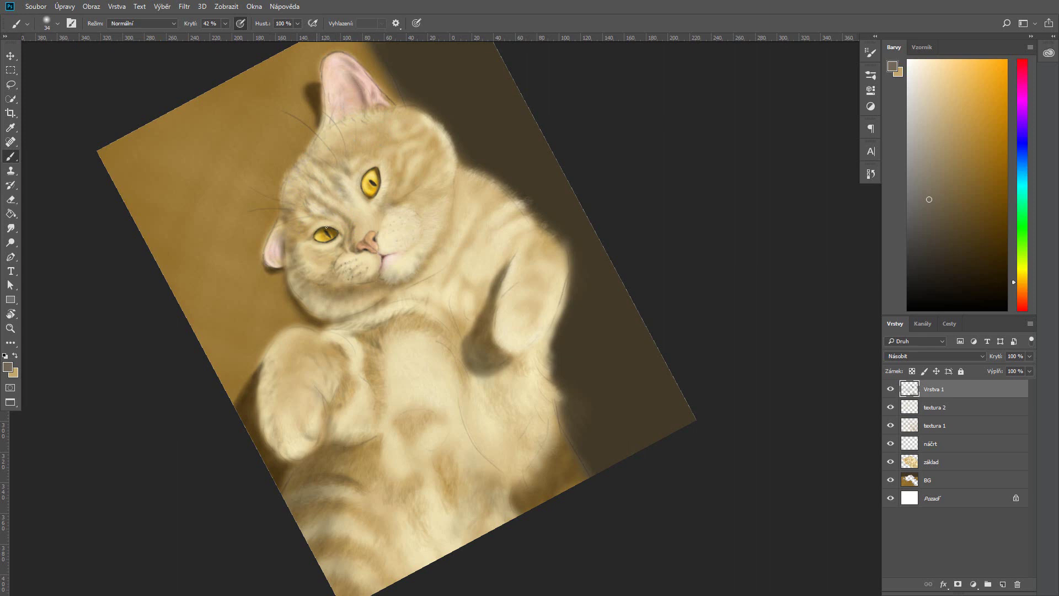
pyautogui.moveTo(310, 227); pyautogui.dragTo(324, 224)
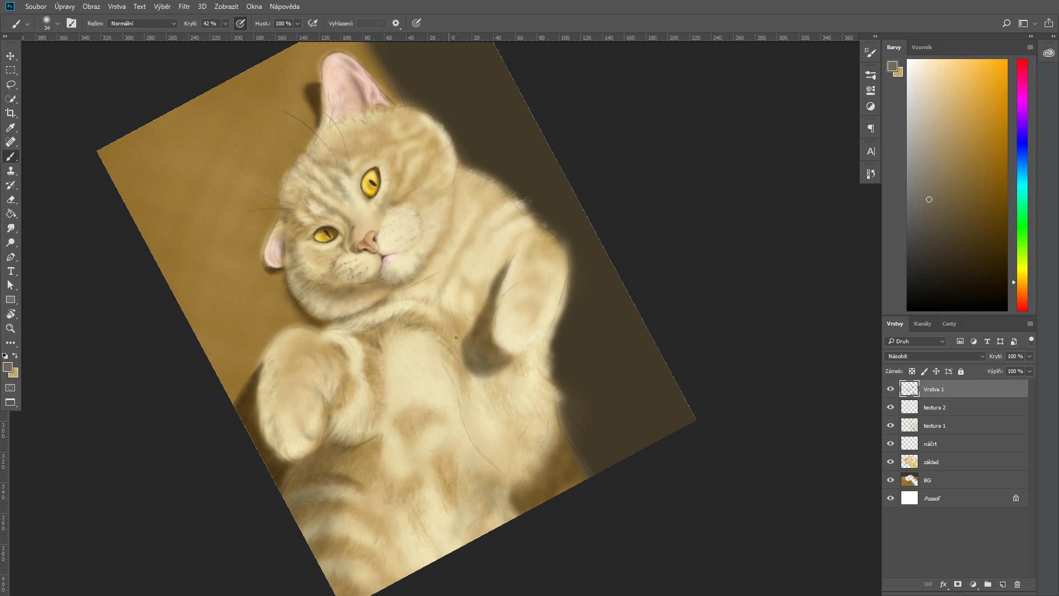
pyautogui.click(870, 174)
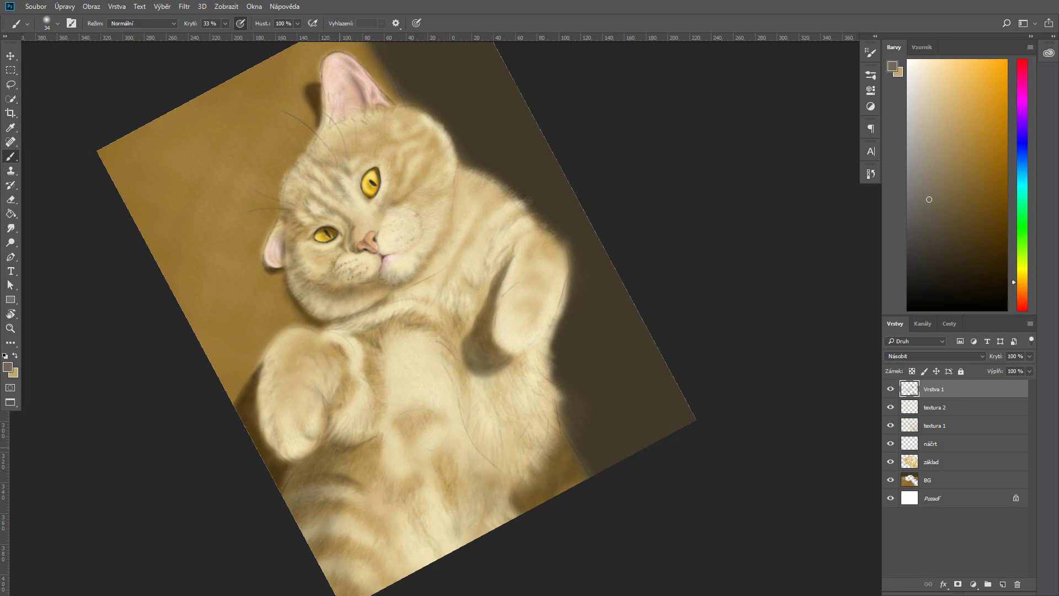
# - Paint darker soft shading along the paw and its lower edge
pyautogui.moveTo(287, 440); pyautogui.dragTo(306, 410)
pyautogui.moveTo(552, 320); pyautogui.dragTo(527, 363)
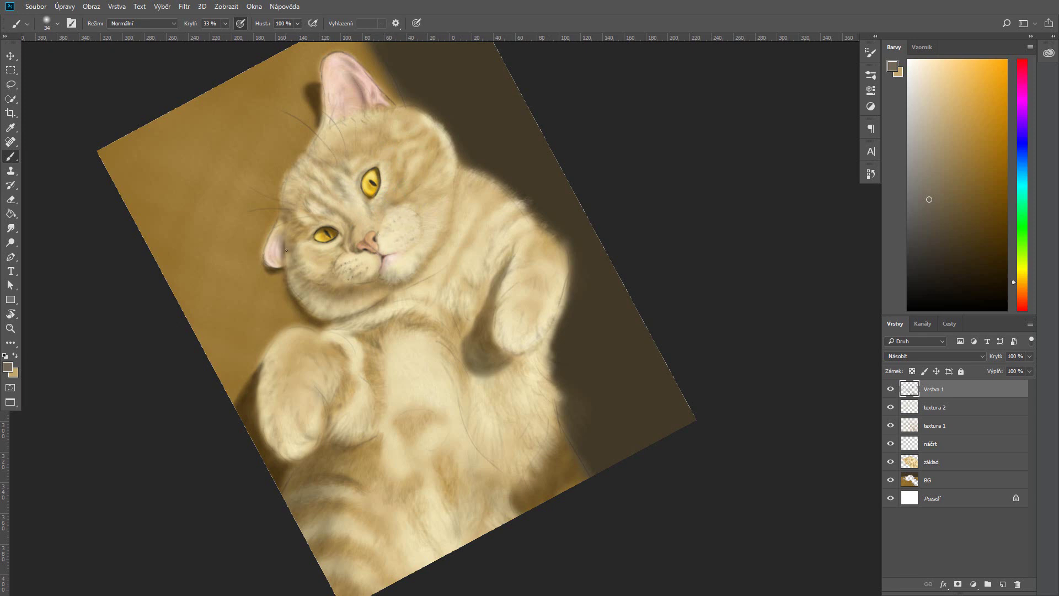
pyautogui.click(870, 174)
# - Brighten the lower-left belly stripes and add small faint darker marks across the belly
pyautogui.moveTo(399, 403); pyautogui.dragTo(410, 396)
pyautogui.moveTo(353, 442)
pyautogui.mouseDown()
pyautogui.moveTo(286, 555)
pyautogui.moveTo(317, 589)
pyautogui.mouseUp()
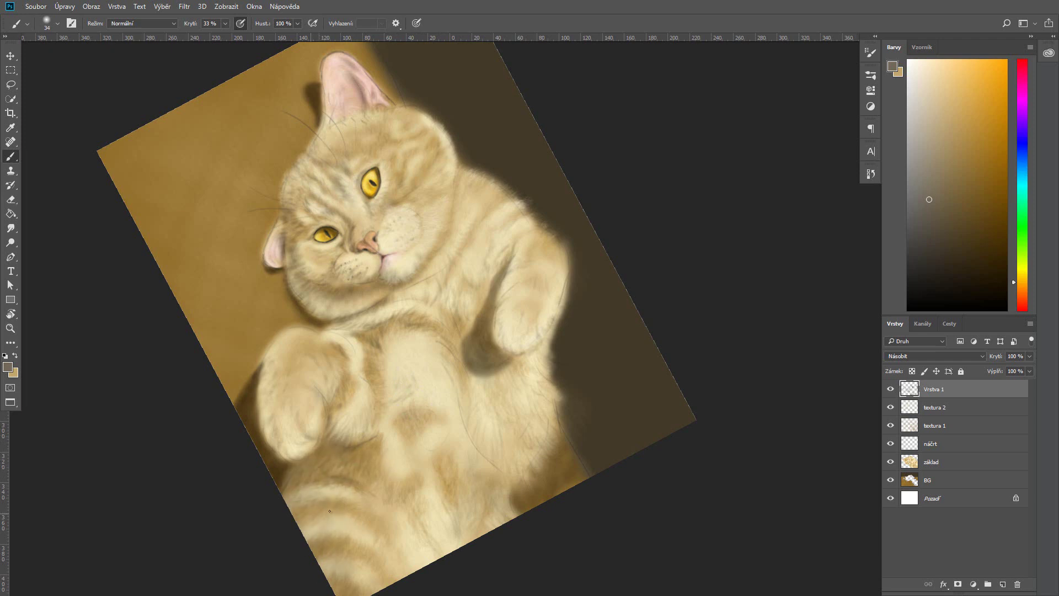
pyautogui.moveTo(433, 529); pyautogui.dragTo(423, 541)
pyautogui.moveTo(392, 504); pyautogui.dragTo(397, 515)
pyautogui.moveTo(335, 461); pyautogui.dragTo(328, 467)
pyautogui.doubleClick(934, 389)
# - Rename the shading layer to 'stín 1' and save the painting
pyautogui.write('stín 1')
pyautogui.press('Return')
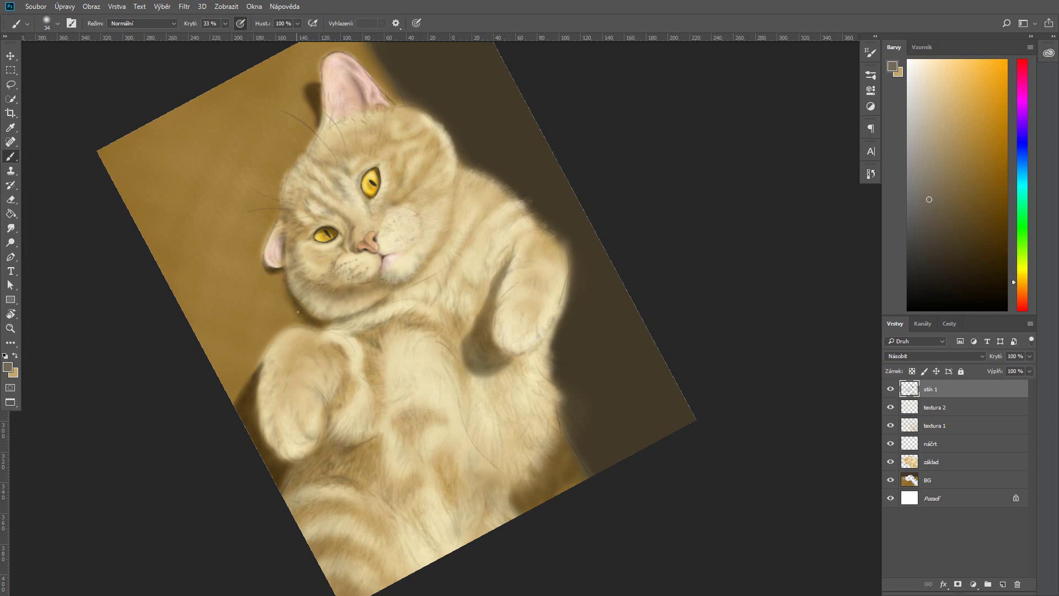
pyautogui.press('Escape')
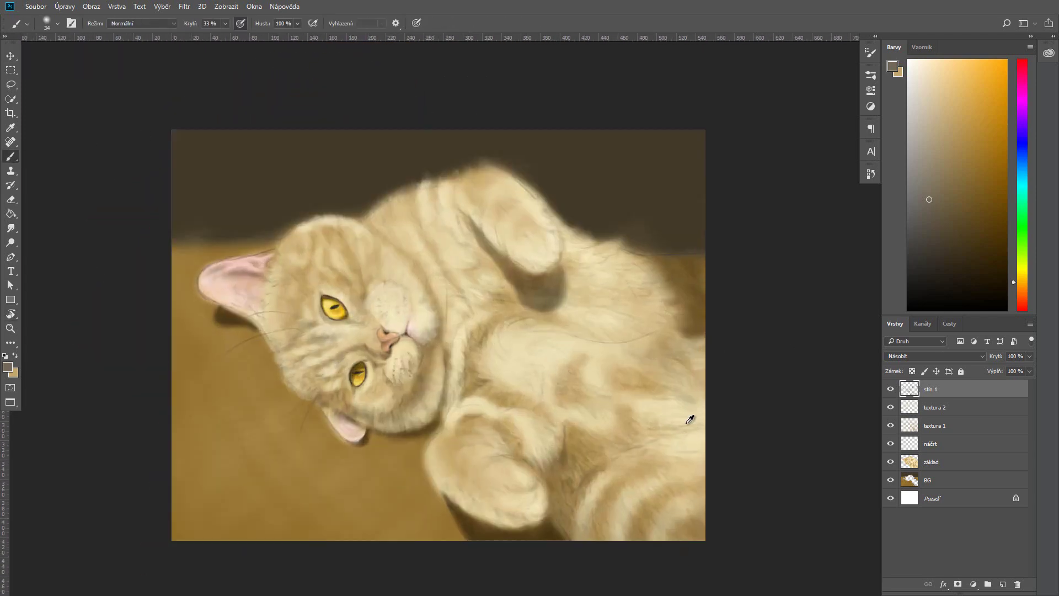
pyautogui.click(36, 6)
pyautogui.click(80, 148)
# - Add faint darker shadows along the leg edge, belly, paw's lower edge and chest
pyautogui.moveTo(127, 496); pyautogui.dragTo(94, 194)
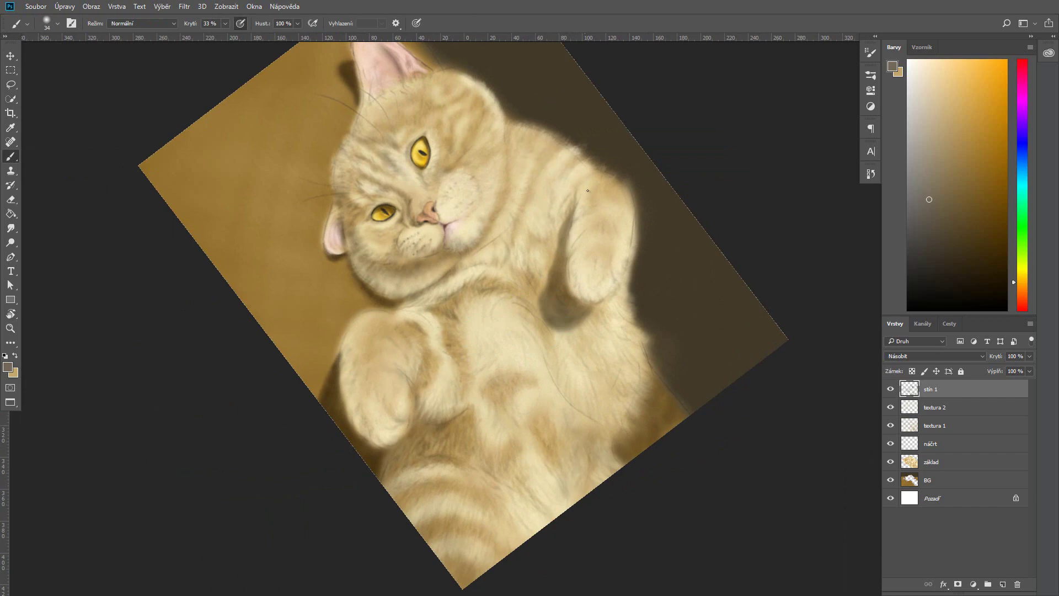
pyautogui.moveTo(578, 187); pyautogui.dragTo(568, 213)
pyautogui.moveTo(469, 397); pyautogui.dragTo(474, 407)
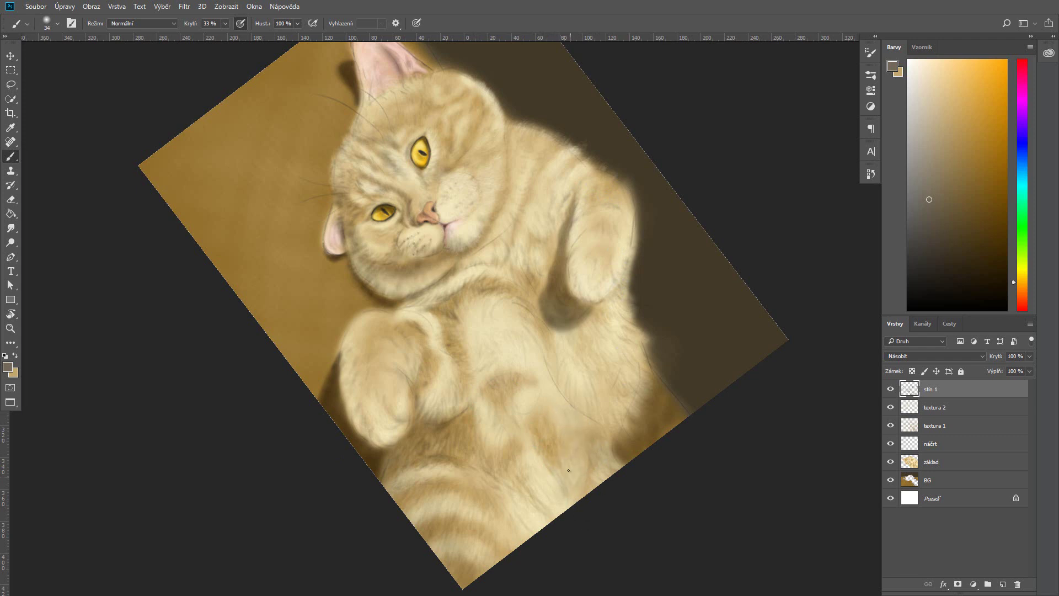
pyautogui.moveTo(467, 447); pyautogui.dragTo(473, 456)
pyautogui.moveTo(383, 445); pyautogui.dragTo(375, 442)
pyautogui.moveTo(437, 276)
pyautogui.mouseDown()
pyautogui.moveTo(427, 271)
pyautogui.moveTo(456, 264)
pyautogui.mouseUp()
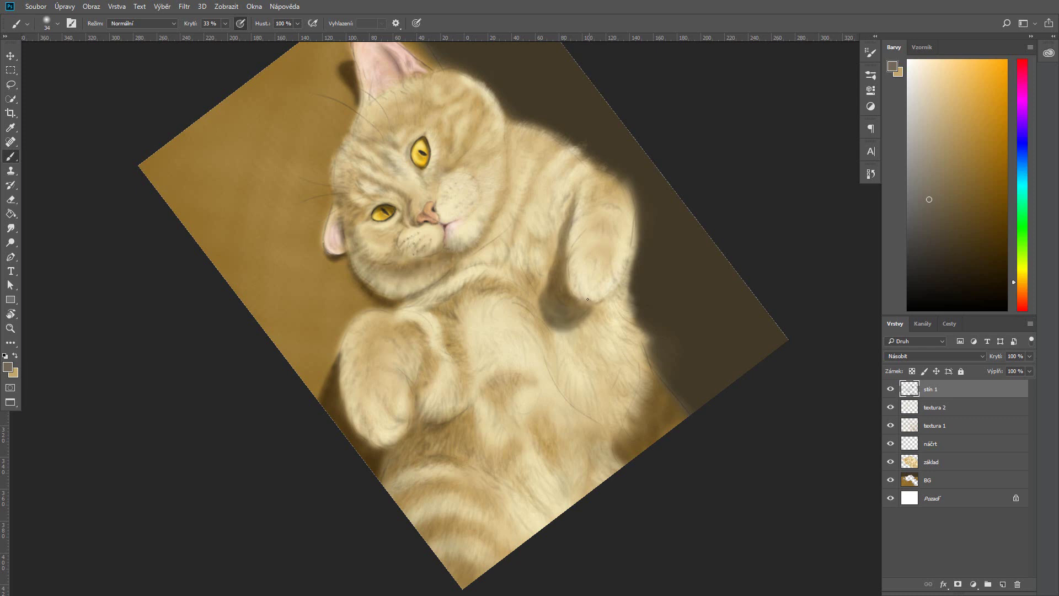
pyautogui.press('Escape')
# - Switch back to the regular Brush and add a small darker mark on the forehead
pyautogui.click(47, 23)
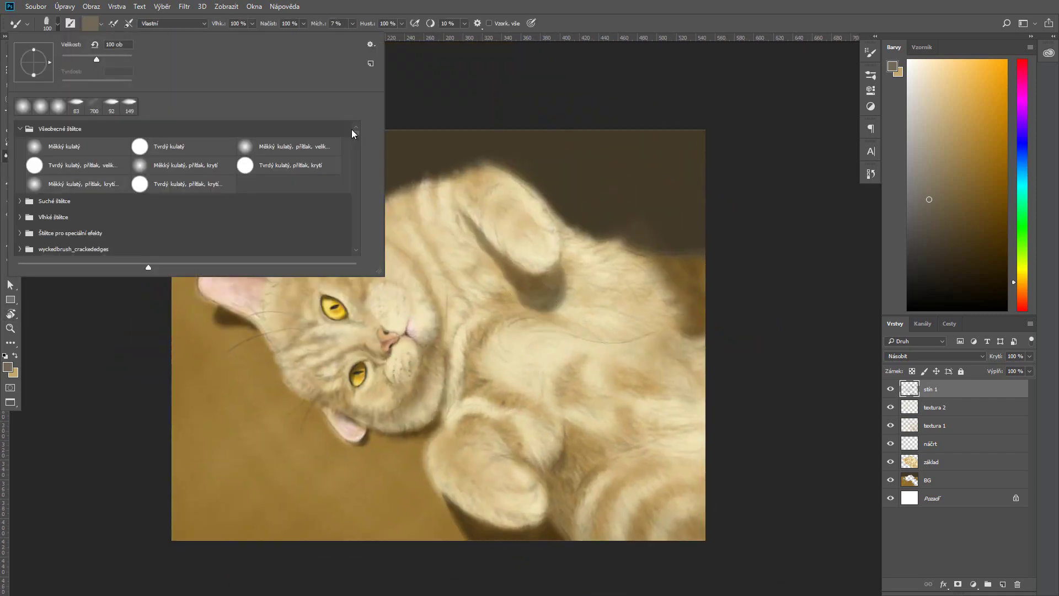
pyautogui.rightClick(10, 157)
pyautogui.click(60, 156)
pyautogui.moveTo(326, 275); pyautogui.dragTo(319, 280)
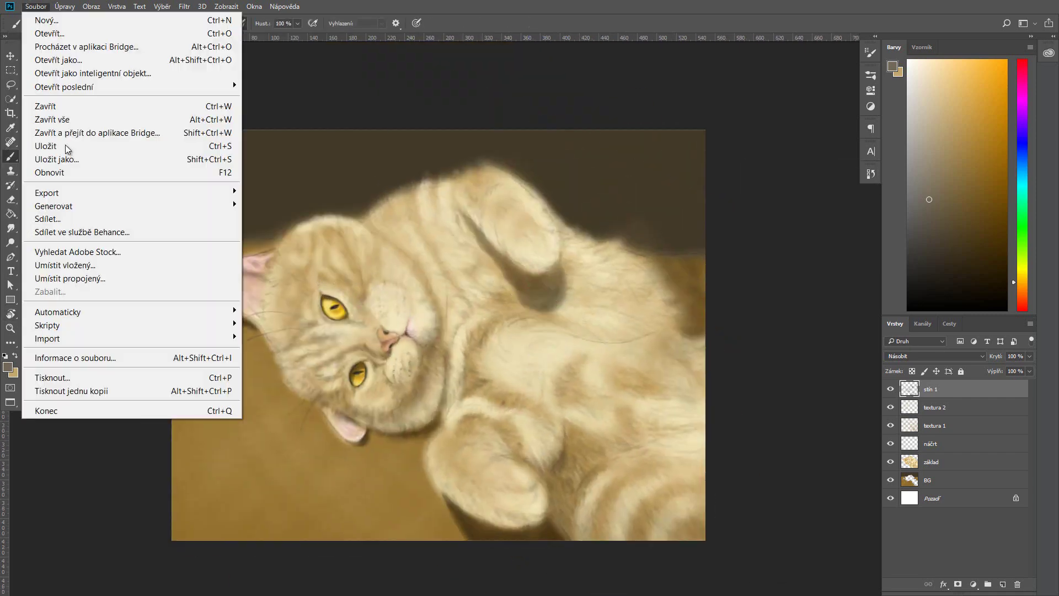
pyautogui.moveTo(518, 320); pyautogui.dragTo(574, 264)
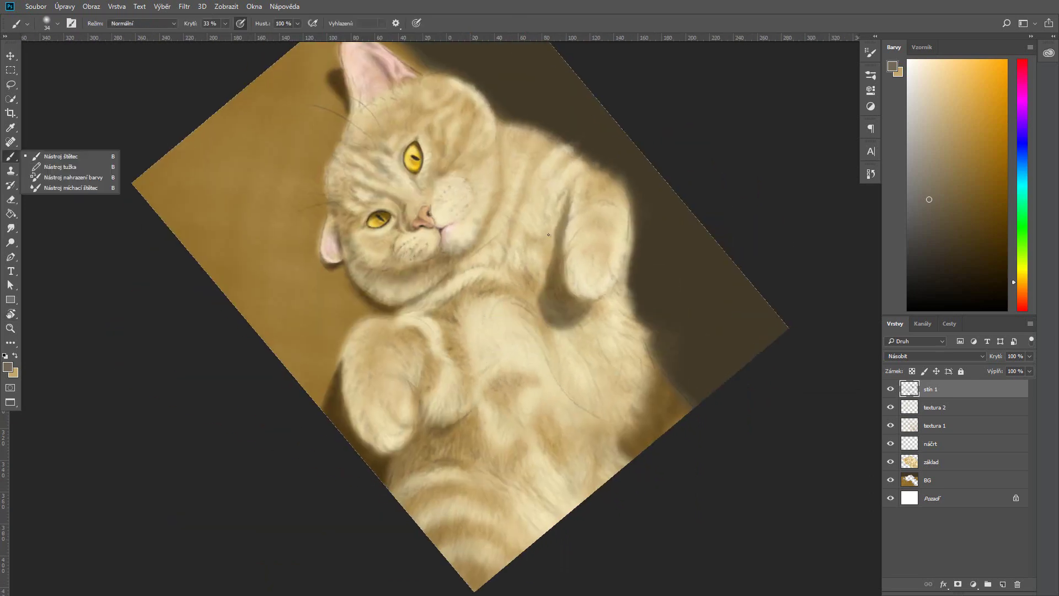
# - Add a new layer above stín 1 in Překrýt (Overlay) mode with a light beige efd89c foreground
pyautogui.hotkey('ctrl', 'shift', 'n')
pyautogui.click(935, 356)
pyautogui.click(7, 367)
pyautogui.click(786, 320)
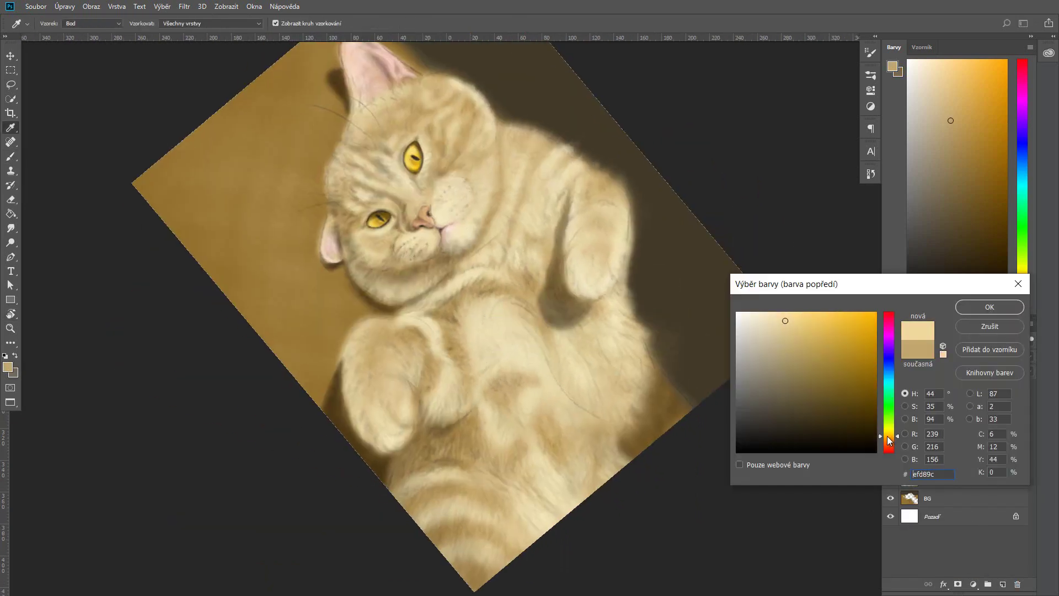
pyautogui.click(987, 303)
pyautogui.click(58, 23)
# - Enlarge the brush and lighten the lower paw's right edge with soft cream strokes
pyautogui.press('Return')
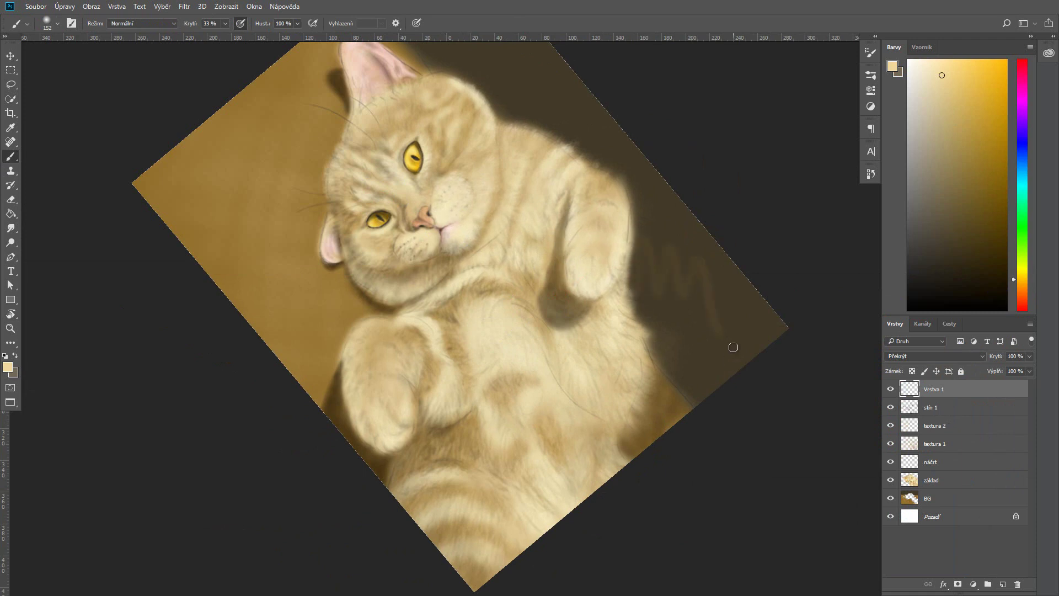
pyautogui.click(7, 367)
pyautogui.press('Return')
pyautogui.press('b')
pyautogui.moveTo(441, 272); pyautogui.dragTo(349, 144)
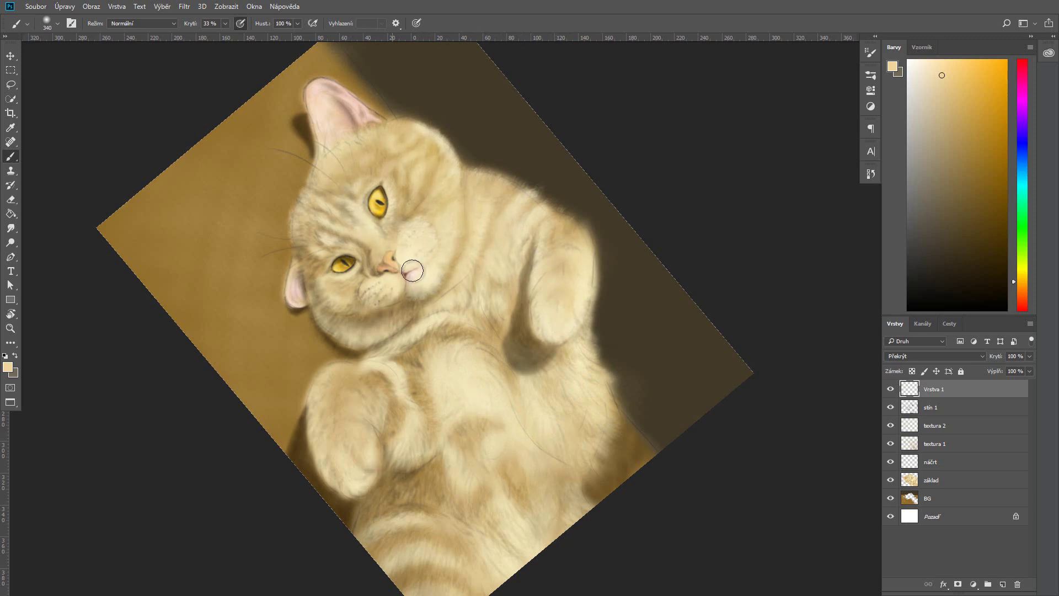
pyautogui.moveTo(370, 409); pyautogui.dragTo(344, 461)
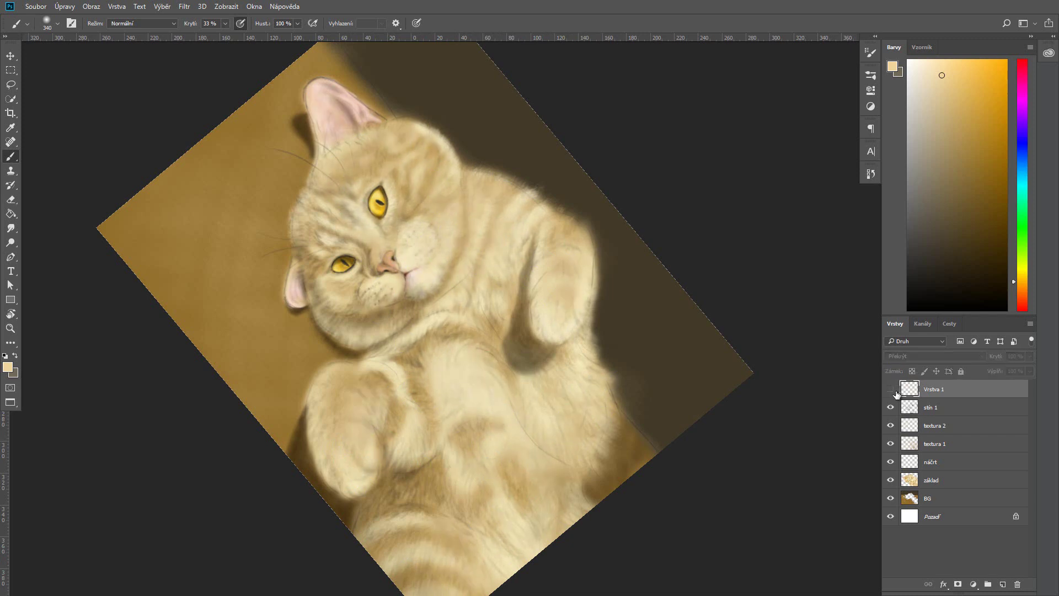
# - Choose a paler cream colour and set the brush to 61 px at lower opacity
pyautogui.click(892, 66)
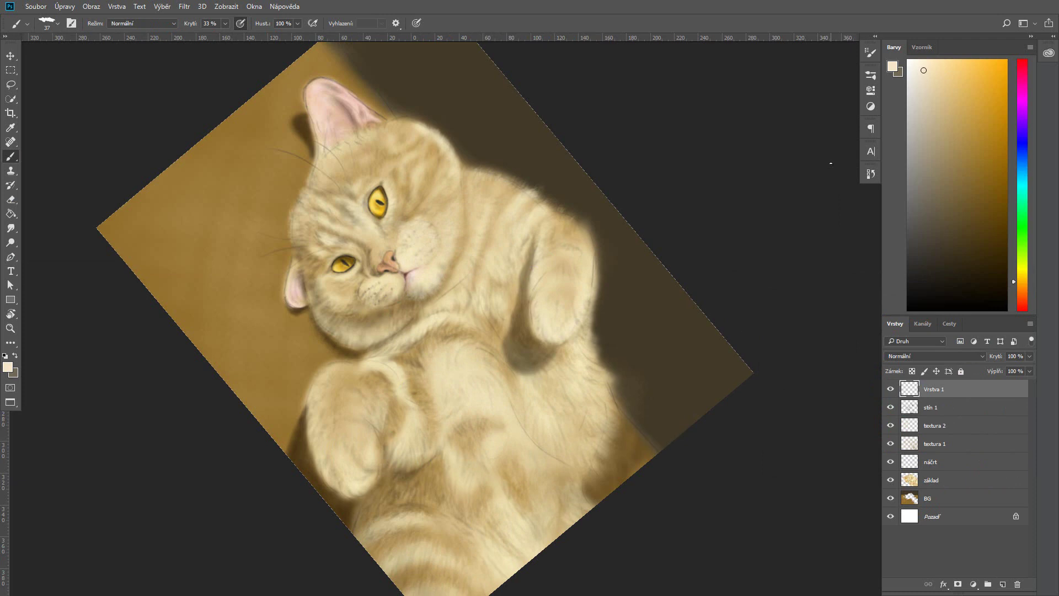
pyautogui.click(892, 66)
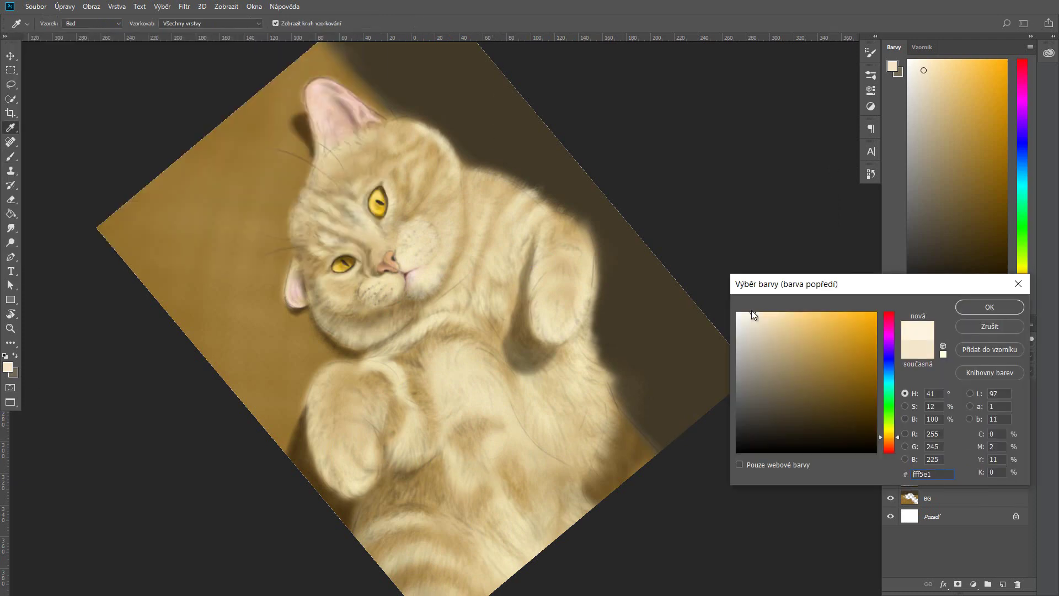
pyautogui.press('Return')
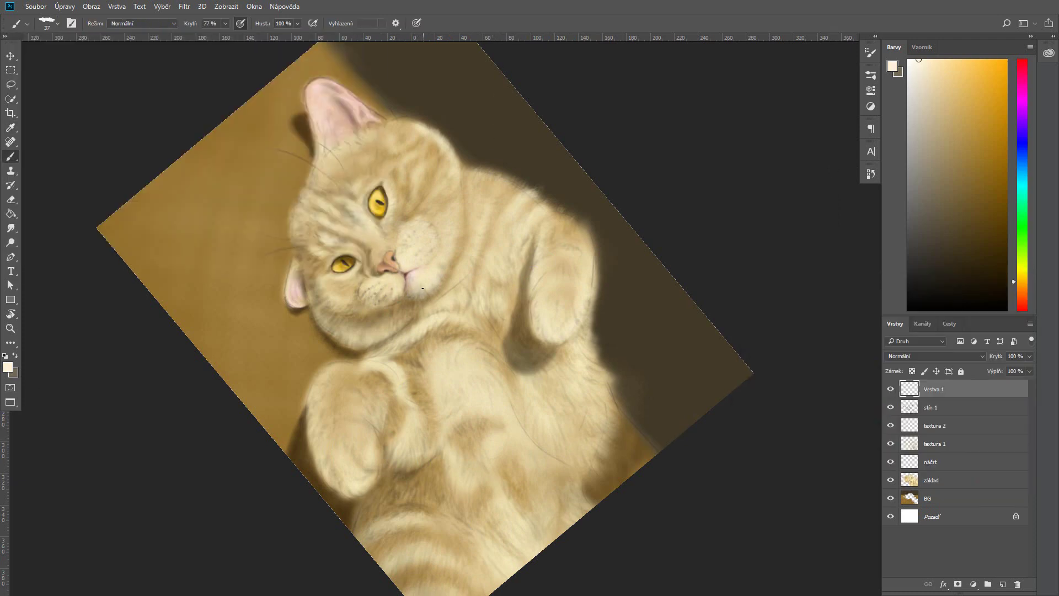
pyautogui.rightClick(422, 291)
pyautogui.press('5')
pyautogui.press('4')
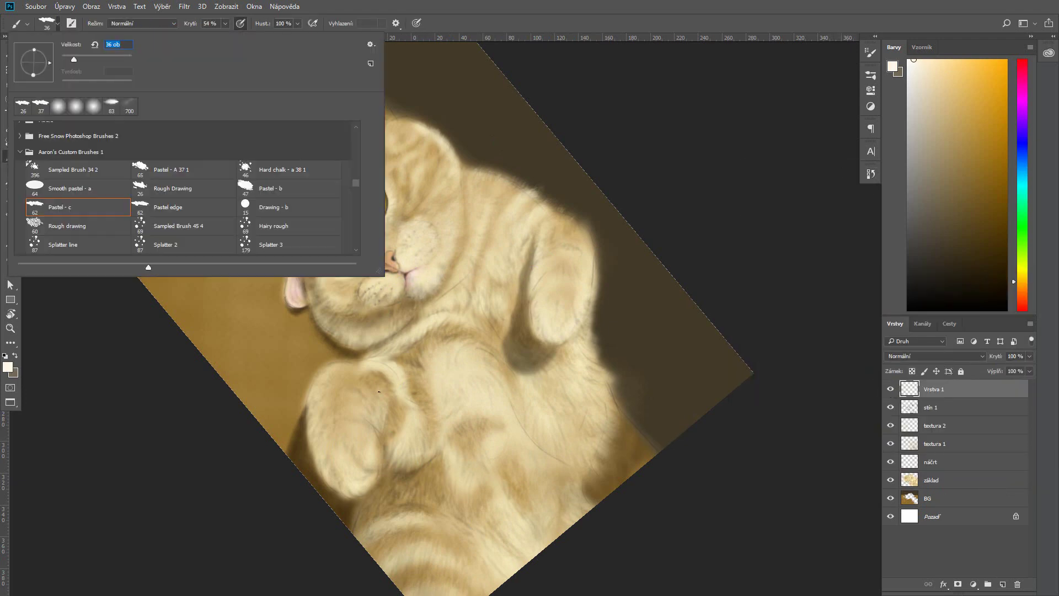
pyautogui.press('Return')
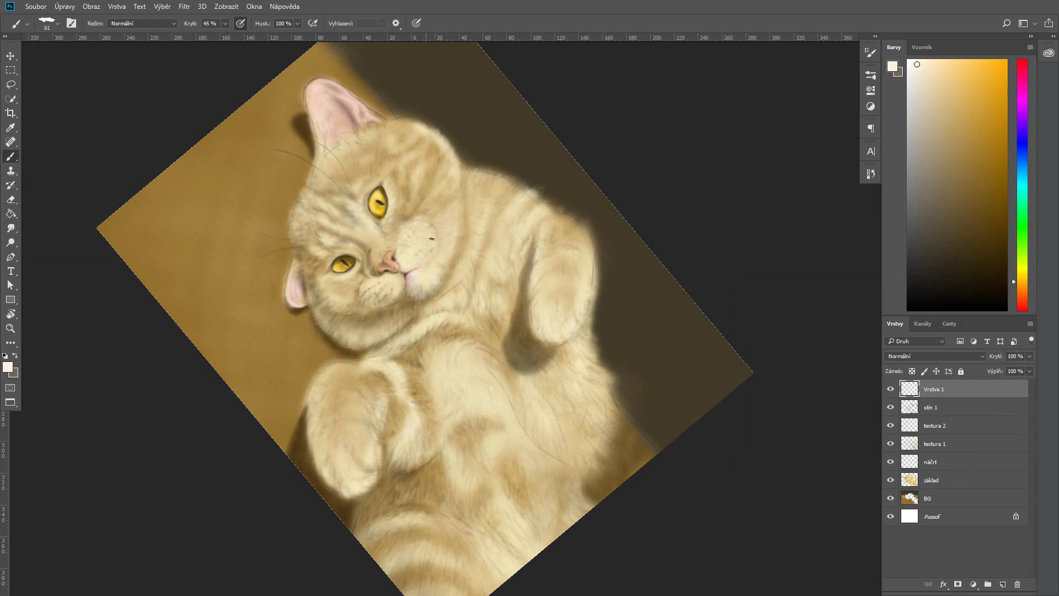
# - Lighten the muzzle and fur edges, moving the highlight layer beneath stín 1
pyautogui.moveTo(358, 291)
pyautogui.mouseDown()
pyautogui.moveTo(371, 301)
pyautogui.moveTo(384, 290)
pyautogui.mouseUp()
pyautogui.hotkey('ctrl', '[')
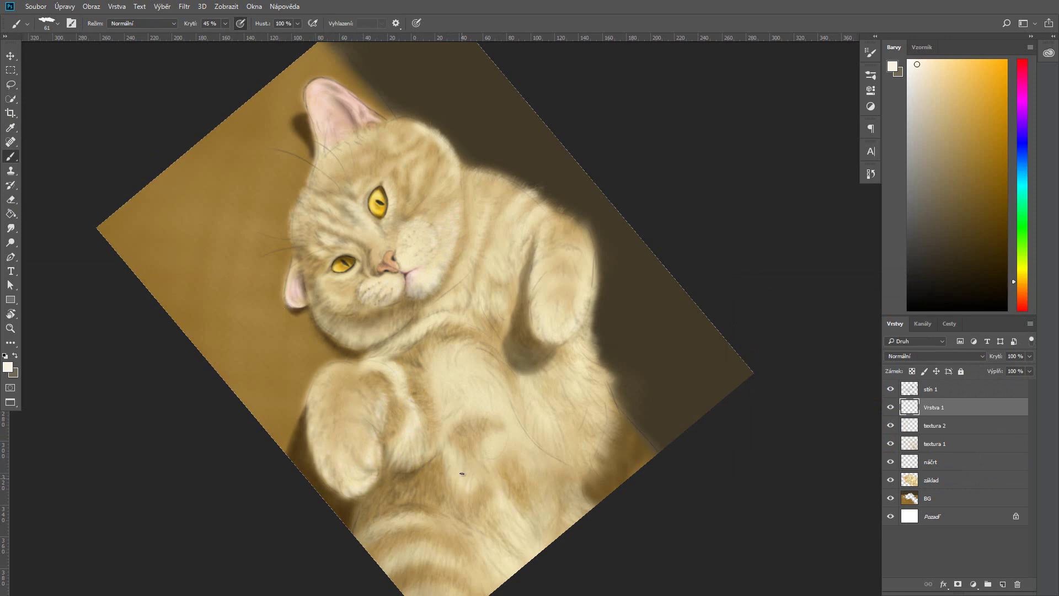
pyautogui.moveTo(473, 321); pyautogui.dragTo(481, 328)
pyautogui.press('6')
pyautogui.press('1')
pyautogui.rightClick(397, 286)
pyautogui.moveTo(478, 180); pyautogui.dragTo(493, 165)
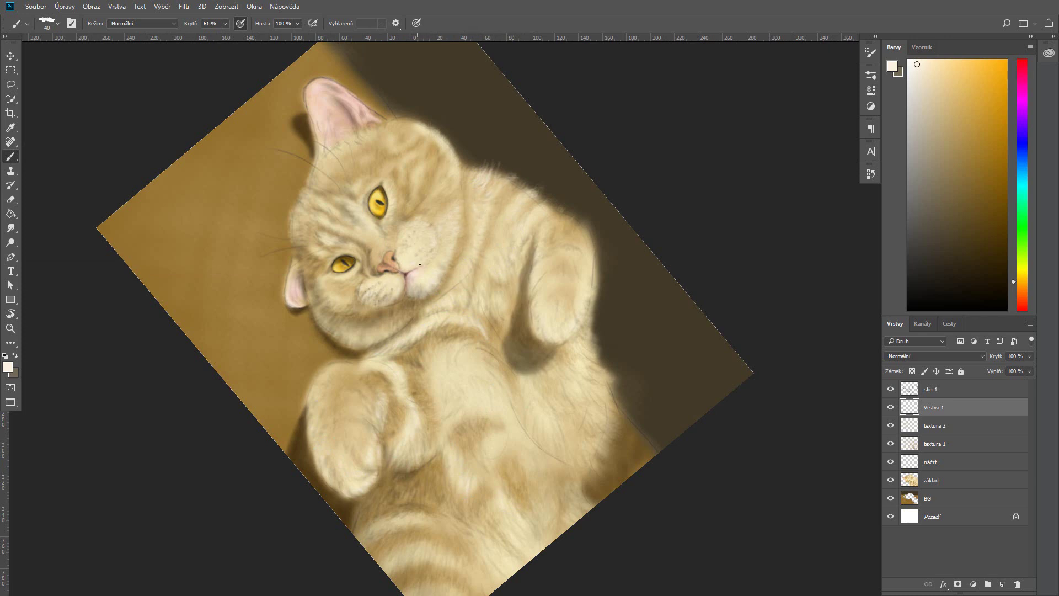
# - Raise brush opacity to 80%, sample tan and cream colours from the painting, and set size 25
pyautogui.press('8')
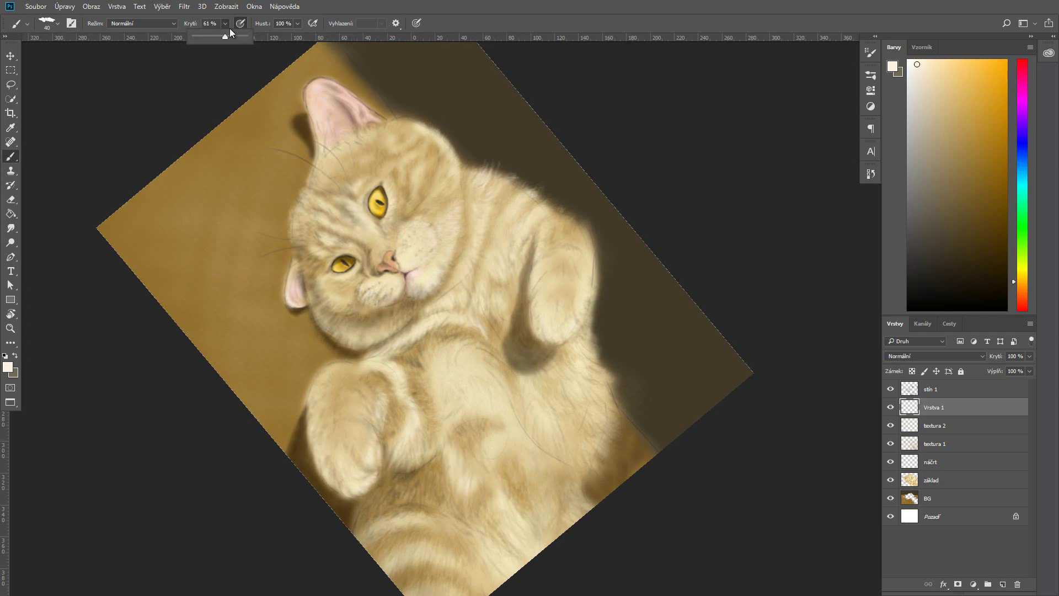
pyautogui.click(871, 174)
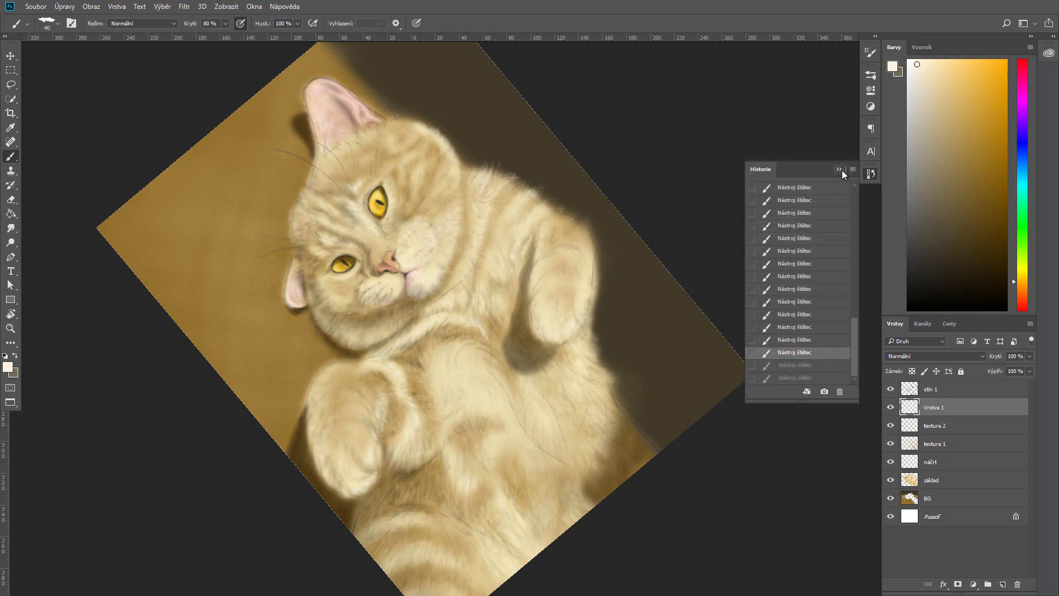
pyautogui.click(892, 66)
pyautogui.click(370, 248)
pyautogui.press('Return')
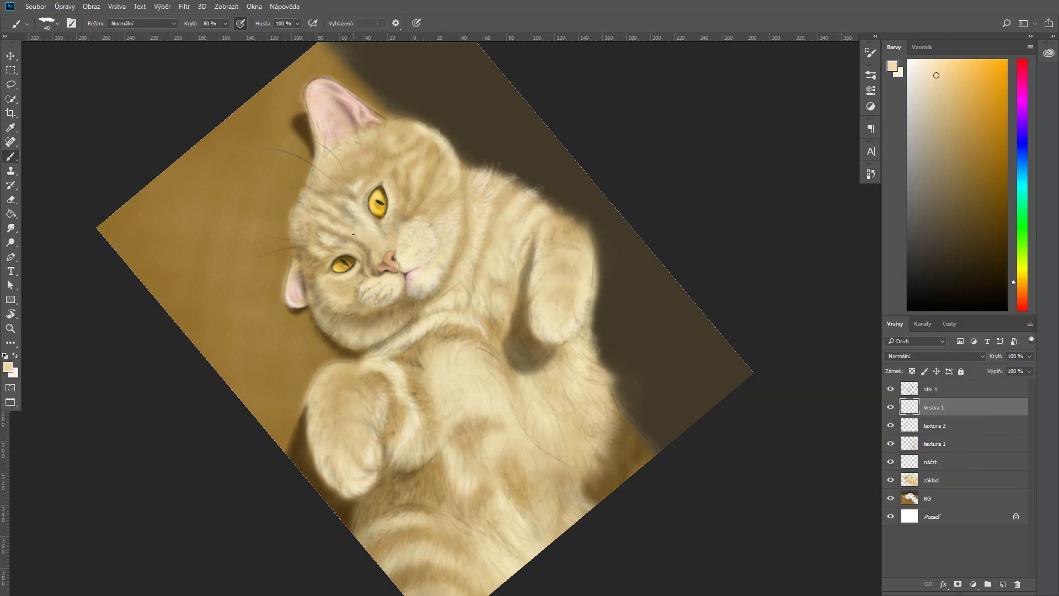
pyautogui.press('Return')
pyautogui.click(349, 284)
pyautogui.press('Return')
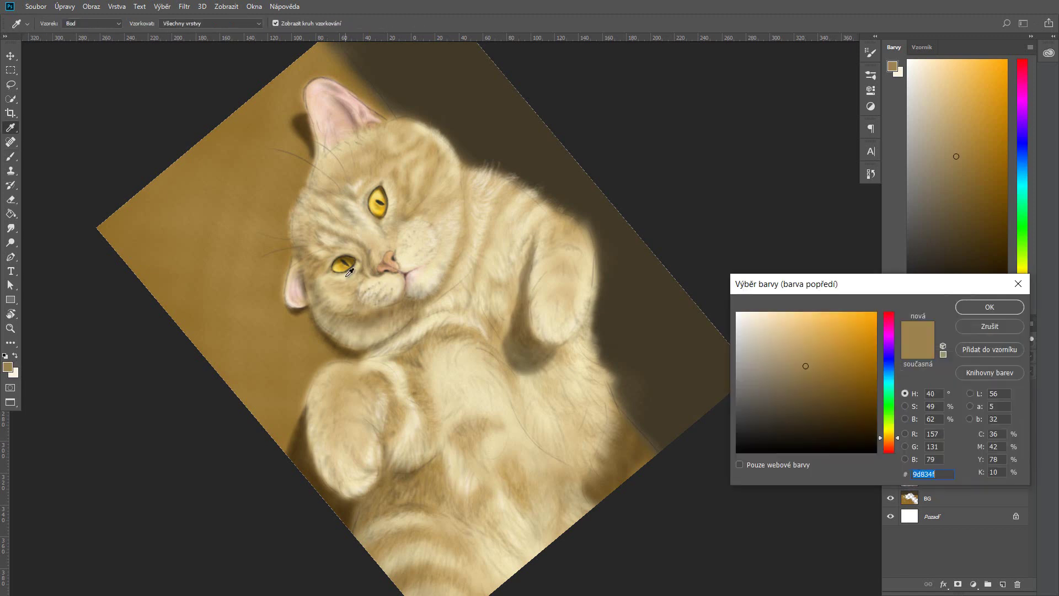
pyautogui.click(366, 322)
pyautogui.press('Return')
pyautogui.click(58, 23)
pyautogui.click(361, 333)
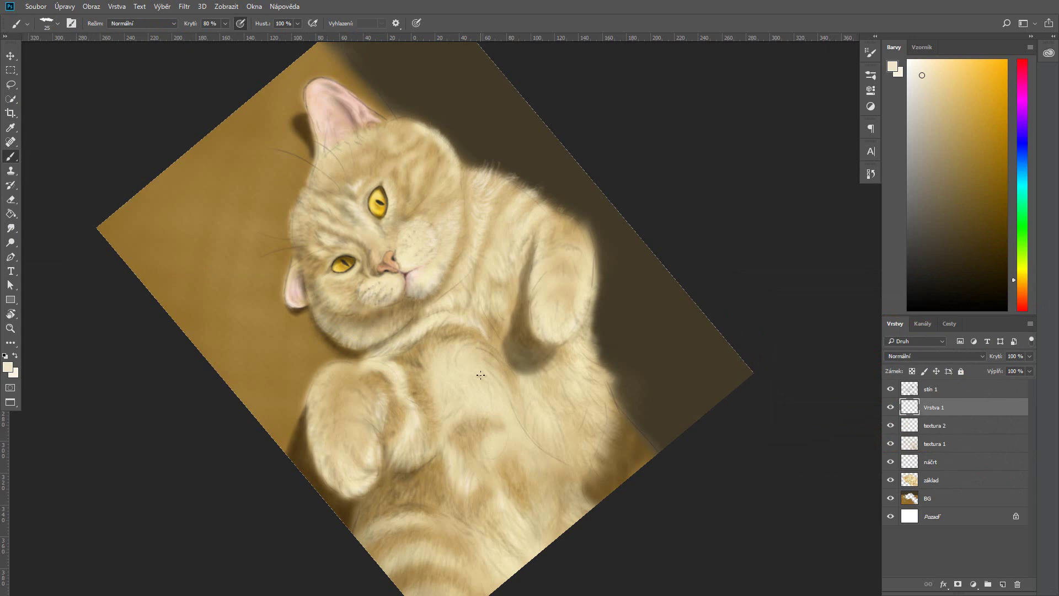
# - Rename Vrstva 1 to 'detail 1' and add a new top layer named 'detail 2'
pyautogui.doubleClick(934, 407)
pyautogui.write('detail 1')
pyautogui.click(1003, 583)
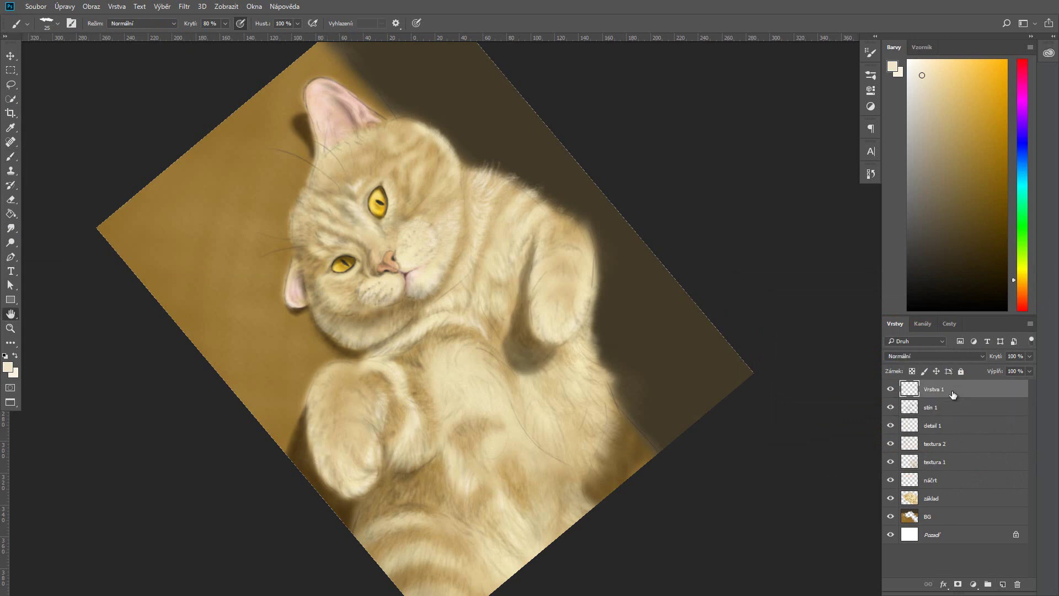
pyautogui.doubleClick(933, 388)
pyautogui.write('detail 2')
pyautogui.press('Return')
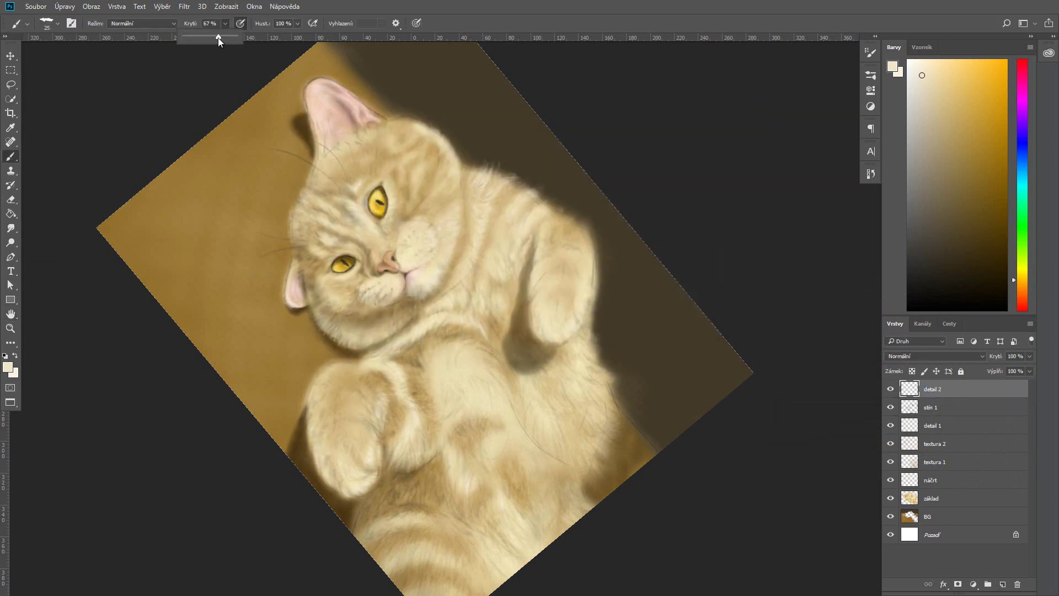
# - At 67% opacity, paint fine light fur strands along the cat's cheek edge, then enlarge the brush to 37
pyautogui.moveTo(225, 23); pyautogui.dragTo(221, 40)
pyautogui.click(358, 336)
pyautogui.press('Return')
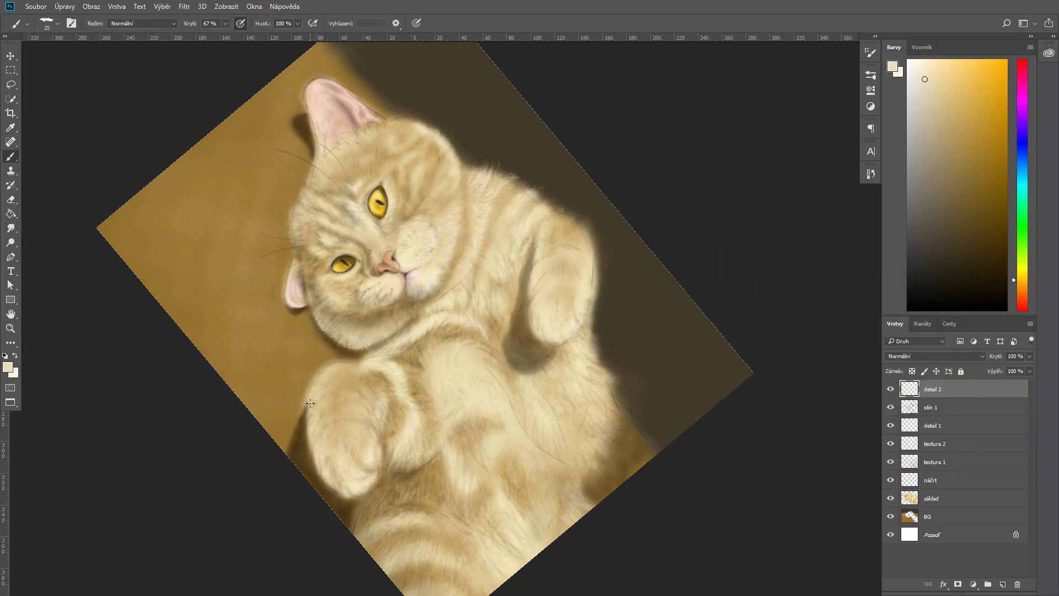
pyautogui.moveTo(340, 307); pyautogui.dragTo(317, 331)
pyautogui.rightClick(371, 158)
pyautogui.click(7, 367)
pyautogui.press('Return')
# - Shrink the brush to 28 and alternate between lighter and darker sampled cream tones near the eye
pyautogui.rightClick(390, 174)
pyautogui.press('Return')
pyautogui.keyDown('alt'); pyautogui.click(402, 240); pyautogui.keyUp('alt')
pyautogui.scroll(1, 368, 216)
pyautogui.scroll(-1, 400, 186)
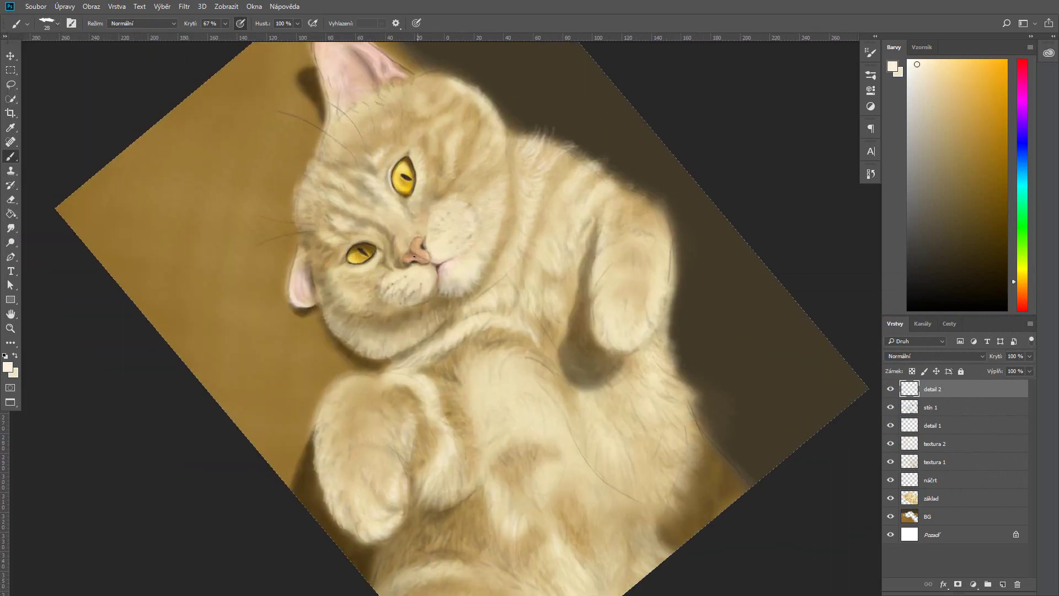
pyautogui.keyDown('alt'); pyautogui.click(404, 234); pyautogui.keyUp('alt')
pyautogui.keyDown('alt'); pyautogui.click(376, 252); pyautogui.keyUp('alt')
pyautogui.keyDown('alt'); pyautogui.click(336, 298); pyautogui.keyUp('alt')
pyautogui.click(16, 356)
# - Return to the detail 2 layer, pick a new fur colour and enlarge the brush to 44
pyautogui.keyDown('ctrl'); pyautogui.click(504, 298); pyautogui.keyUp('ctrl')
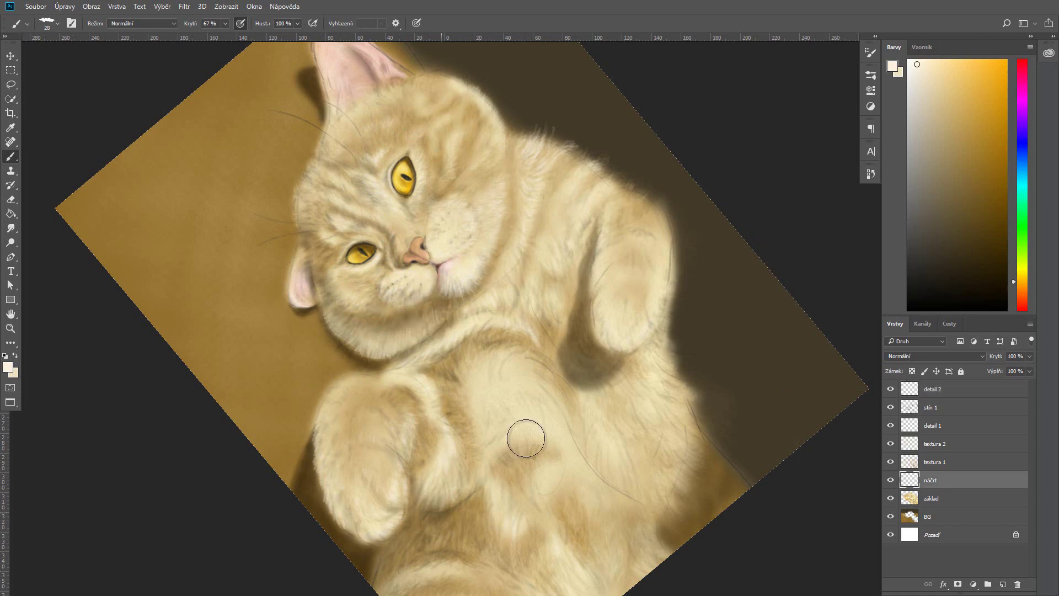
pyautogui.moveTo(622, 250); pyautogui.dragTo(632, 297)
pyautogui.click(871, 174)
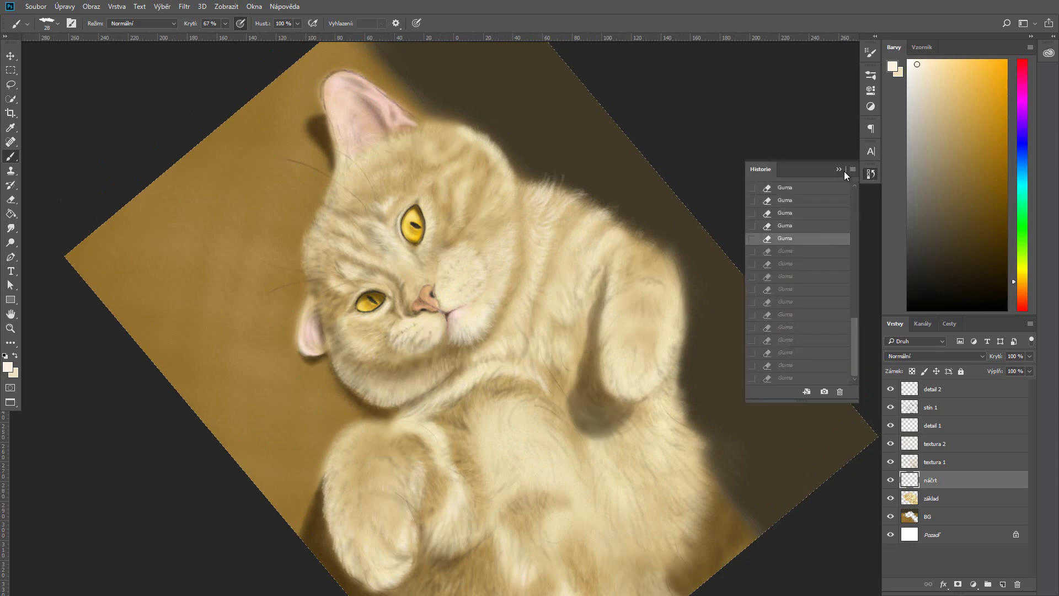
pyautogui.click(936, 393)
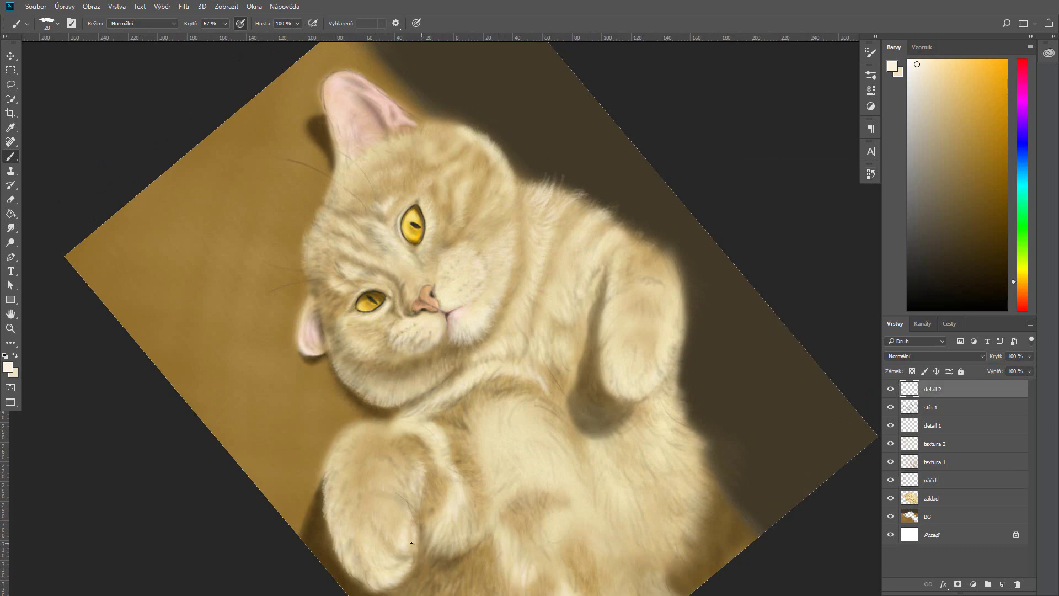
pyautogui.click(8, 367)
pyautogui.press(']')
pyautogui.press(']')
# - Paint light fur strands on the belly, then pick a lighter colour and enlarge the brush to 183
pyautogui.moveTo(554, 419); pyautogui.dragTo(558, 427)
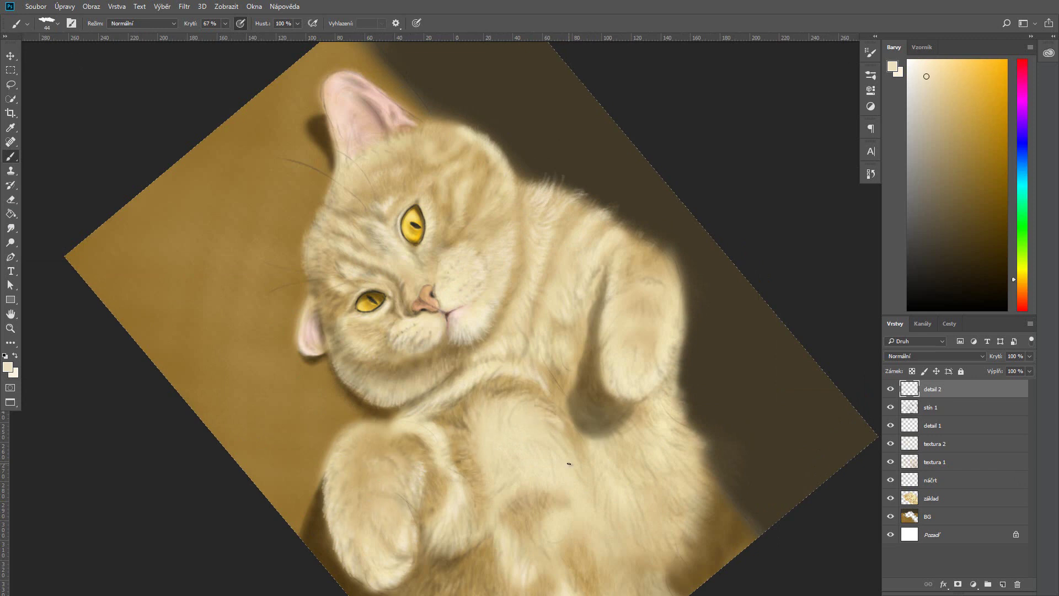
pyautogui.moveTo(520, 474); pyautogui.dragTo(515, 486)
pyautogui.keyDown('alt'); pyautogui.click(685, 471); pyautogui.keyUp('alt')
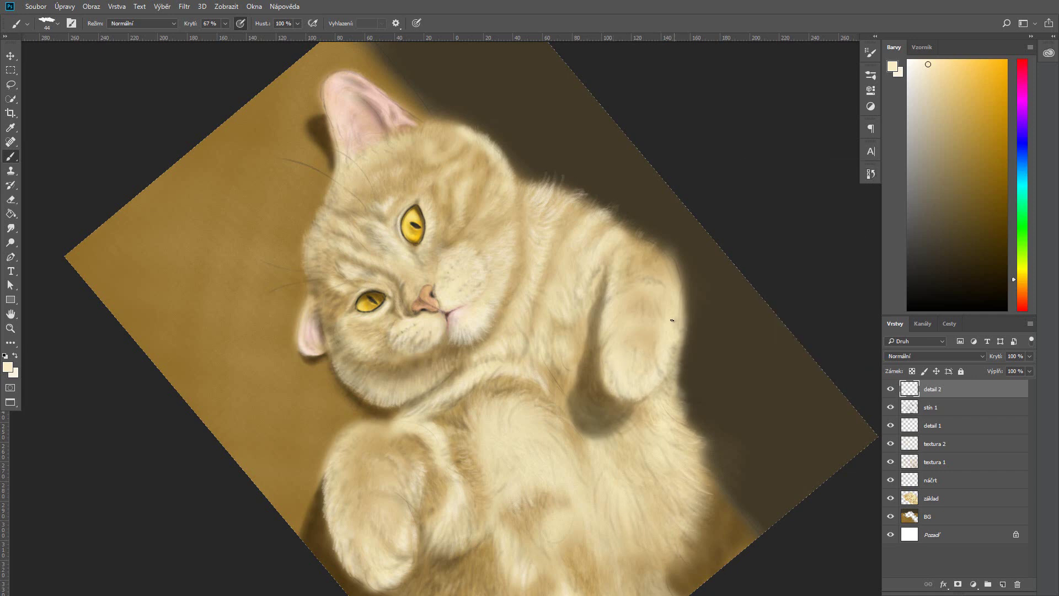
pyautogui.click(46, 23)
pyautogui.moveTo(61, 55); pyautogui.dragTo(111, 55)
pyautogui.click(47, 23)
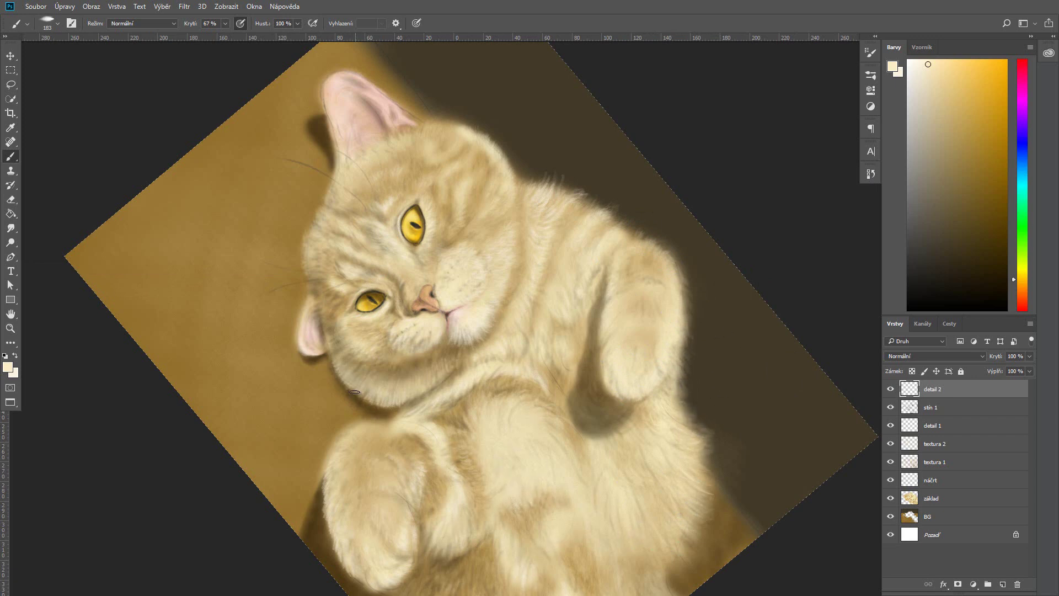
# - Select stín 1, try several sampled tones, and settle on a darker greyish-brown
pyautogui.keyDown('alt'); pyautogui.click(516, 404); pyautogui.keyUp('alt')
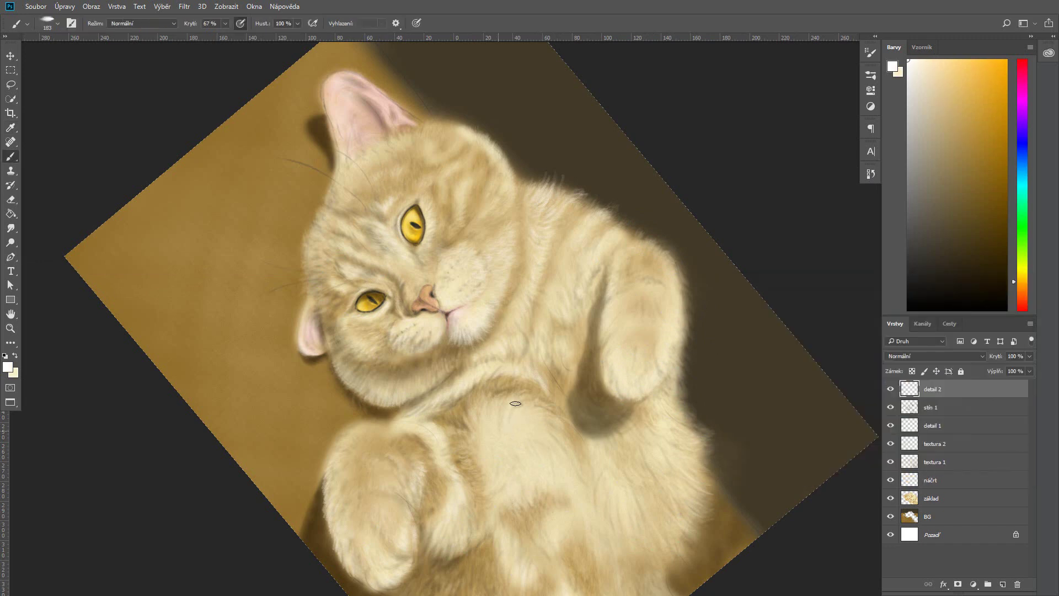
pyautogui.hotkey('alt', '[')
pyautogui.keyDown('alt'); pyautogui.click(605, 523); pyautogui.keyUp('alt')
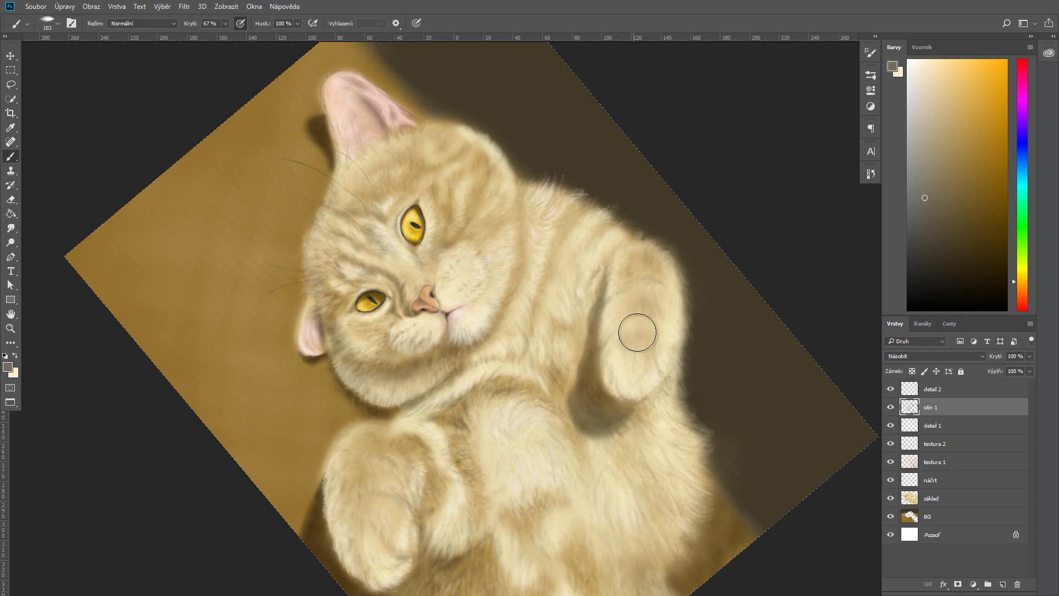
pyautogui.scroll(-1, 433, 191)
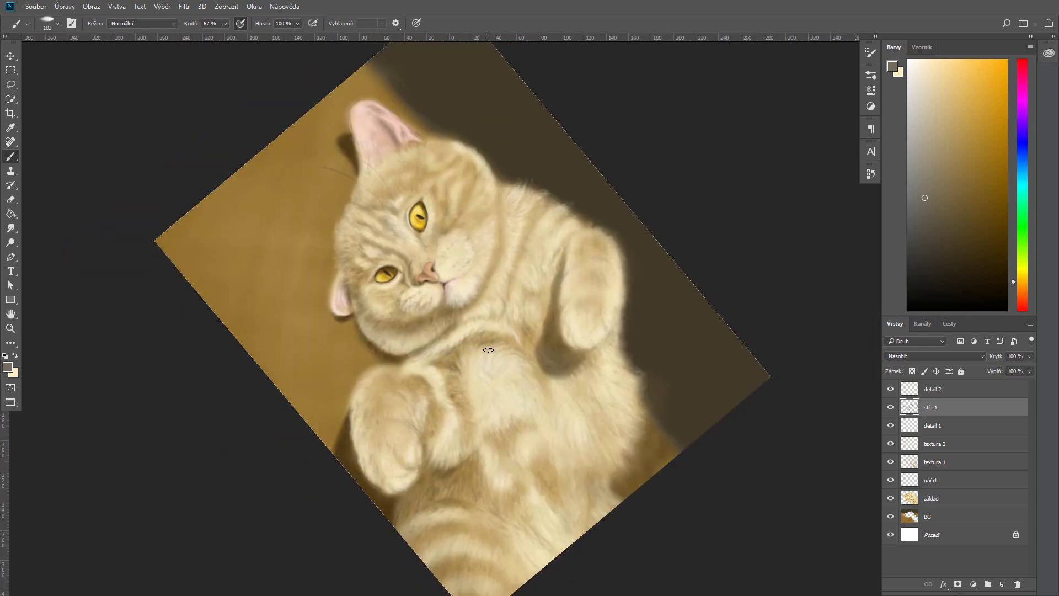
pyautogui.keyDown('alt'); pyautogui.click(488, 350); pyautogui.keyUp('alt')
pyautogui.click(871, 174)
pyautogui.click(925, 198)
pyautogui.click(871, 174)
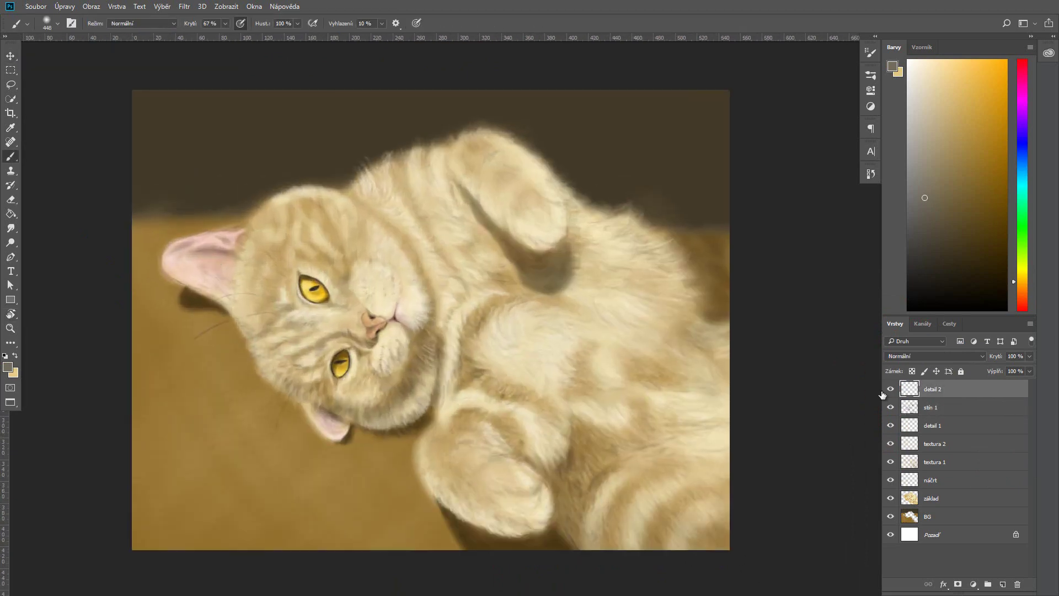
# - Add a new Multiply layer and, with a 199 px brush, shade the raised paw, right edge and lower belly
pyautogui.hotkey('ctrl', 'shift', 'n')
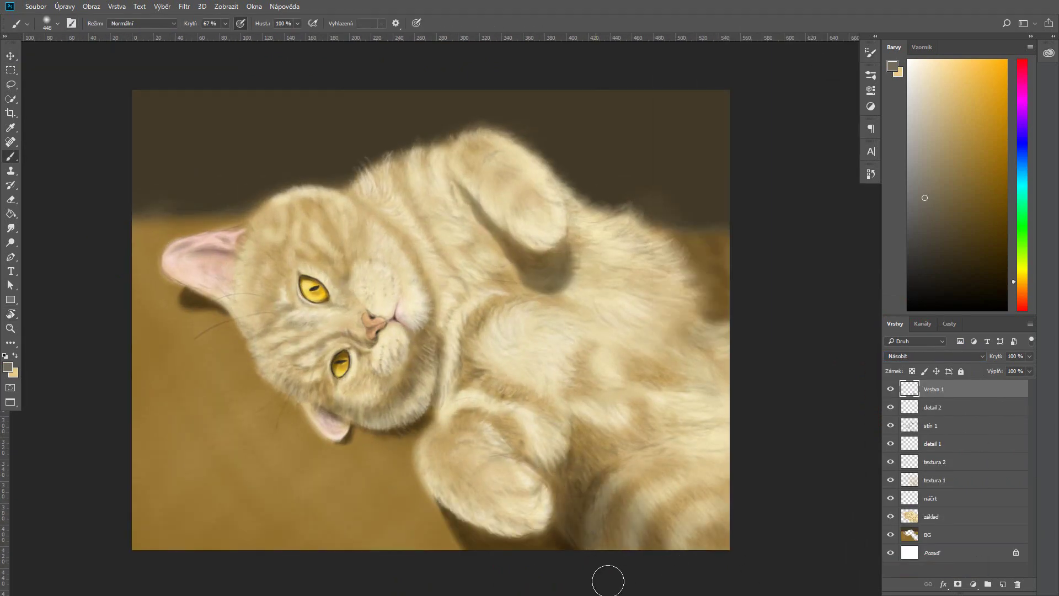
pyautogui.moveTo(623, 298); pyautogui.dragTo(598, 220)
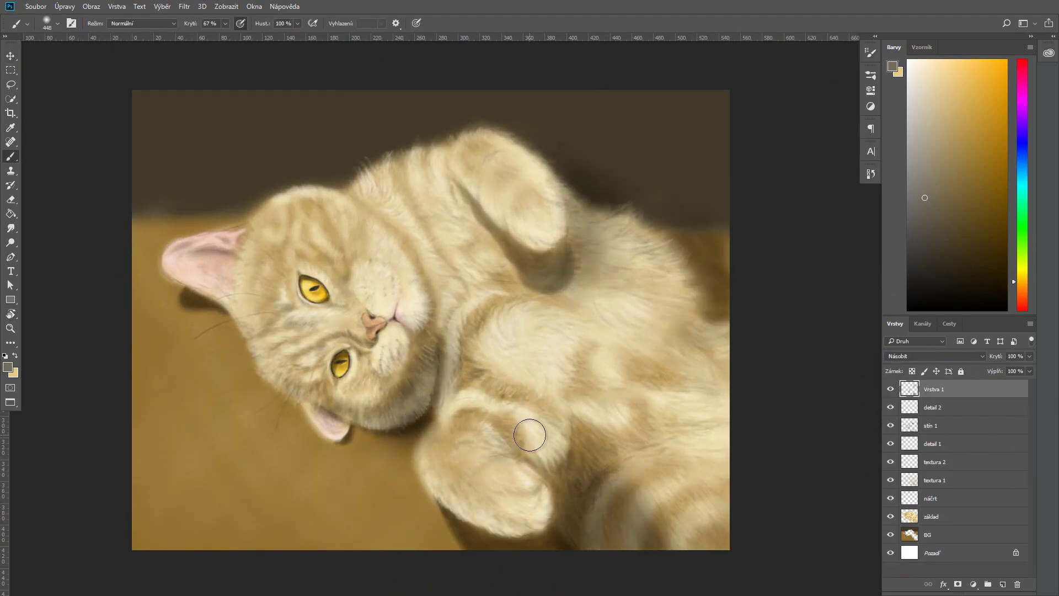
pyautogui.click(58, 24)
pyautogui.moveTo(122, 45); pyautogui.dragTo(111, 45)
pyautogui.press('Return')
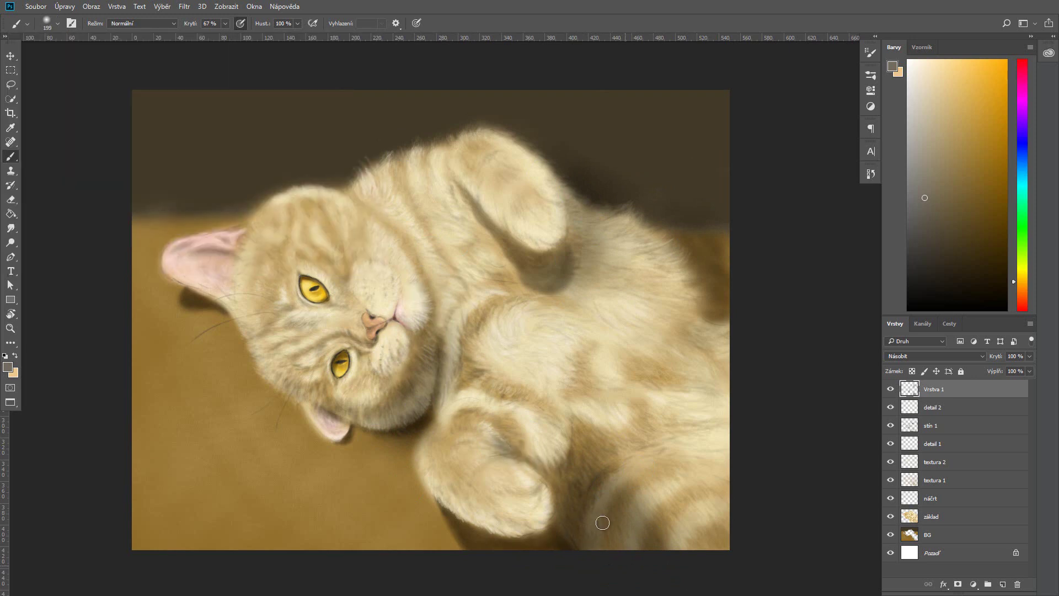
pyautogui.moveTo(573, 240)
pyautogui.mouseDown()
pyautogui.moveTo(548, 184)
pyautogui.moveTo(566, 202)
pyautogui.moveTo(539, 276)
pyautogui.mouseUp()
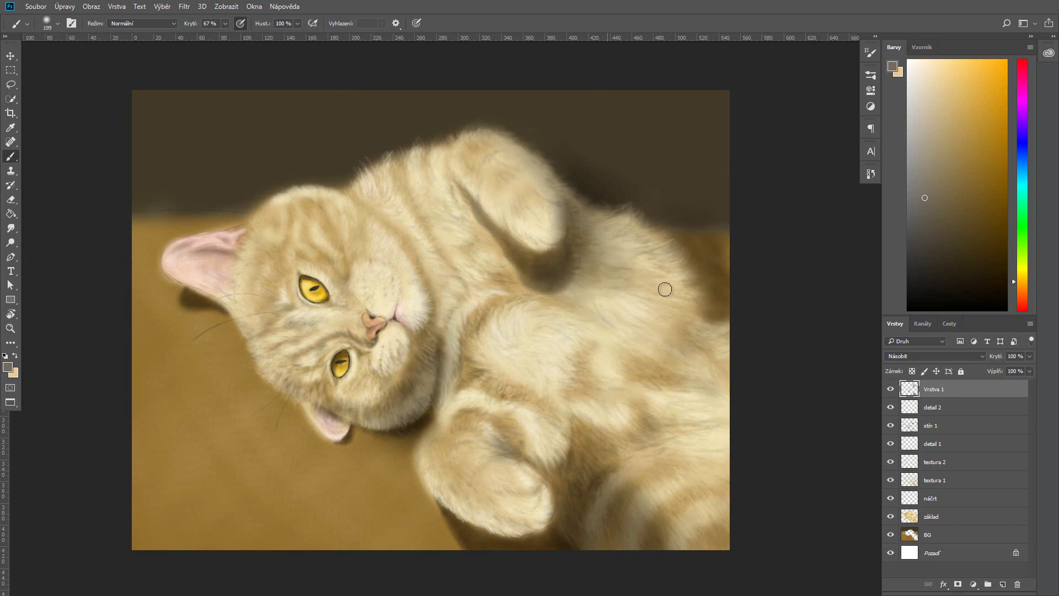
pyautogui.moveTo(665, 289)
pyautogui.mouseDown()
pyautogui.moveTo(702, 347)
pyautogui.moveTo(620, 442)
pyautogui.moveTo(546, 441)
pyautogui.moveTo(443, 341)
pyautogui.moveTo(392, 256)
pyautogui.moveTo(435, 323)
pyautogui.moveTo(396, 348)
pyautogui.moveTo(374, 421)
pyautogui.moveTo(392, 480)
pyautogui.moveTo(453, 553)
pyautogui.moveTo(243, 331)
pyautogui.moveTo(236, 262)
pyautogui.moveTo(255, 219)
pyautogui.moveTo(359, 364)
pyautogui.moveTo(397, 337)
pyautogui.moveTo(419, 259)
pyautogui.moveTo(441, 309)
pyautogui.moveTo(426, 259)
pyautogui.moveTo(437, 301)
pyautogui.moveTo(433, 265)
pyautogui.moveTo(443, 311)
pyautogui.moveTo(414, 307)
pyautogui.moveTo(421, 315)
pyautogui.mouseUp()
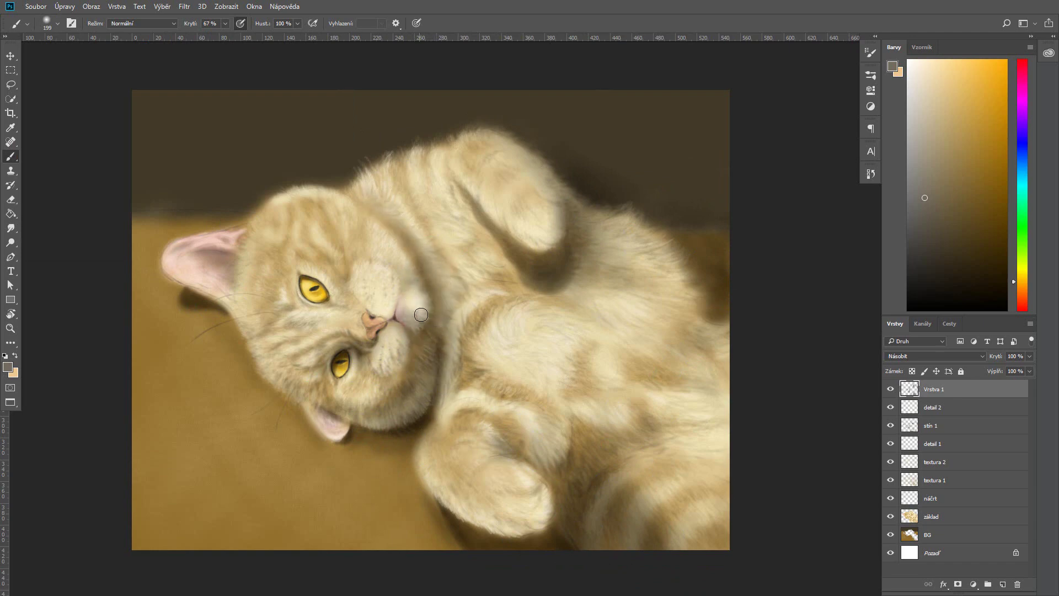
# - With a 108 px brush, shade beneath the nose and chin, the neck and the chest; lower opacity to 55%
pyautogui.click(57, 23)
pyautogui.write('108 ob')
pyautogui.press('Return')
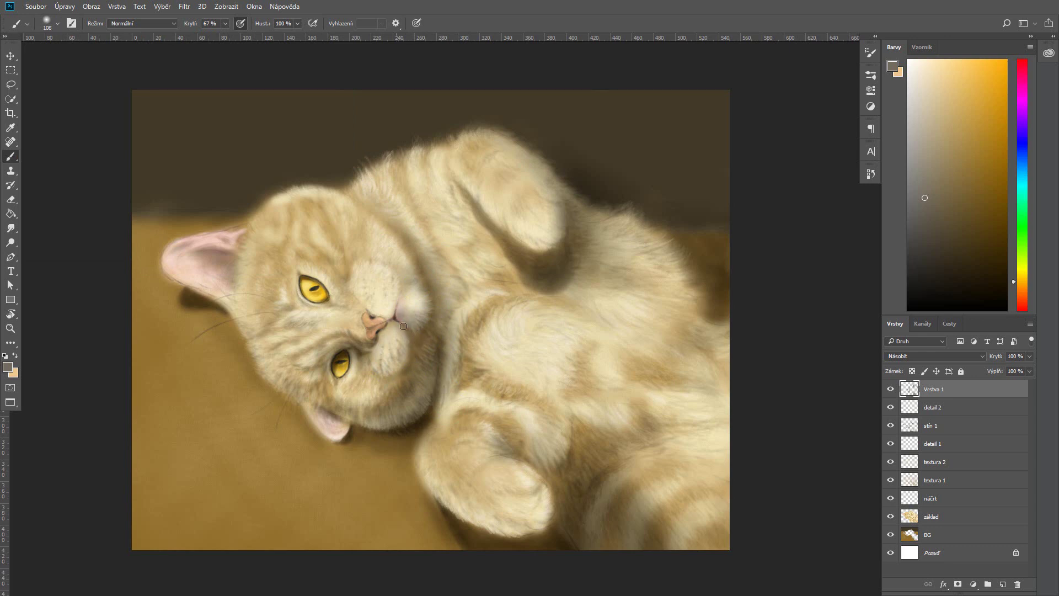
pyautogui.moveTo(403, 326); pyautogui.dragTo(380, 376)
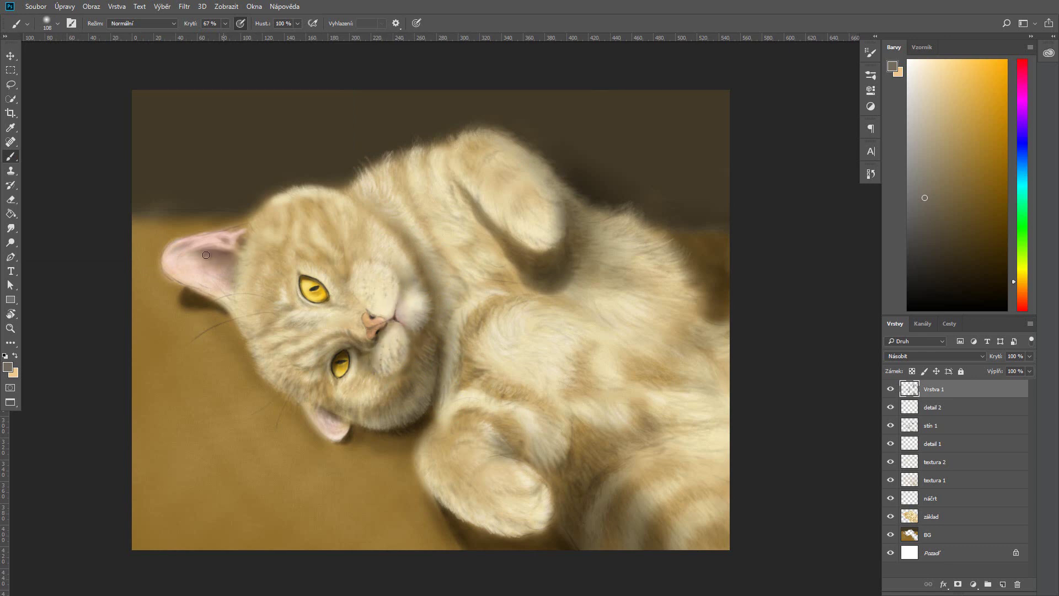
pyautogui.moveTo(425, 417)
pyautogui.mouseDown()
pyautogui.moveTo(452, 391)
pyautogui.moveTo(489, 317)
pyautogui.moveTo(502, 390)
pyautogui.mouseUp()
pyautogui.moveTo(506, 342); pyautogui.dragTo(516, 402)
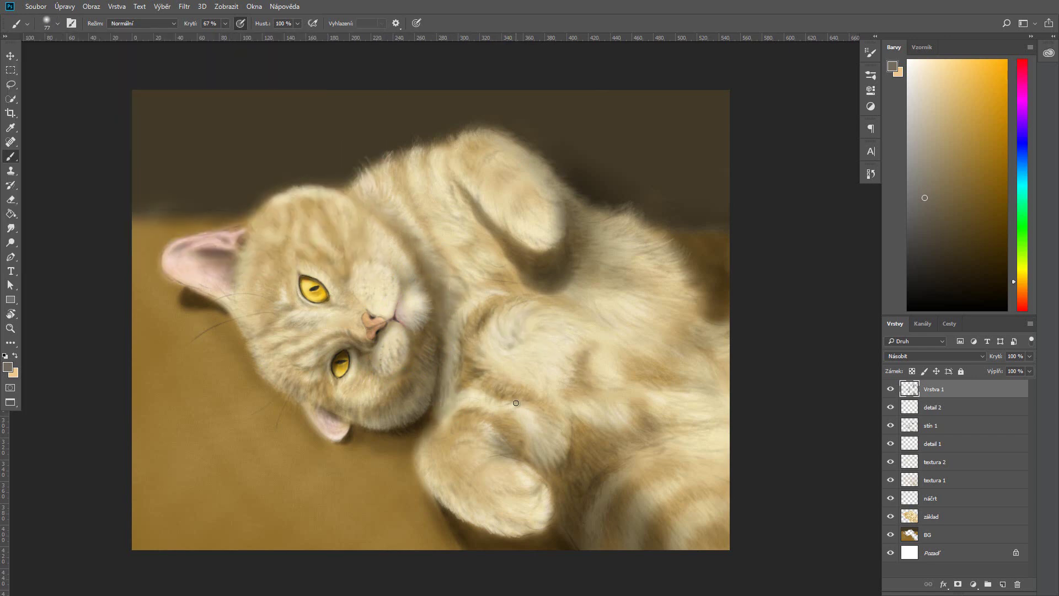
pyautogui.press('5')
pyautogui.press('5')
# - Shade the lower paw at reduced opacity, deepen the shadow under the raised paw, and rotate the head upright
pyautogui.moveTo(532, 521)
pyautogui.mouseDown()
pyautogui.moveTo(551, 491)
pyautogui.moveTo(510, 526)
pyautogui.moveTo(436, 463)
pyautogui.moveTo(476, 343)
pyautogui.mouseUp()
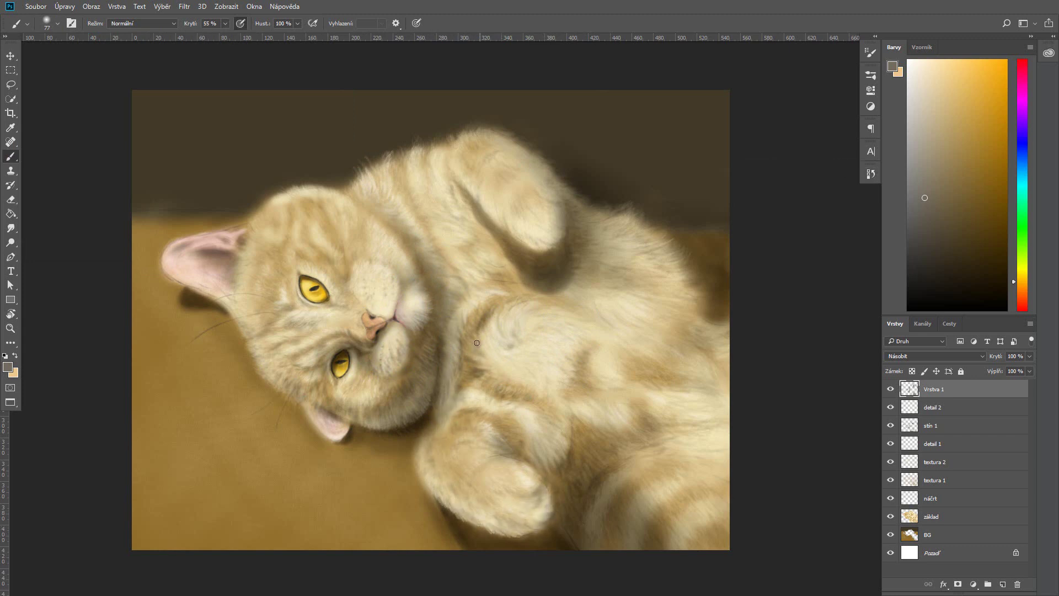
pyautogui.click(225, 24)
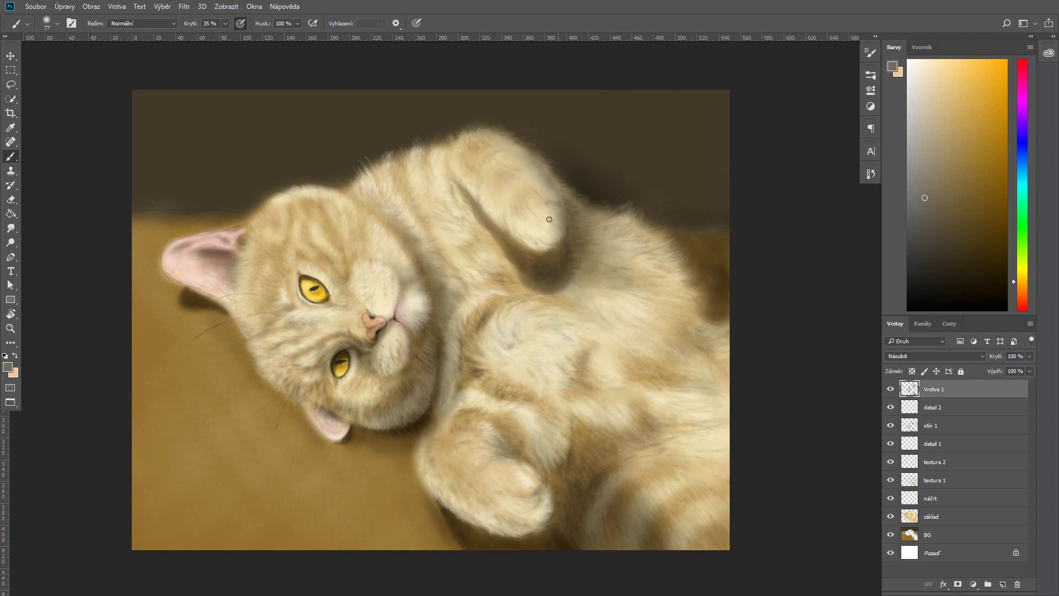
pyautogui.moveTo(551, 219); pyautogui.dragTo(565, 240)
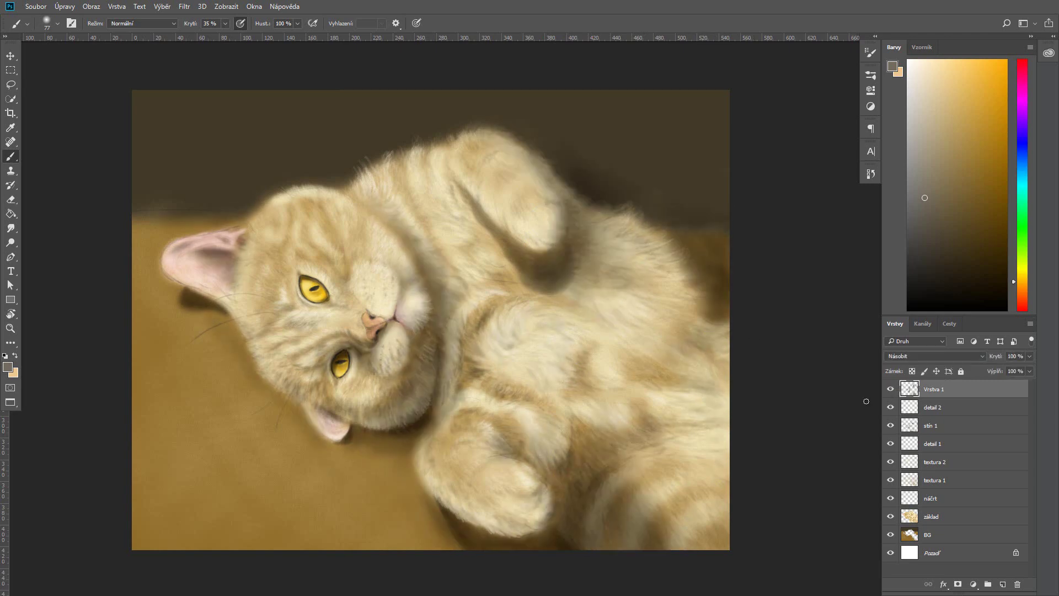
pyautogui.press('r')
pyautogui.moveTo(551, 232); pyautogui.dragTo(485, 296)
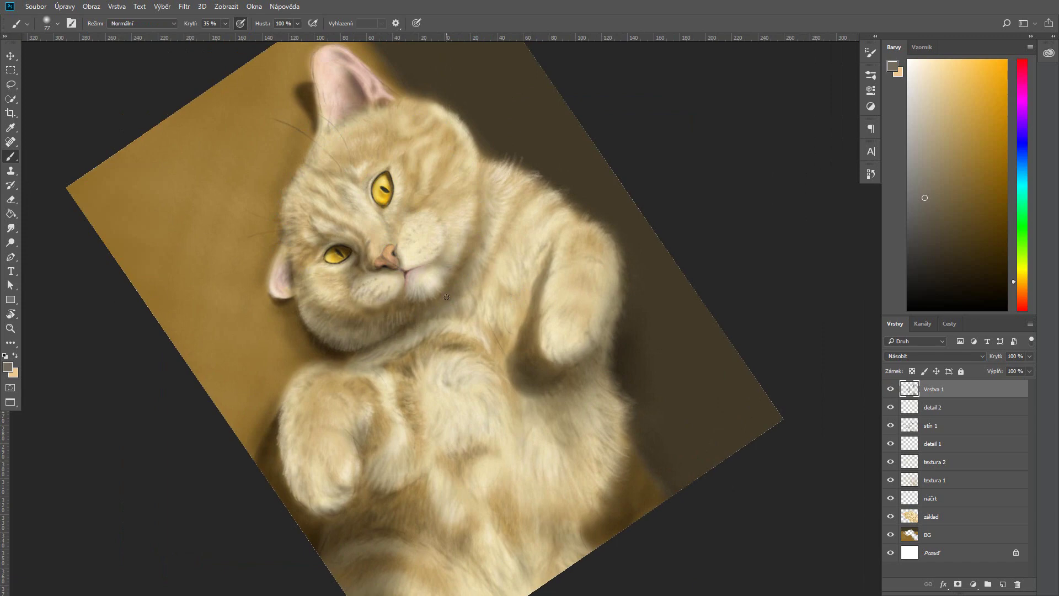
# - Darken the fur crease beside the raised paw and rename the top shadow layer to stín 2
pyautogui.moveTo(478, 286); pyautogui.dragTo(483, 309)
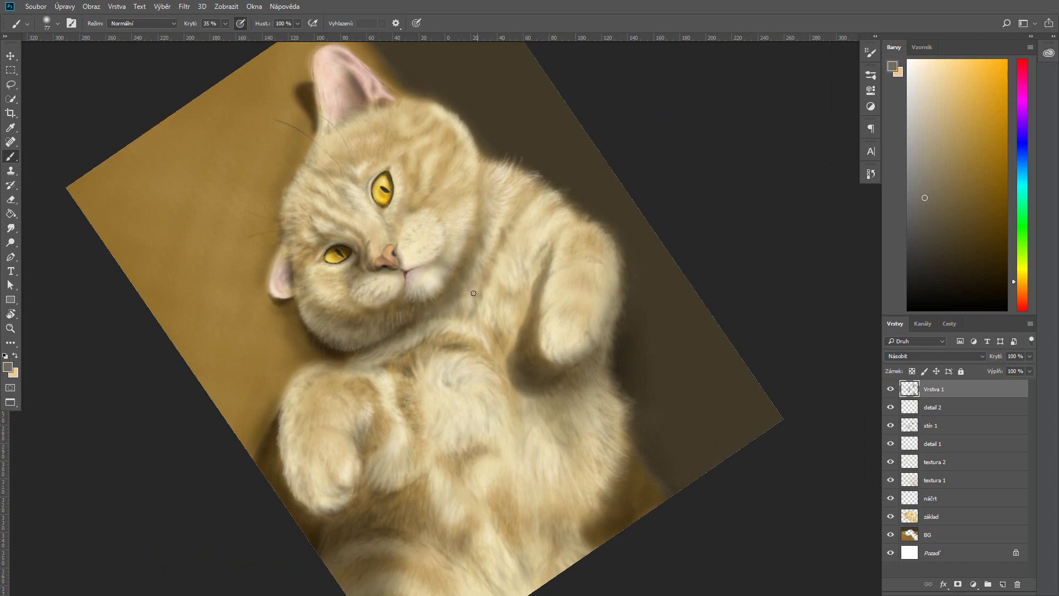
pyautogui.doubleClick(937, 389)
pyautogui.write('stín')
pyautogui.press('Return')
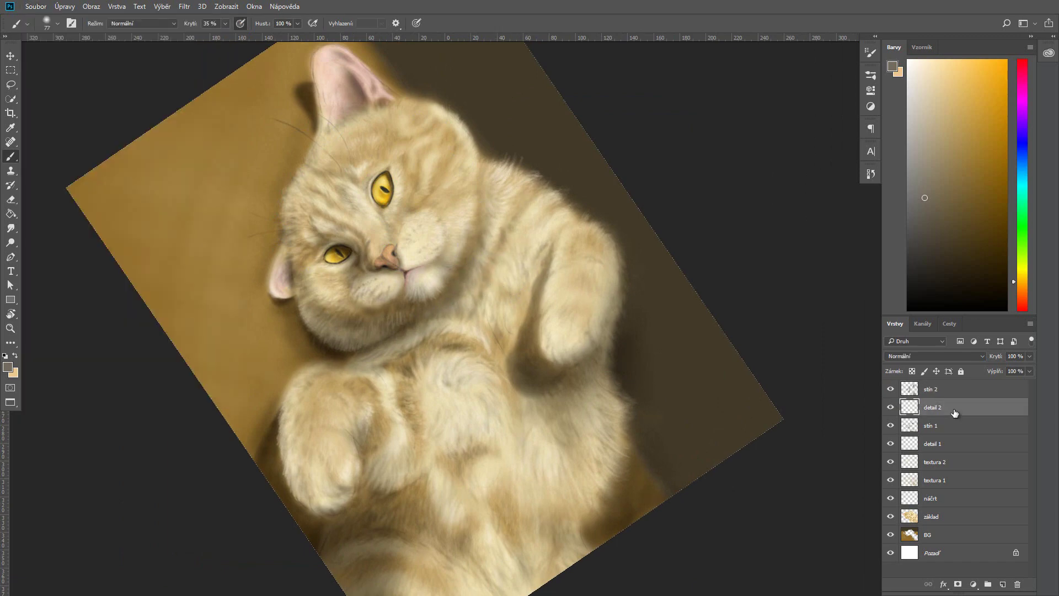
pyautogui.click(1002, 584)
# - Add a new layer for whiskers, sample a pale cream colour and pick a fine whisker brush
pyautogui.press('i')
pyautogui.click(9, 367)
pyautogui.click(746, 319)
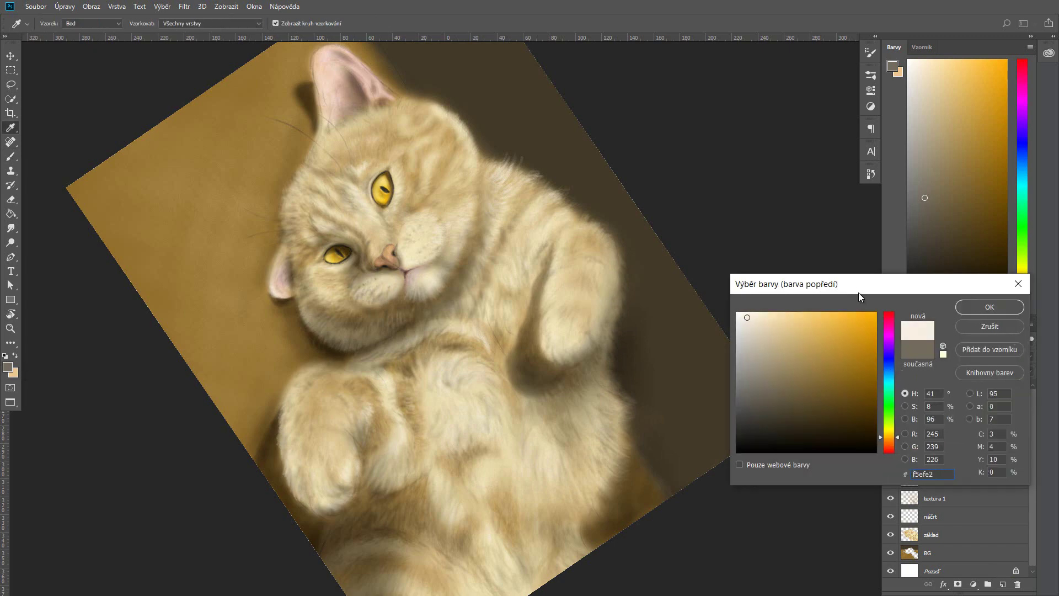
pyautogui.press('Return')
pyautogui.press('b')
pyautogui.click(57, 23)
pyautogui.scroll(-1, 352, 165)
pyautogui.click(71, 157)
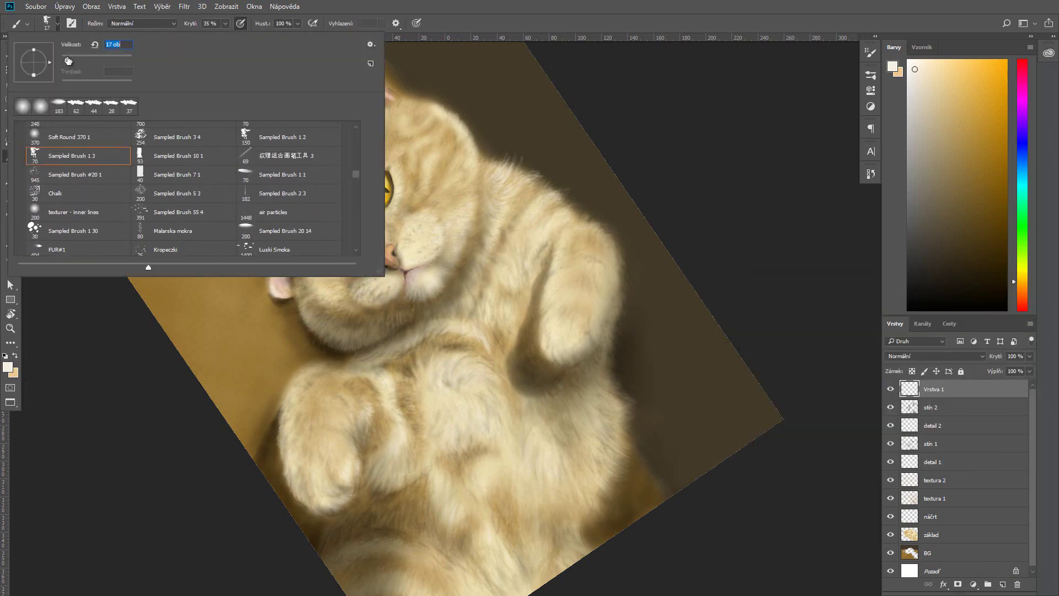
pyautogui.click(421, 288)
pyautogui.hotkey('ctrl', 'z')
# - Paint whiskers below and around the muzzle at 64% opacity, sweeping down-left
pyautogui.moveTo(378, 295)
pyautogui.mouseDown()
pyautogui.moveTo(356, 399)
pyautogui.moveTo(369, 409)
pyautogui.moveTo(407, 381)
pyautogui.moveTo(320, 364)
pyautogui.moveTo(380, 389)
pyautogui.mouseUp()
pyautogui.press('6')
pyautogui.press('4')
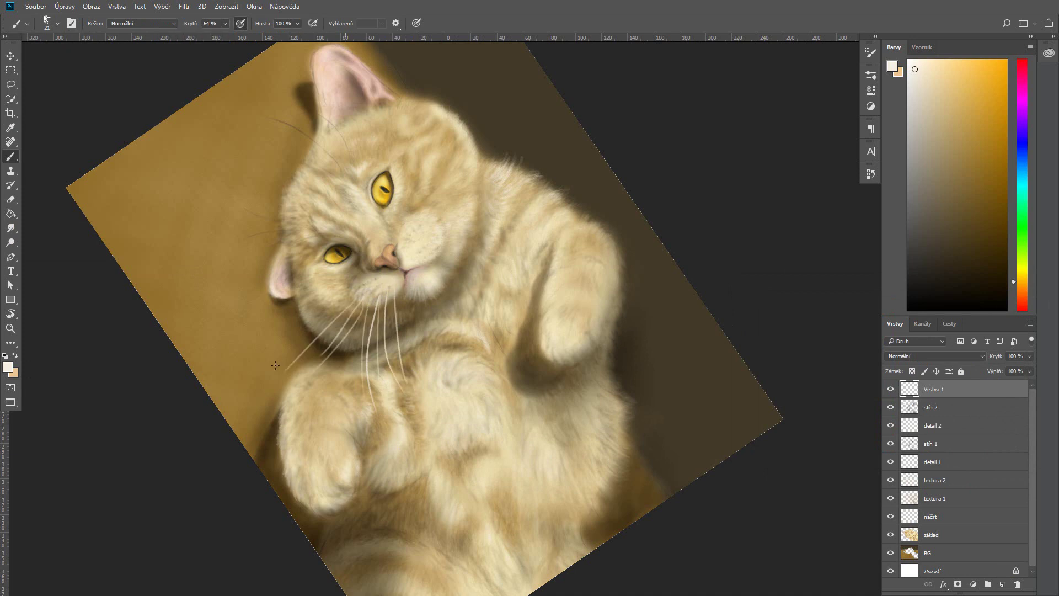
pyautogui.moveTo(402, 293); pyautogui.dragTo(413, 336)
pyautogui.rightClick(372, 286)
pyautogui.moveTo(369, 290)
pyautogui.mouseDown()
pyautogui.moveTo(364, 389)
pyautogui.moveTo(323, 400)
pyautogui.mouseUp()
pyautogui.hotkey('ctrl', 'z')
pyautogui.moveTo(364, 291); pyautogui.dragTo(285, 366)
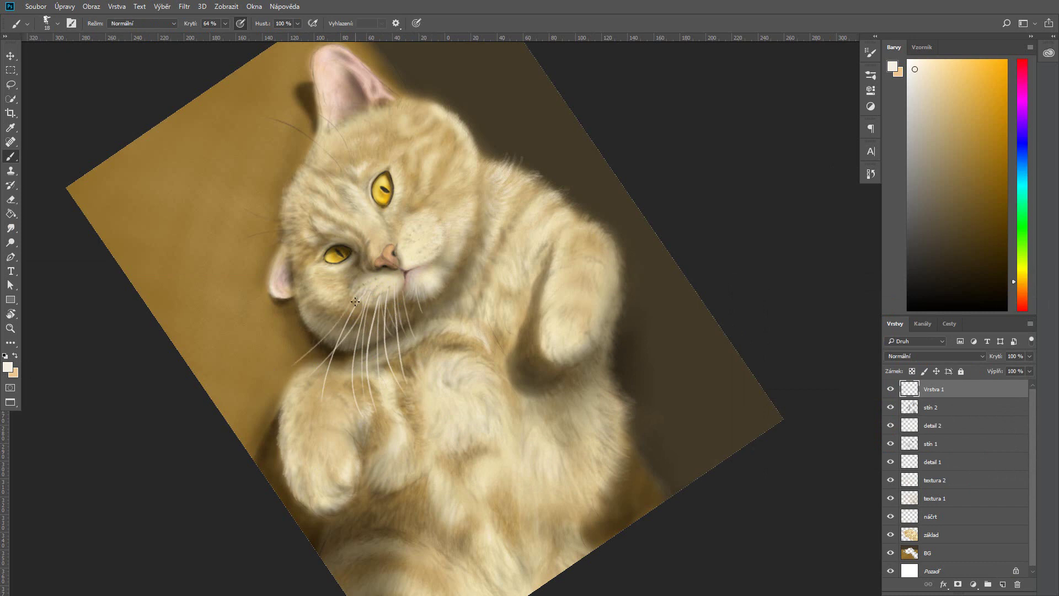
# - Add fainter whiskers at 40% opacity on the left cheek, above the brow, the upper right head and the right cheek
pyautogui.press('4')
pyautogui.moveTo(306, 238); pyautogui.dragTo(242, 229)
pyautogui.moveTo(309, 130)
pyautogui.mouseDown()
pyautogui.moveTo(353, 164)
pyautogui.moveTo(347, 130)
pyautogui.mouseUp()
pyautogui.moveTo(496, 159); pyautogui.dragTo(536, 118)
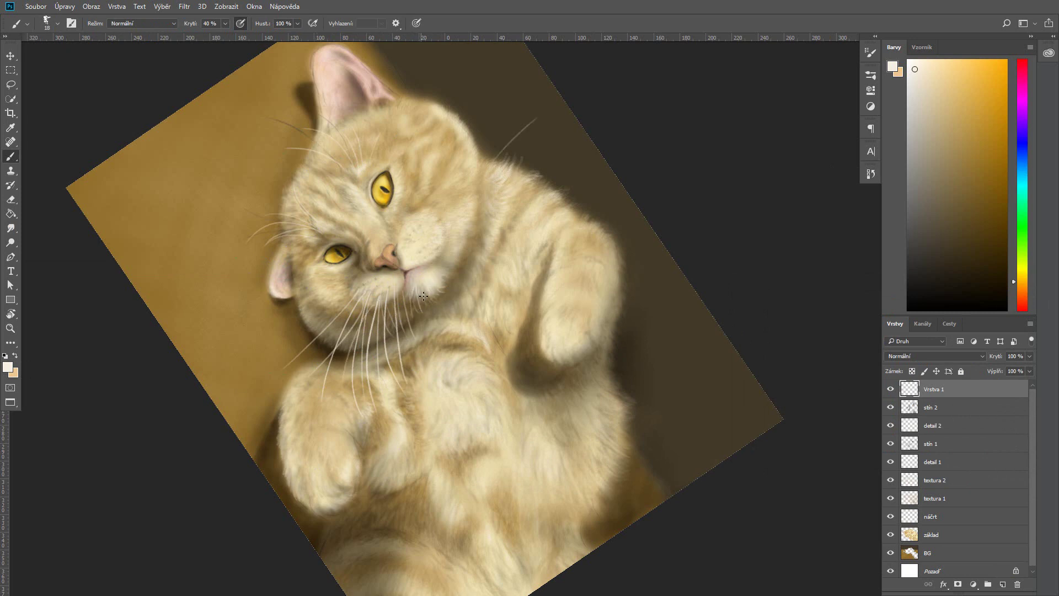
pyautogui.moveTo(420, 237)
pyautogui.mouseDown()
pyautogui.moveTo(493, 222)
pyautogui.moveTo(491, 236)
pyautogui.moveTo(500, 212)
pyautogui.mouseUp()
pyautogui.moveTo(225, 23); pyautogui.dragTo(255, 61)
pyautogui.moveTo(427, 221); pyautogui.dragTo(484, 185)
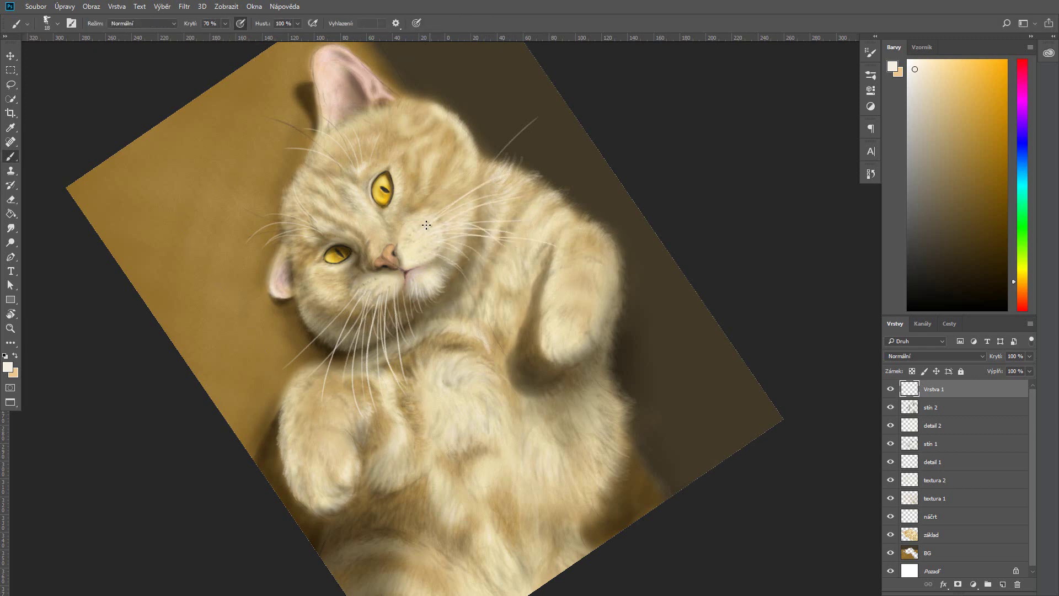
pyautogui.press('5')
pyautogui.press('5')
# - Sample a whiter, slightly warm cream colour and set brush opacity to 100%
pyautogui.click(10, 366)
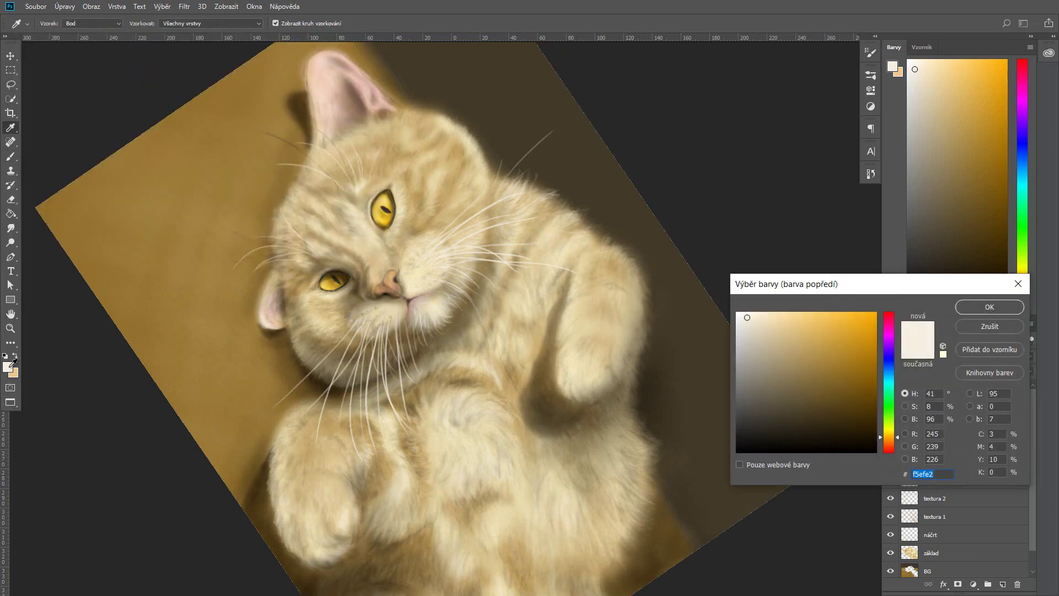
pyautogui.click(418, 308)
pyautogui.press('Return')
pyautogui.click(978, 307)
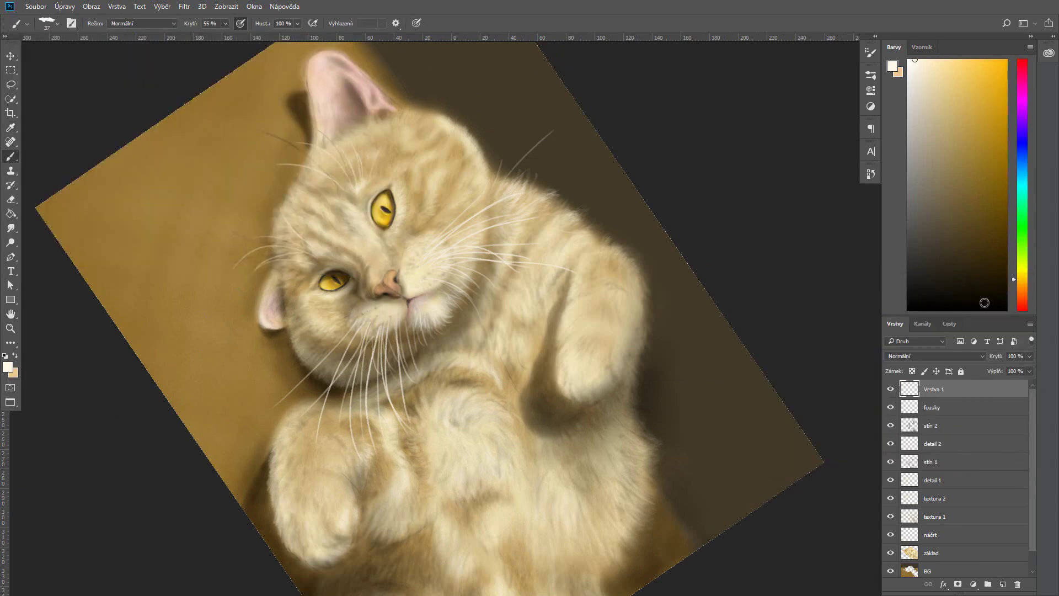
pyautogui.press('0')
pyautogui.click(428, 305)
pyautogui.press('Return')
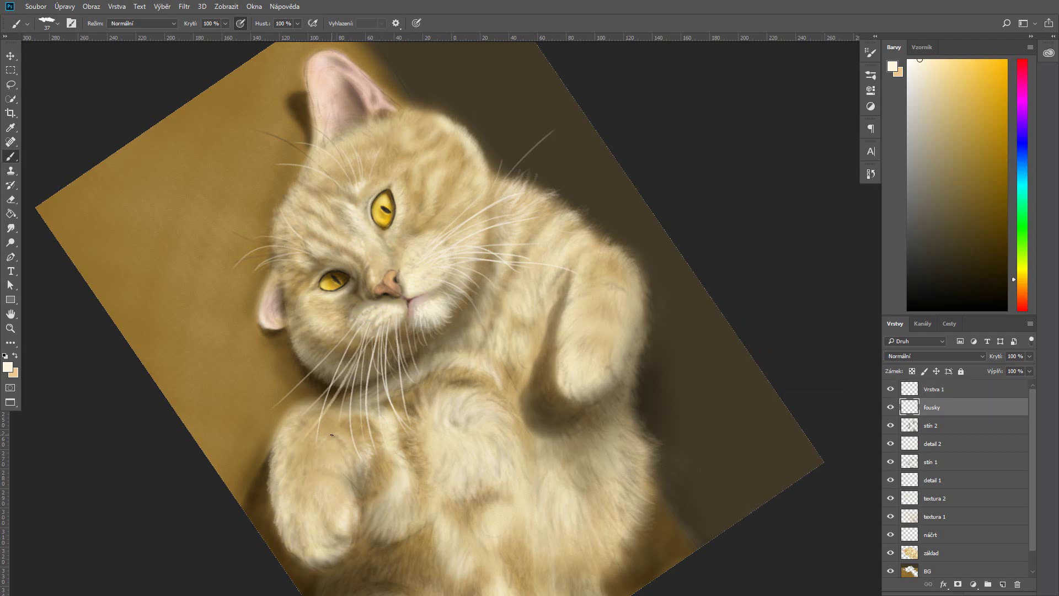
# - Brush light strokes along the inner and left edges of the lower paws, resizing the brush from 25 to 18
pyautogui.moveTo(358, 517); pyautogui.dragTo(356, 504)
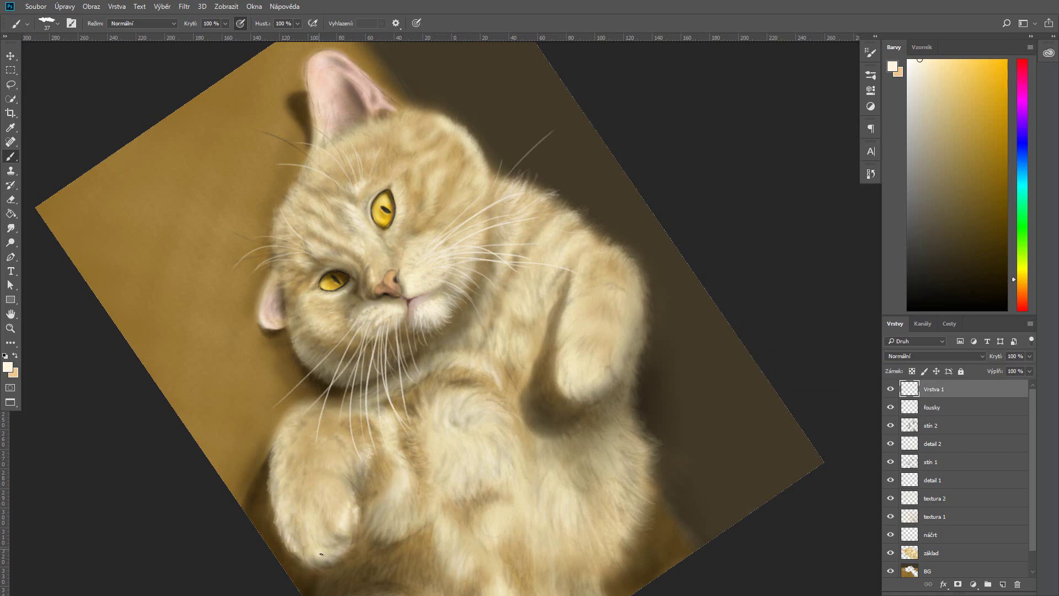
pyautogui.press('Return')
pyautogui.moveTo(380, 534); pyautogui.dragTo(398, 502)
pyautogui.moveTo(276, 486); pyautogui.dragTo(279, 527)
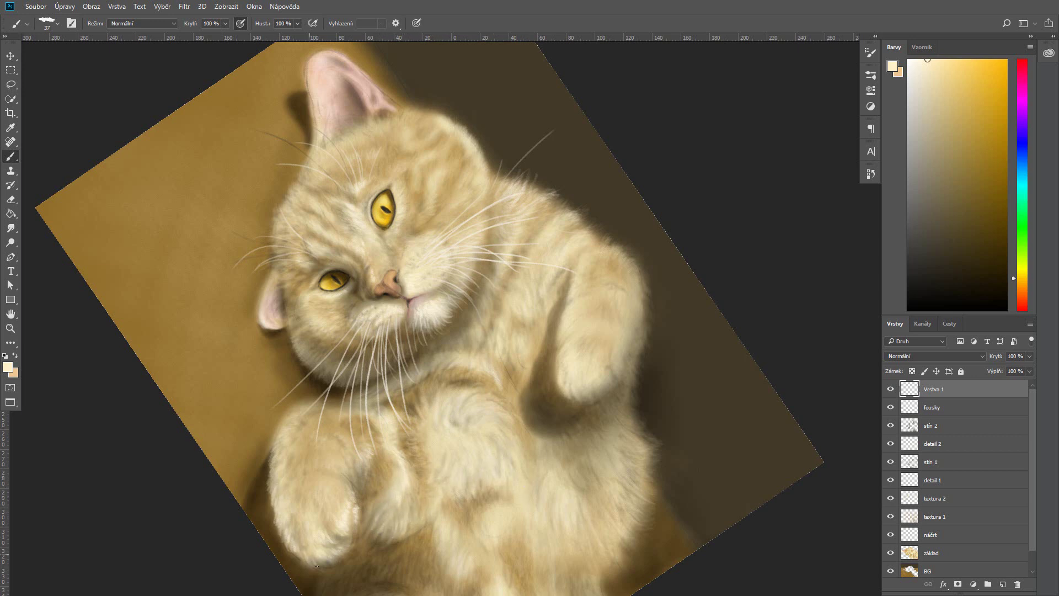
pyautogui.rightClick(293, 460)
pyautogui.click(335, 405)
pyautogui.rightClick(330, 233)
pyautogui.click(288, 206)
pyautogui.keyDown('alt'); pyautogui.click(364, 126); pyautogui.keyUp('alt')
# - Pick a new cream colour and a 55 px fur brush at 84% opacity
pyautogui.click(892, 66)
pyautogui.click(757, 309)
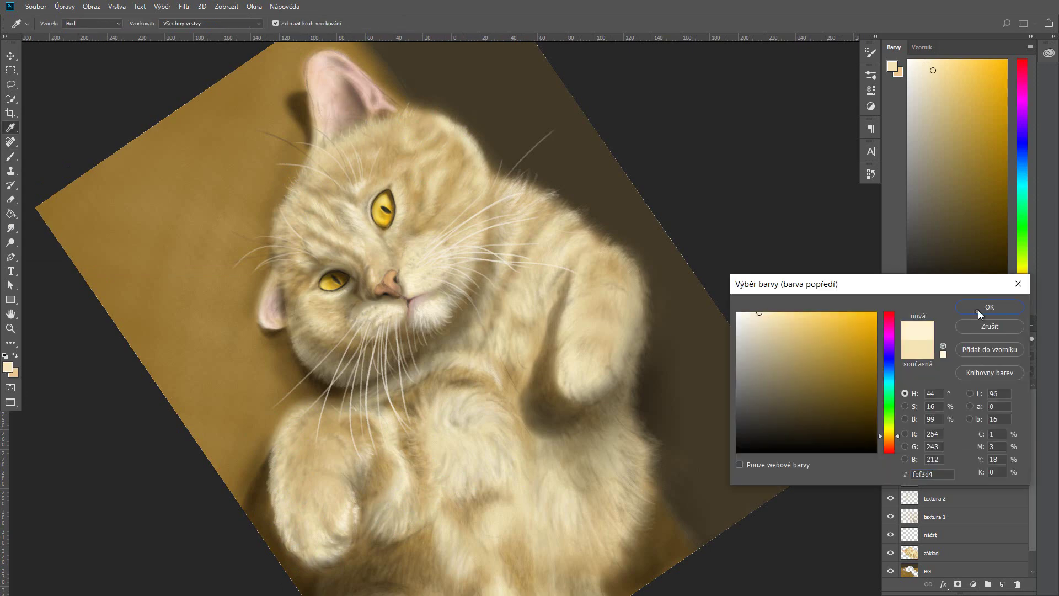
pyautogui.click(987, 300)
pyautogui.rightClick(358, 83)
pyautogui.click(155, 165)
pyautogui.press('8')
pyautogui.press('4')
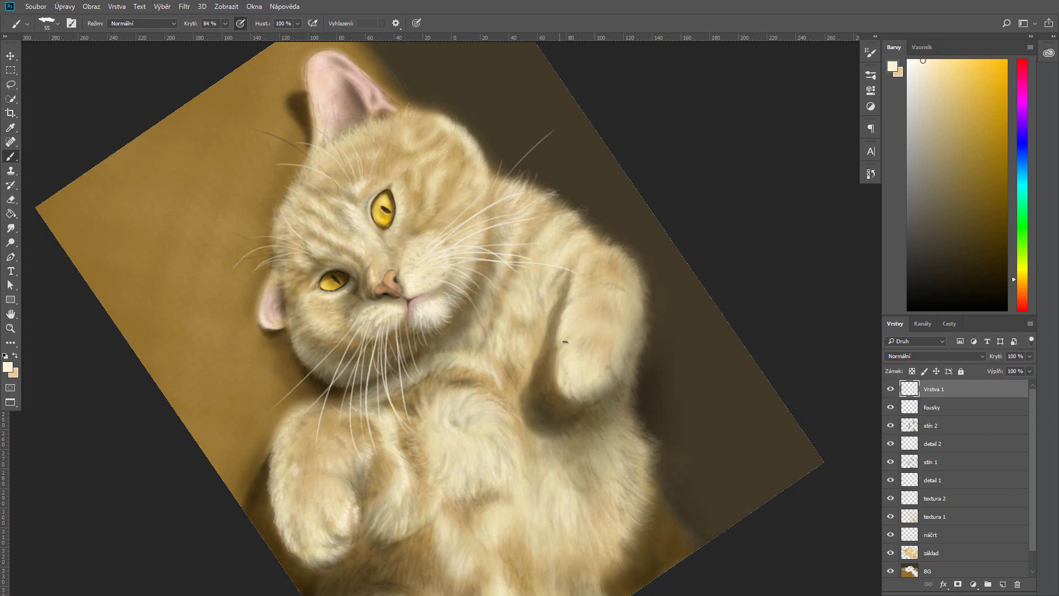
# - Highlight the raised paw's right edge, then switch to near-white cream with a 44 px brush
pyautogui.moveTo(643, 279); pyautogui.dragTo(641, 327)
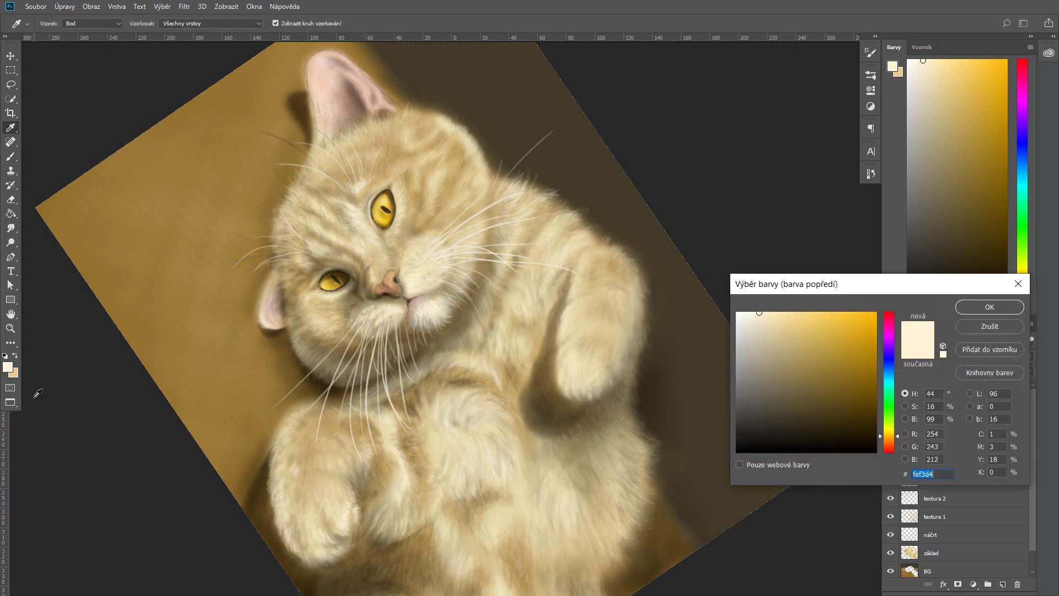
pyautogui.click(633, 320)
pyautogui.press('Return')
pyautogui.rightClick(614, 475)
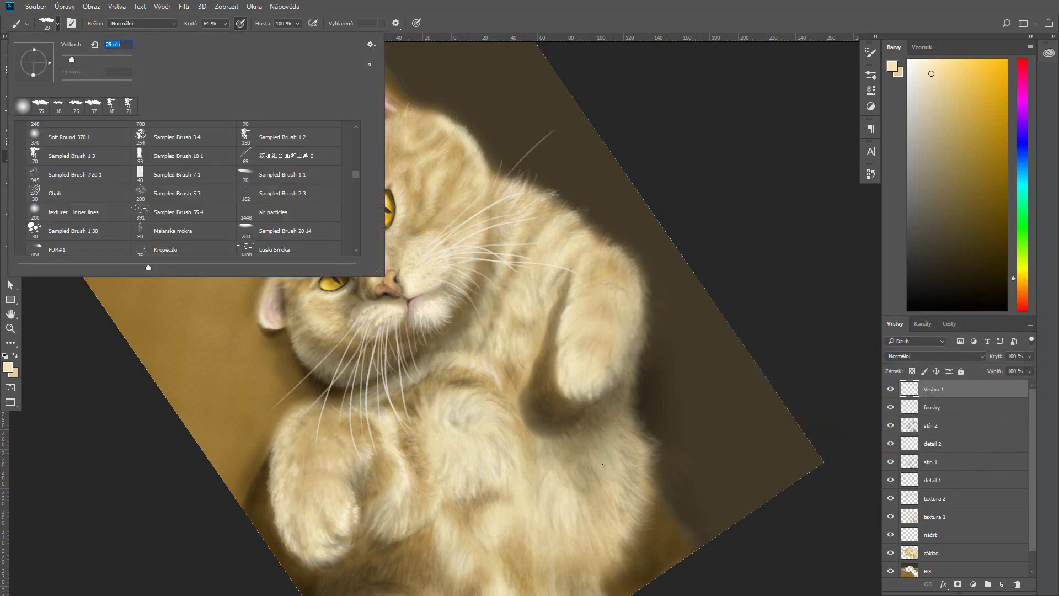
pyautogui.click(747, 307)
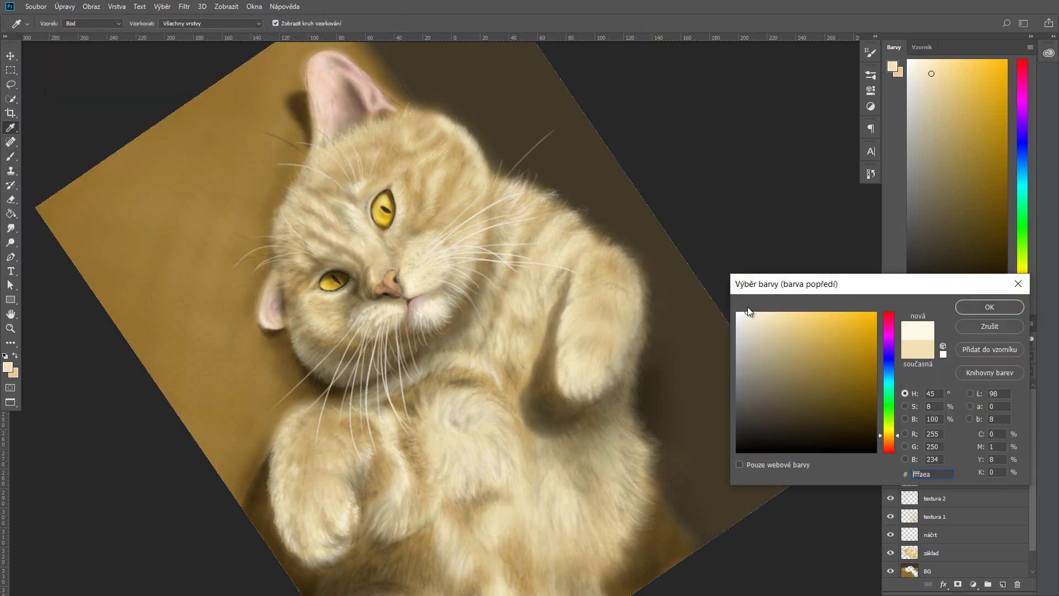
pyautogui.press('Return')
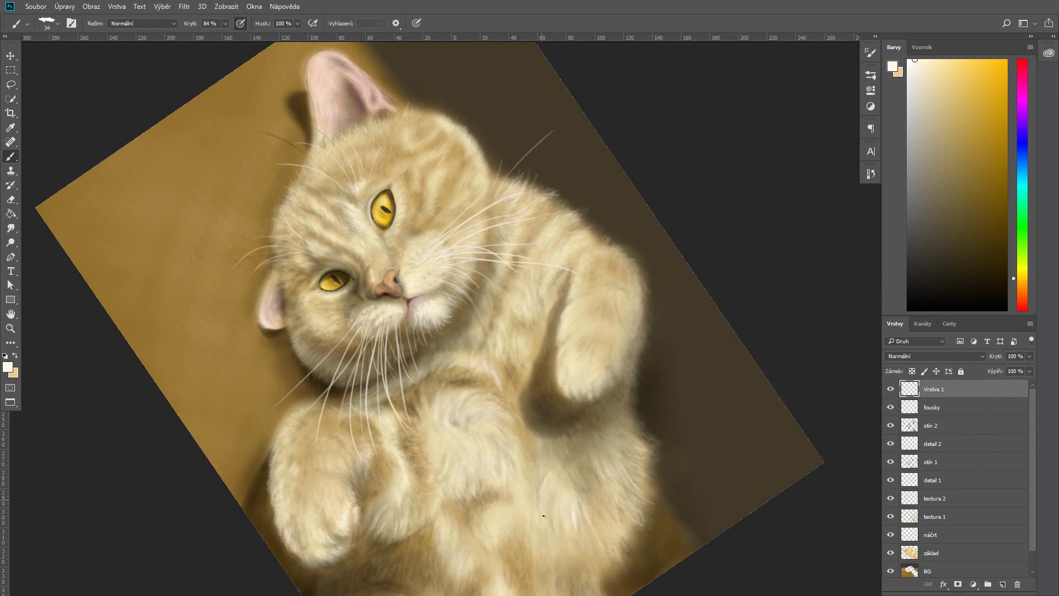
pyautogui.press(']')
pyautogui.click(871, 174)
# - Paint light fur along the top of the raised paw and several light strands on the chest
pyautogui.moveTo(577, 275)
pyautogui.mouseDown()
pyautogui.moveTo(587, 255)
pyautogui.moveTo(603, 292)
pyautogui.moveTo(578, 305)
pyautogui.mouseUp()
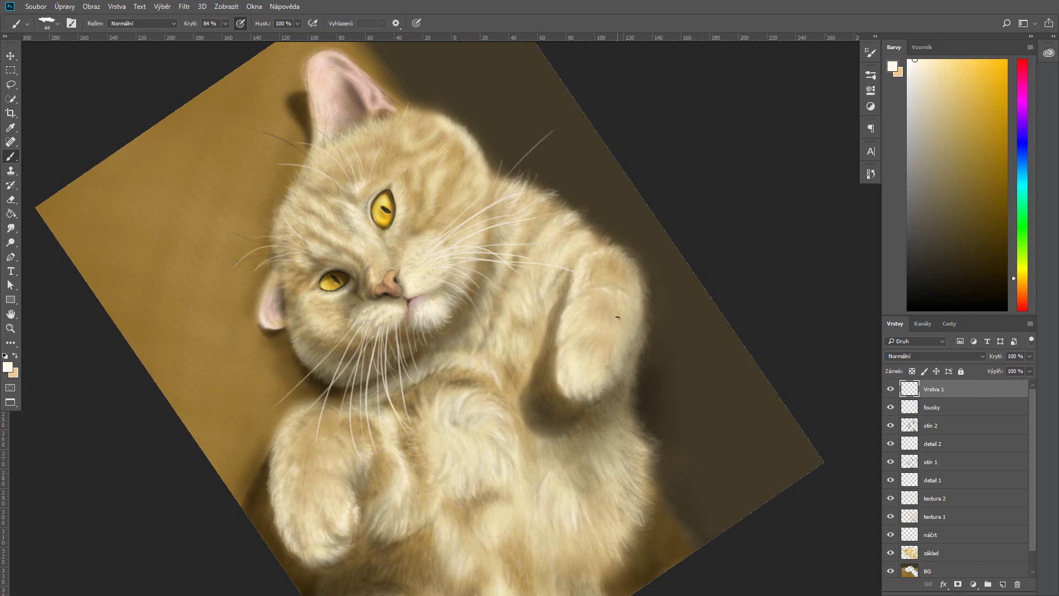
pyautogui.hotkey('ctrl', 'z')
pyautogui.hotkey('ctrl', 'z')
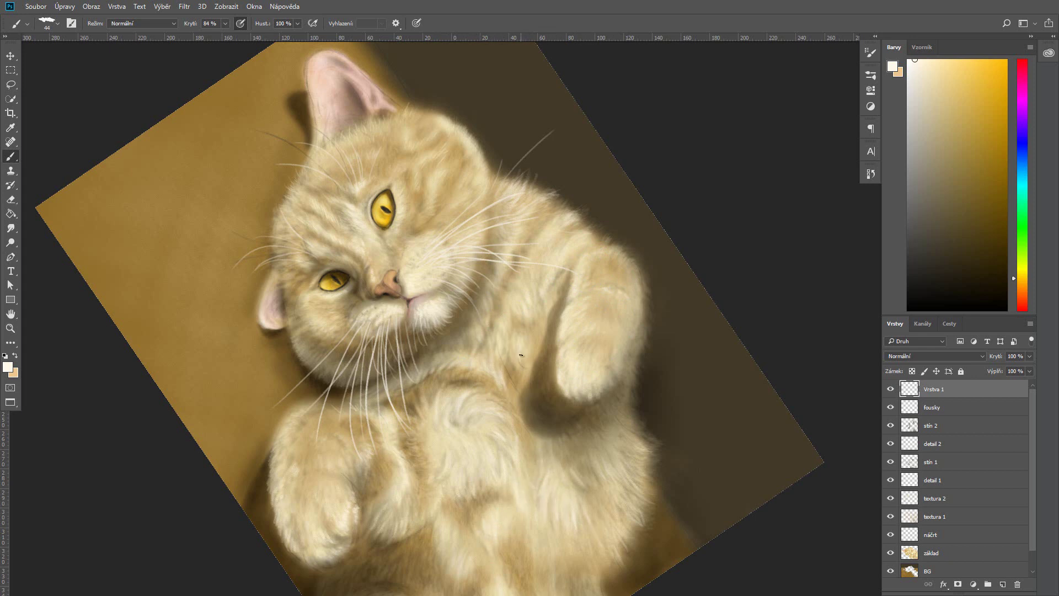
pyautogui.moveTo(511, 388); pyautogui.dragTo(514, 406)
pyautogui.moveTo(513, 346); pyautogui.dragTo(509, 381)
pyautogui.moveTo(497, 270); pyautogui.dragTo(503, 286)
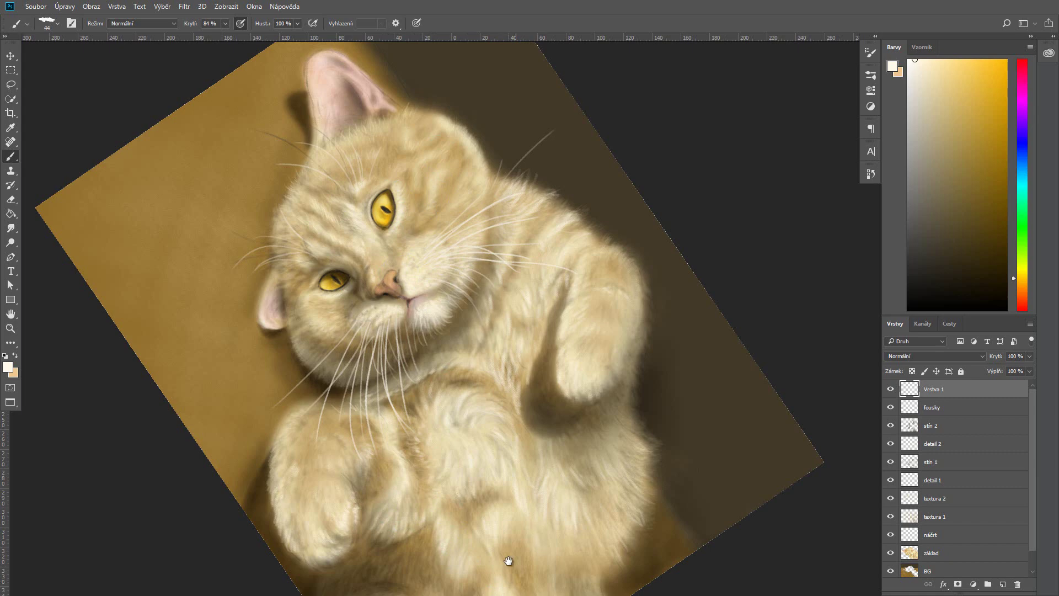
# - Paint light fur strands and a soft patch across the belly, adding a tan stroke on the lower belly
pyautogui.moveTo(506, 561); pyautogui.dragTo(541, 434)
pyautogui.moveTo(593, 486); pyautogui.dragTo(612, 445)
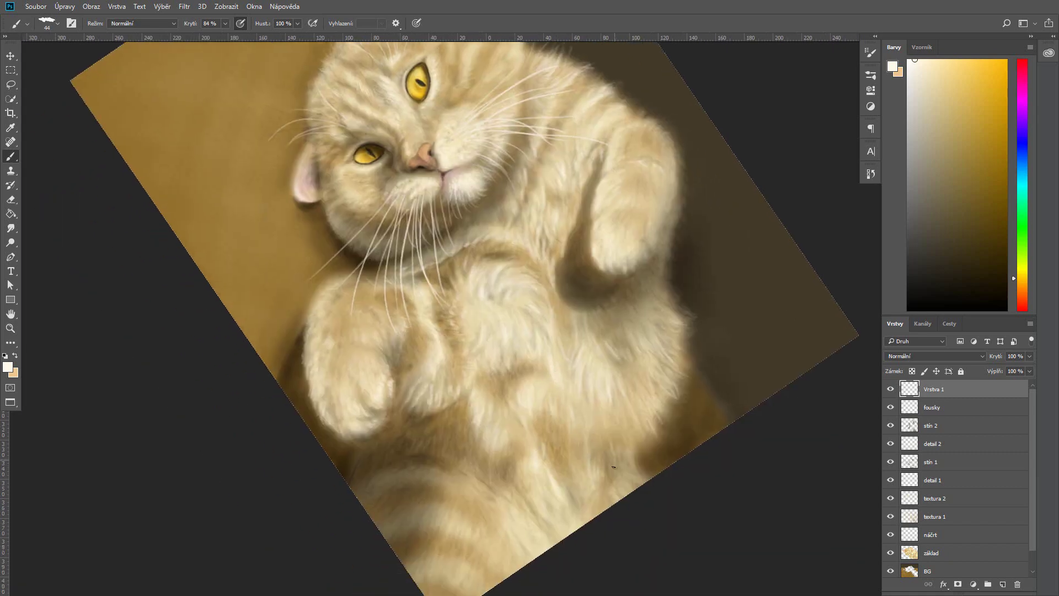
pyautogui.moveTo(635, 480); pyautogui.dragTo(622, 434)
pyautogui.moveTo(457, 522); pyautogui.dragTo(463, 540)
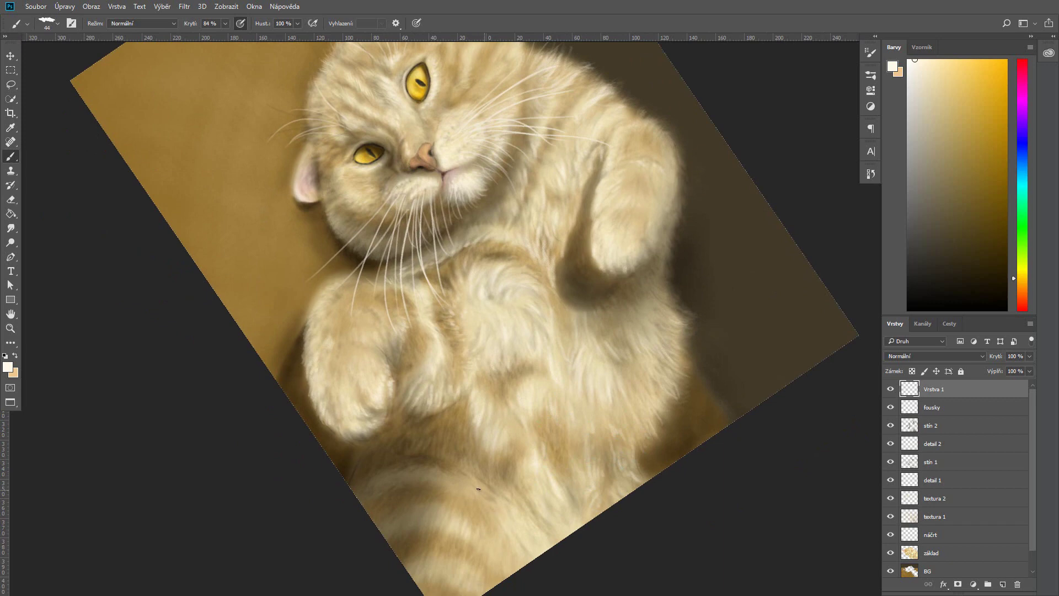
pyautogui.moveTo(478, 488); pyautogui.dragTo(507, 517)
pyautogui.click(529, 458)
pyautogui.press('Return')
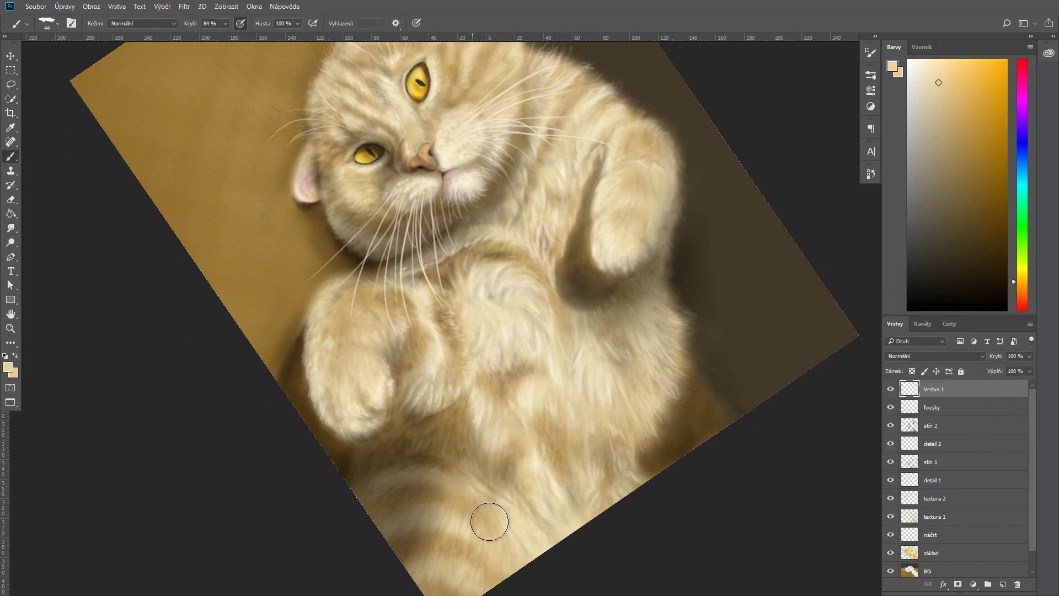
pyautogui.moveTo(434, 482); pyautogui.dragTo(469, 497)
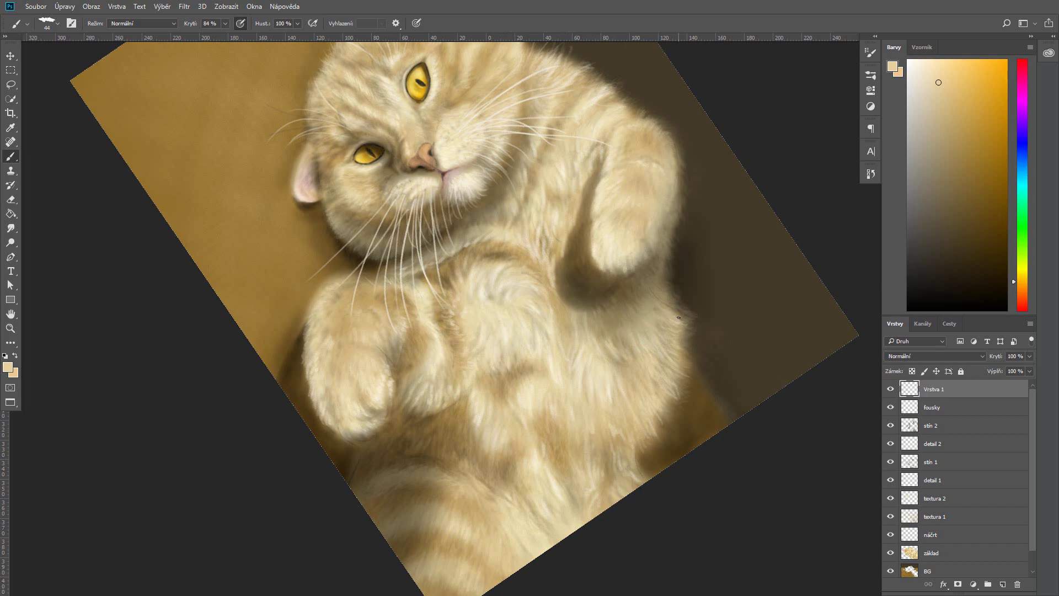
# - Rotate the canvas view and switch to a near-white cream with a 28 px brush
pyautogui.click(780, 315)
pyautogui.press('Return')
pyautogui.press('r')
pyautogui.moveTo(557, 348); pyautogui.dragTo(709, 375)
pyautogui.click(11, 157)
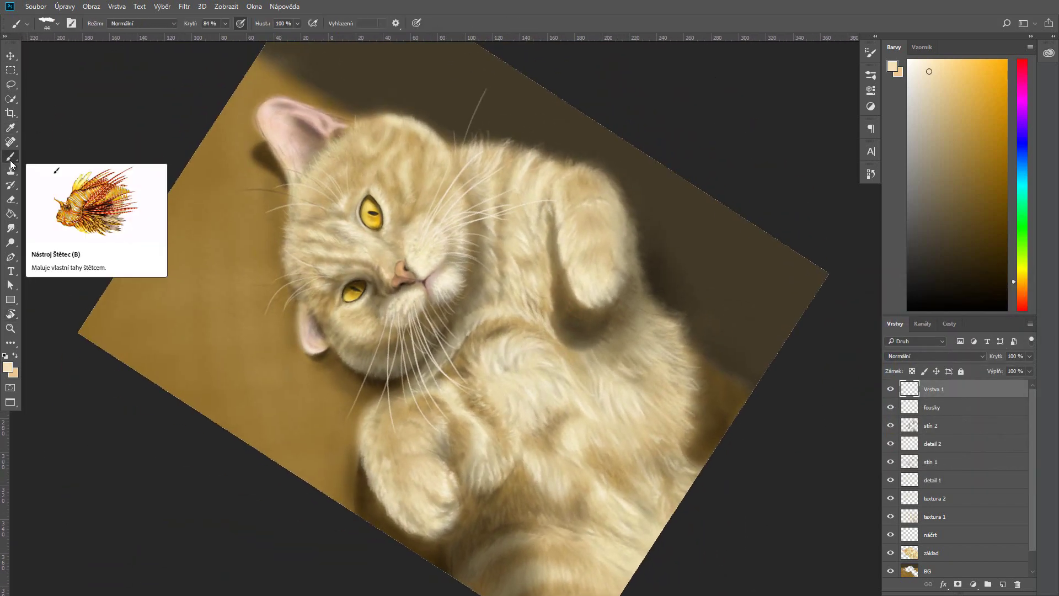
pyautogui.keyDown('alt'); pyautogui.click(318, 121); pyautogui.keyUp('alt')
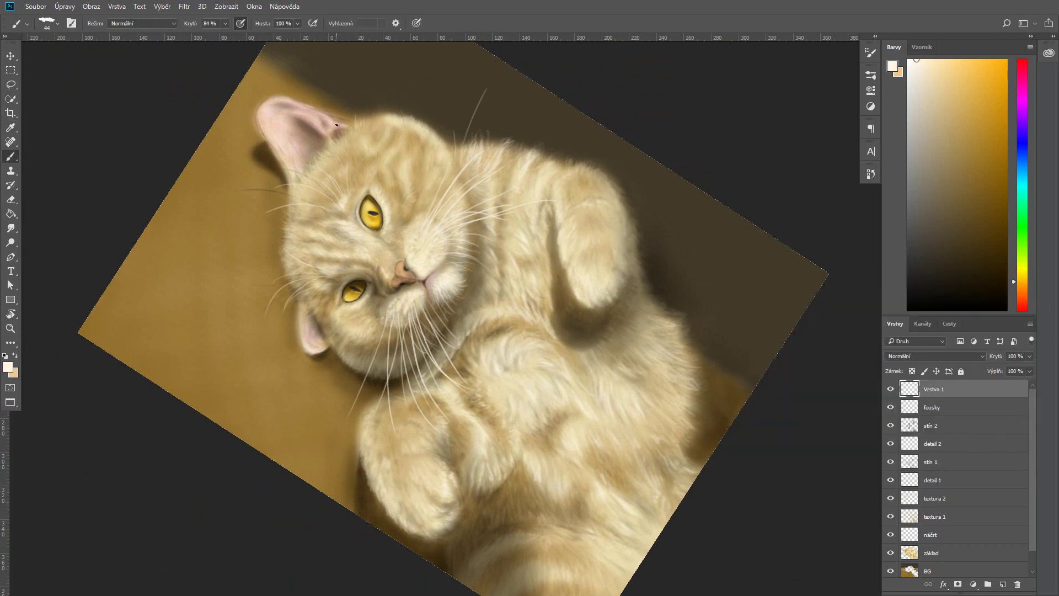
pyautogui.press('[')
pyautogui.press('[')
# - Highlight the ear's left rim and paint short fur strands at the ear base with a 23 px brush
pyautogui.moveTo(258, 127); pyautogui.dragTo(271, 102)
pyautogui.click(57, 24)
pyautogui.moveTo(66, 46); pyautogui.dragTo(60, 45)
pyautogui.press('Return')
pyautogui.moveTo(341, 123); pyautogui.dragTo(338, 113)
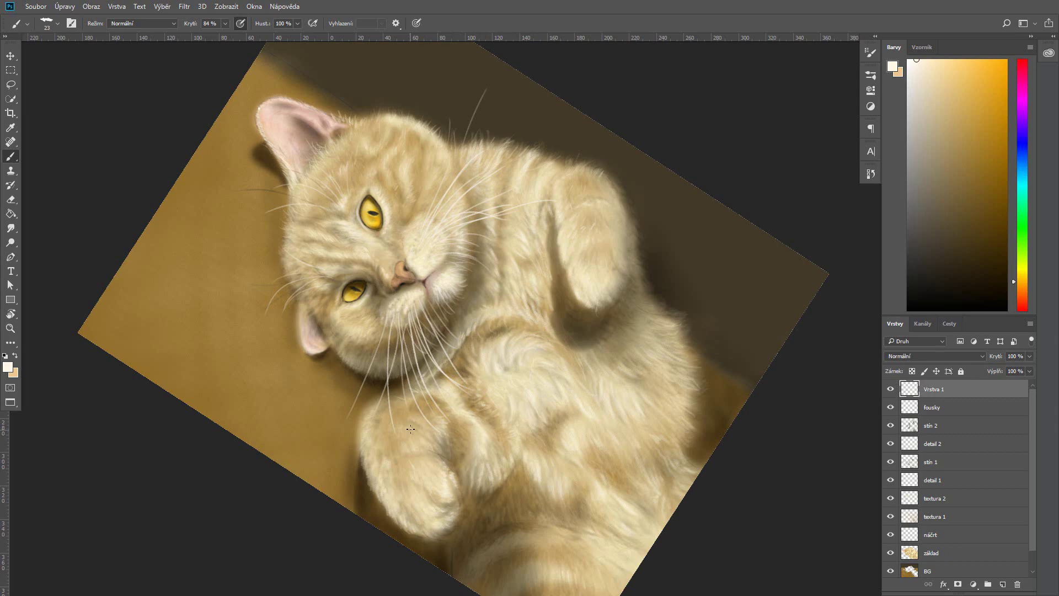
# - Sample a tan colour from the painting and pick a larger soft brush tip
pyautogui.keyDown('alt'); pyautogui.click(684, 449); pyautogui.keyUp('alt')
pyautogui.click(52, 23)
pyautogui.click(359, 213)
pyautogui.click(680, 429)
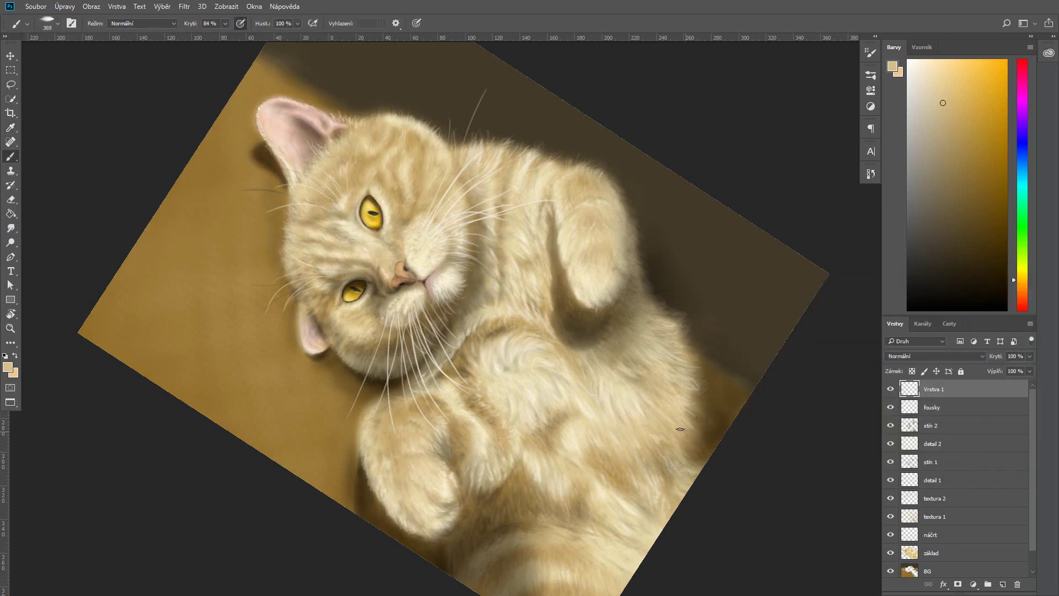
# - Rotate and reset the canvas view, sample light cream fur, and choose the Hair Brush
pyautogui.press('r')
pyautogui.moveTo(696, 408); pyautogui.dragTo(792, 289)
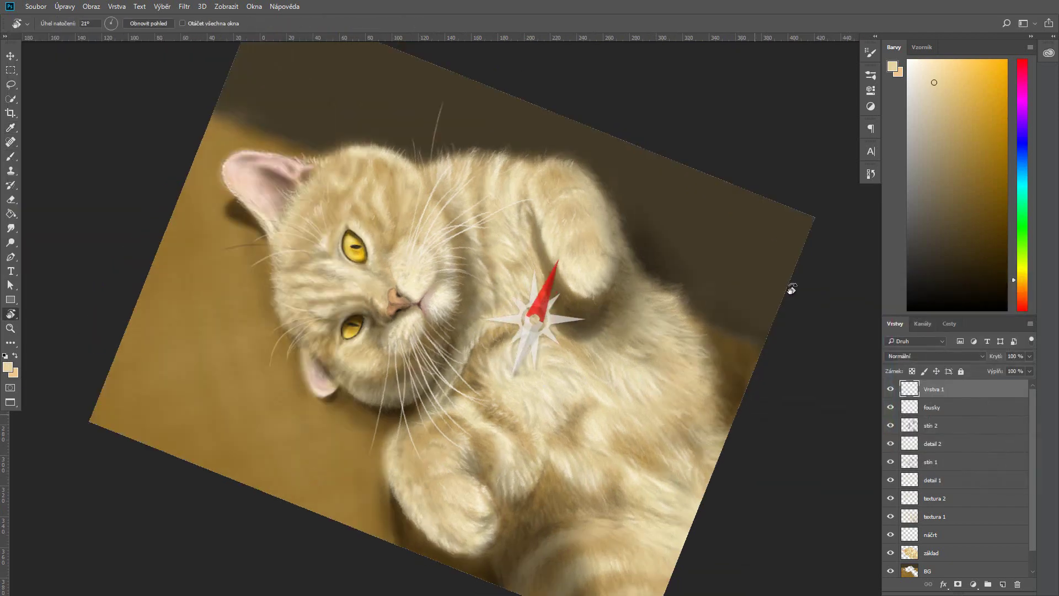
pyautogui.press('Escape')
pyautogui.keyDown('alt'); pyautogui.click(700, 440); pyautogui.keyUp('alt')
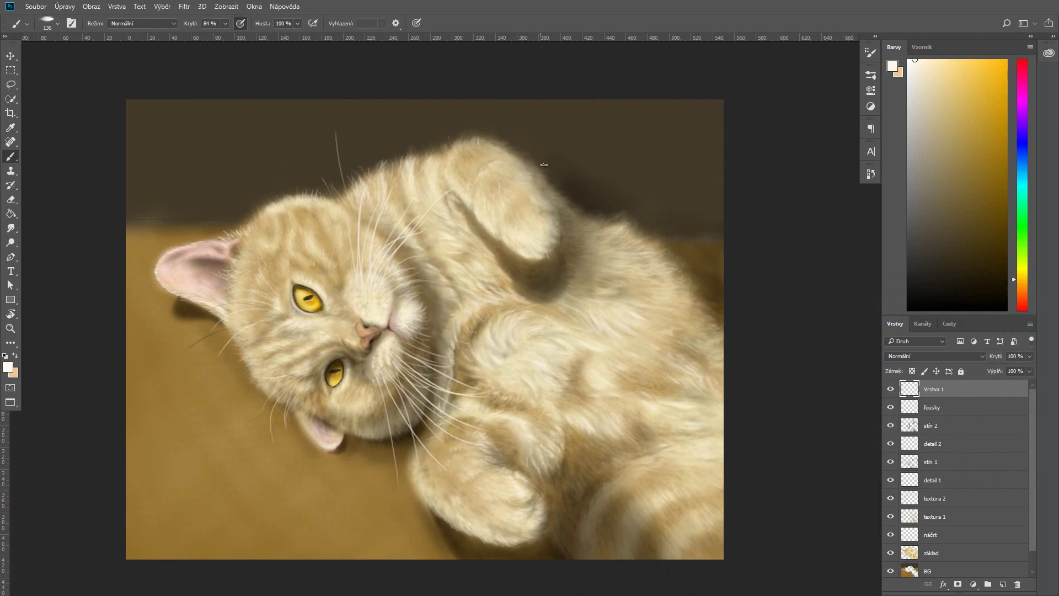
pyautogui.click(58, 23)
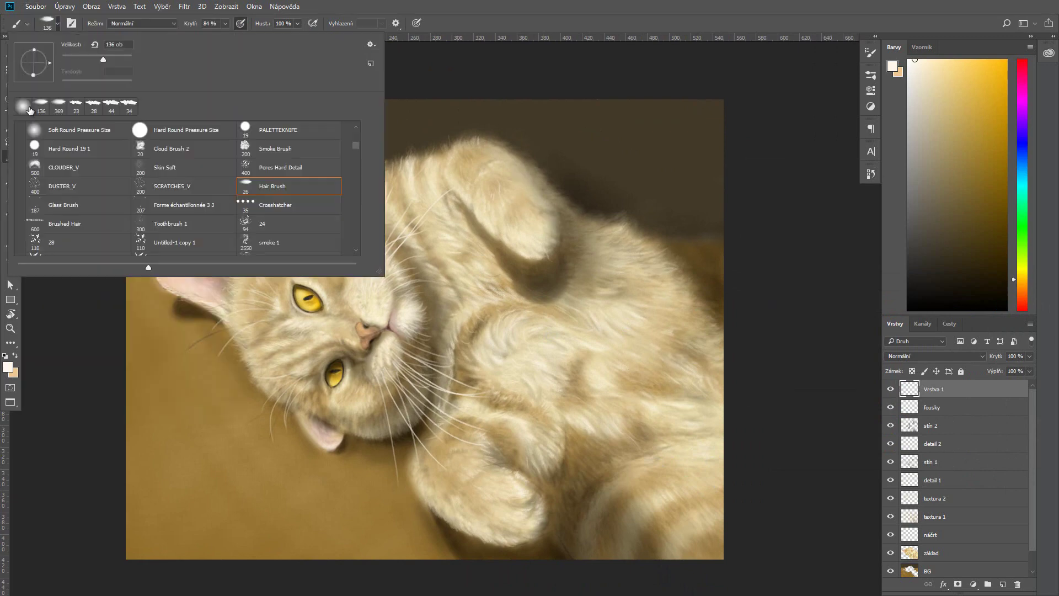
pyautogui.doubleClick(276, 186)
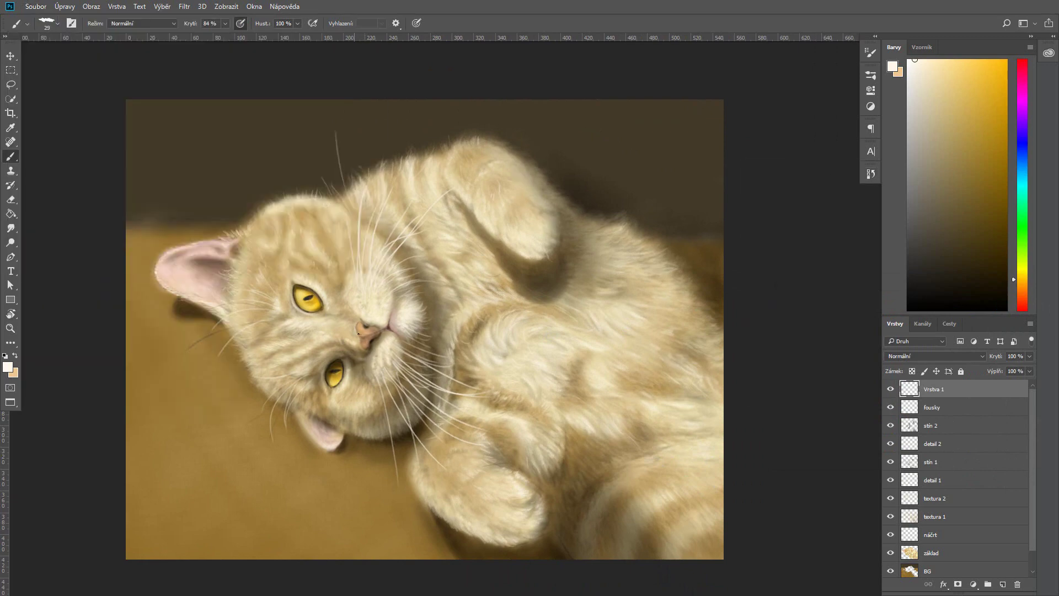
# - Review the stroke history and set a sampled cream fur colour as foreground
pyautogui.click(871, 173)
pyautogui.click(367, 326)
pyautogui.click(870, 174)
pyautogui.click(58, 23)
pyautogui.click(7, 366)
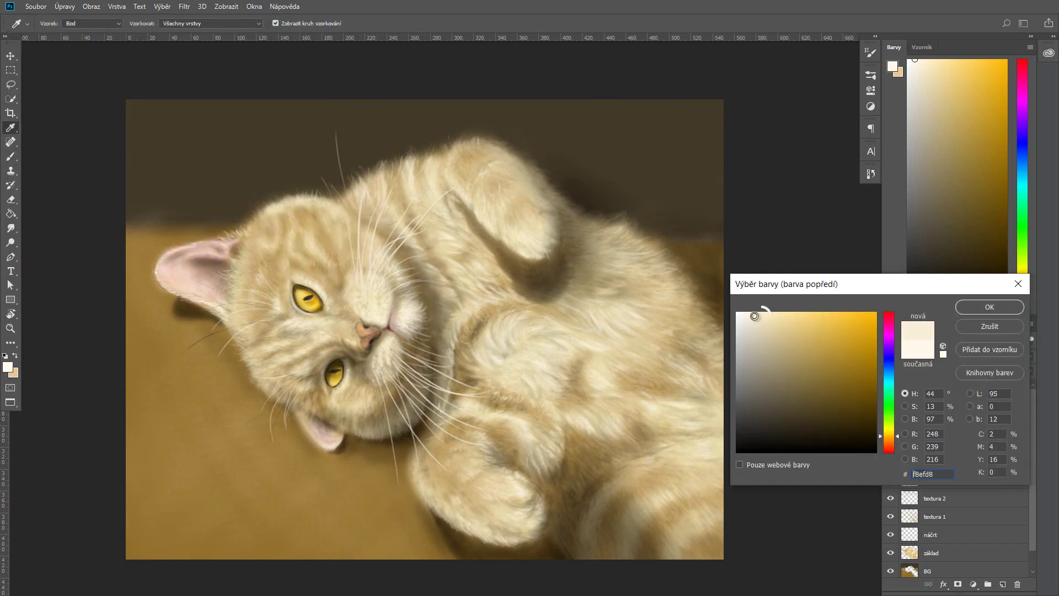
pyautogui.click(988, 305)
# - Zoom in on the face and back out, recheck history, then add layer Vrstva 2 on top
pyautogui.hotkey('ctrl', '+')
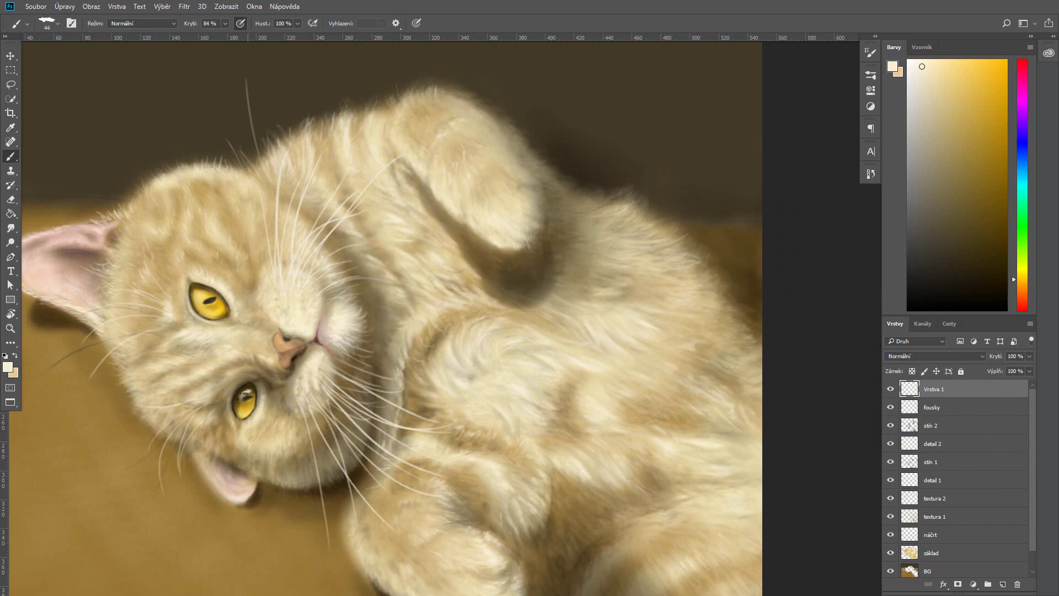
pyautogui.hotkey('ctrl', '-')
pyautogui.click(870, 174)
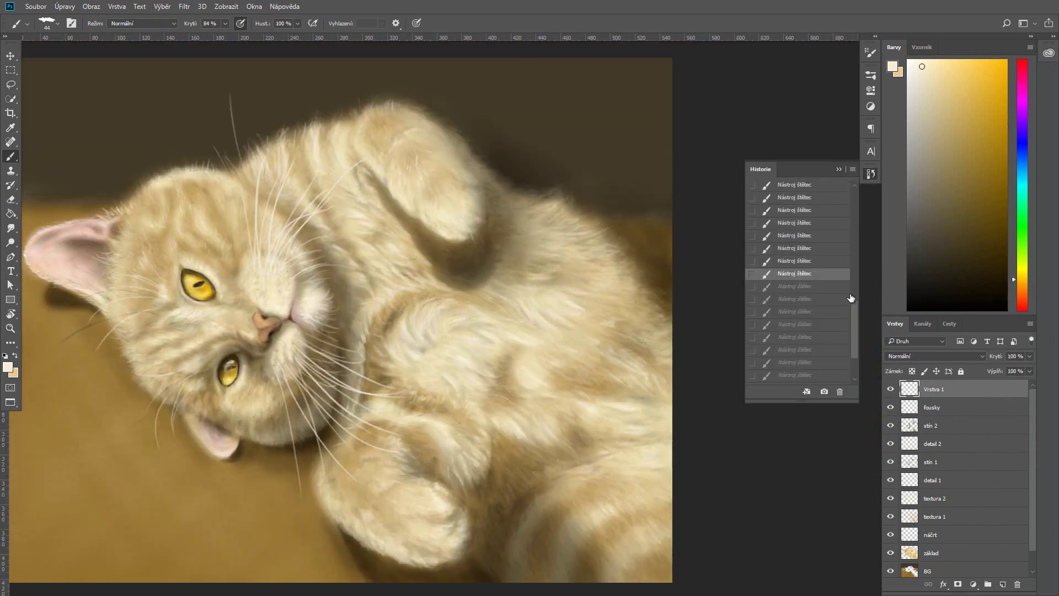
pyautogui.click(196, 280)
pyautogui.click(870, 174)
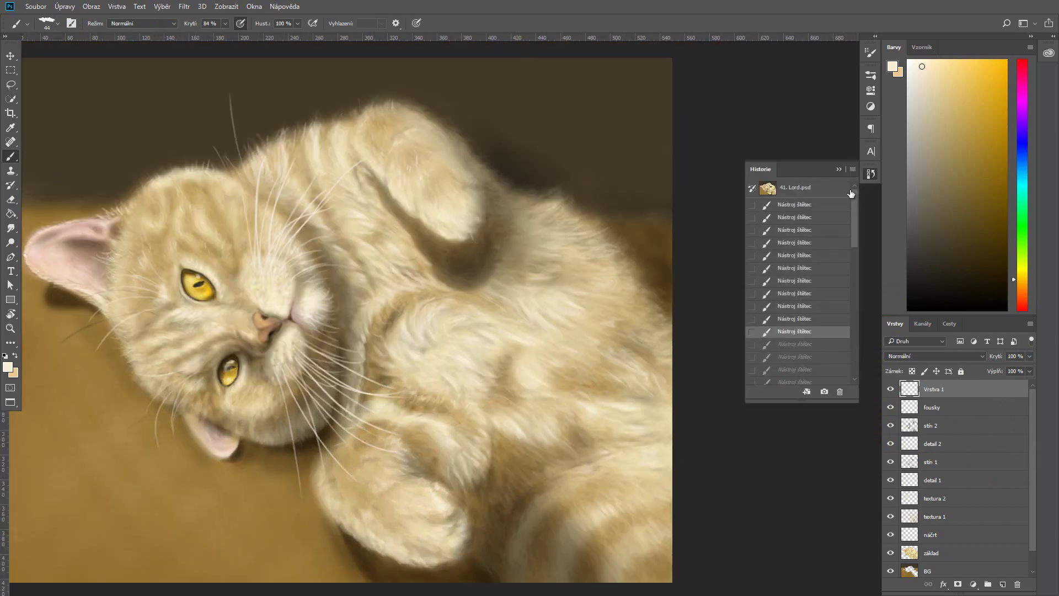
pyautogui.click(1002, 584)
pyautogui.click(57, 23)
# - Choose a sampled brush tip and undo the latest stroke
pyautogui.rightClick(194, 274)
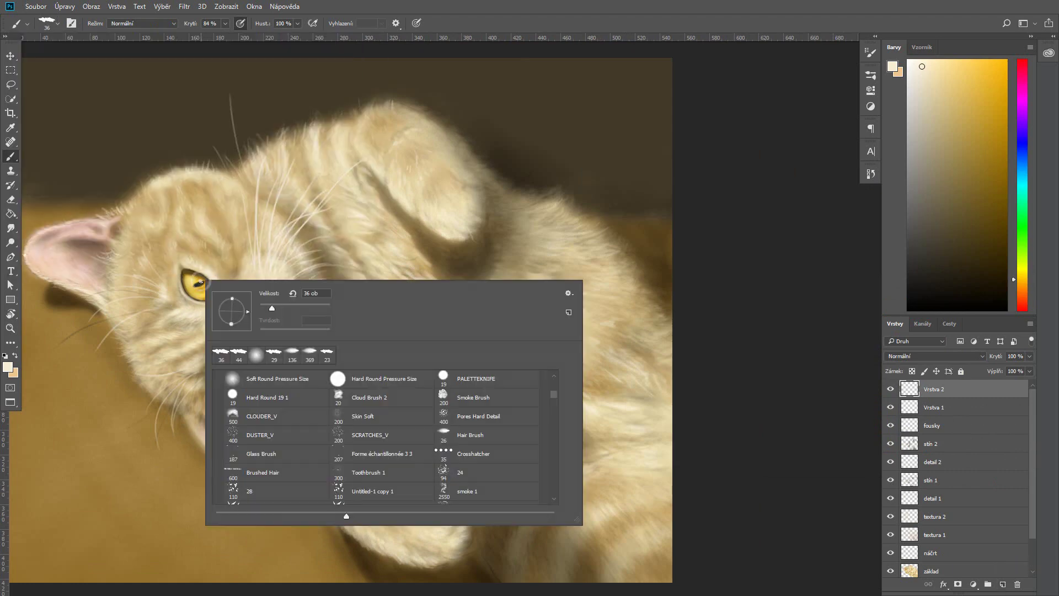
pyautogui.click(194, 273)
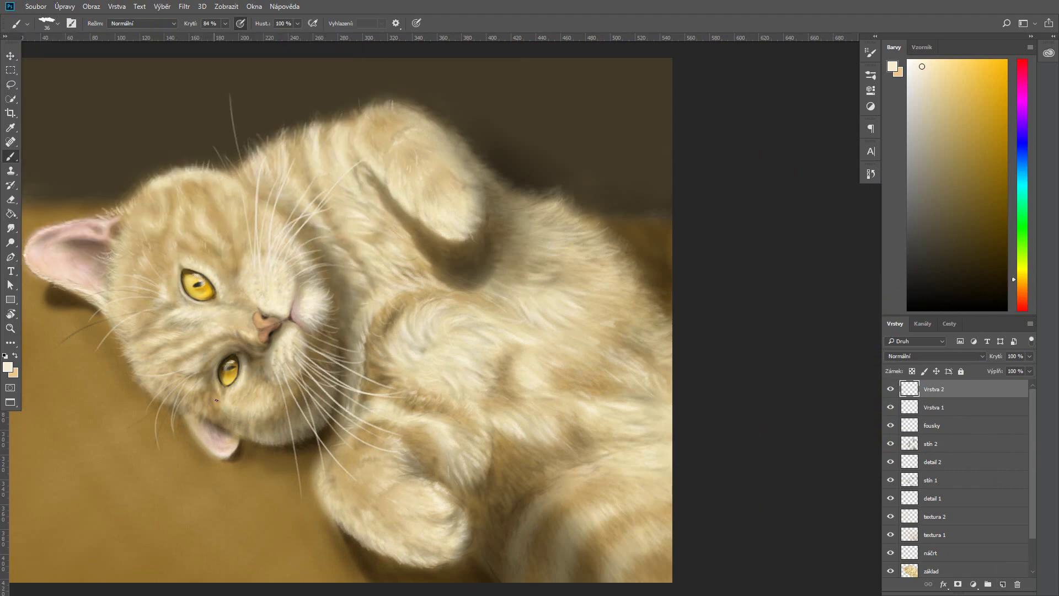
pyautogui.rightClick(202, 272)
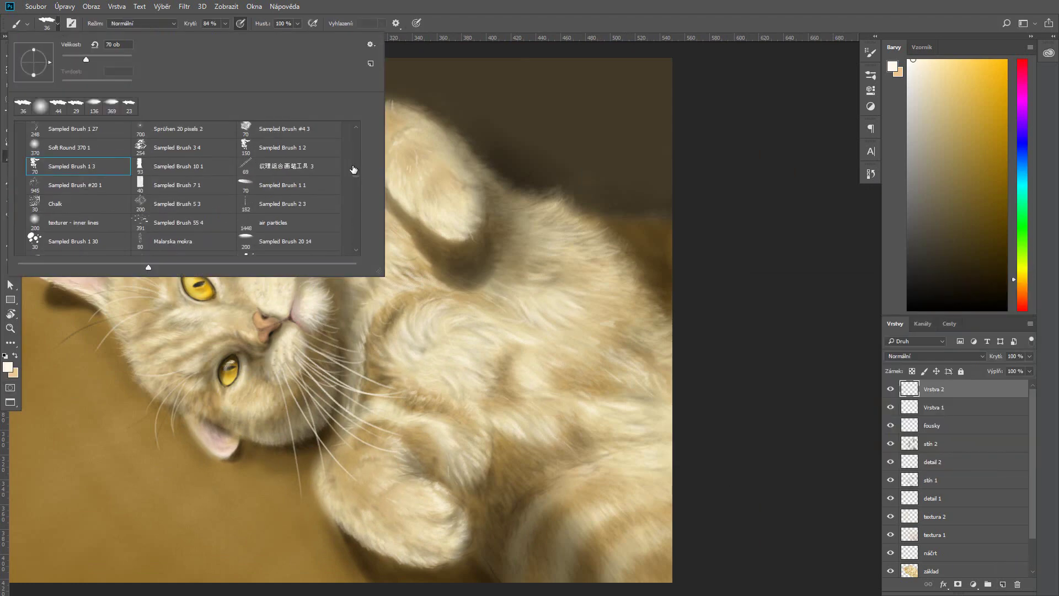
pyautogui.click(202, 282)
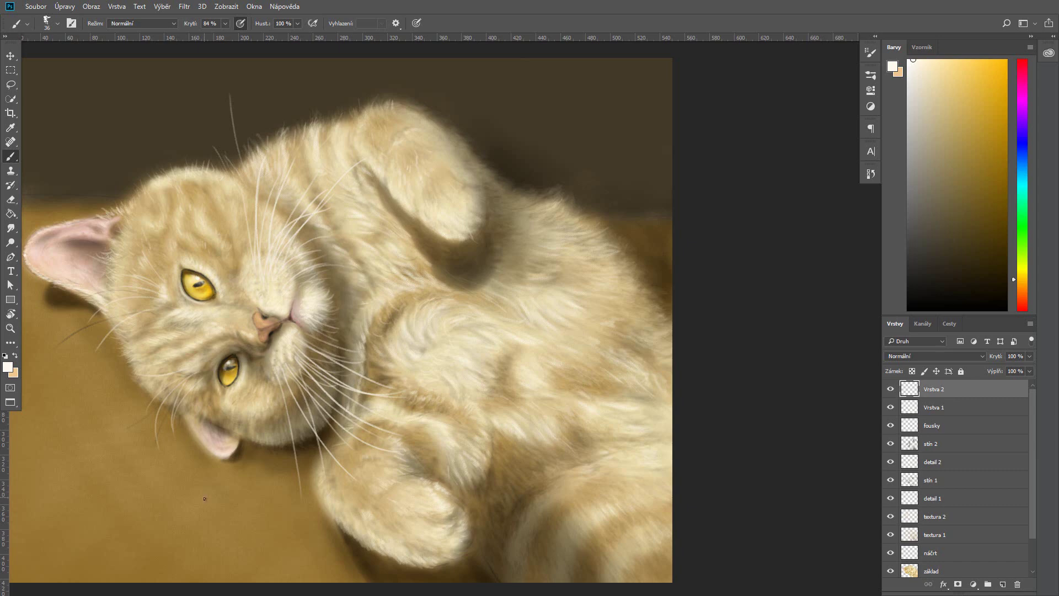
pyautogui.hotkey('ctrl', 'alt', 'z')
pyautogui.hotkey('ctrl', 'shift', 'z')
pyautogui.hotkey('ctrl', 'alt', 'z')
# - Sample the kitten's yellow eye colour, then light and darker peach tones around the nose
pyautogui.click(189, 284)
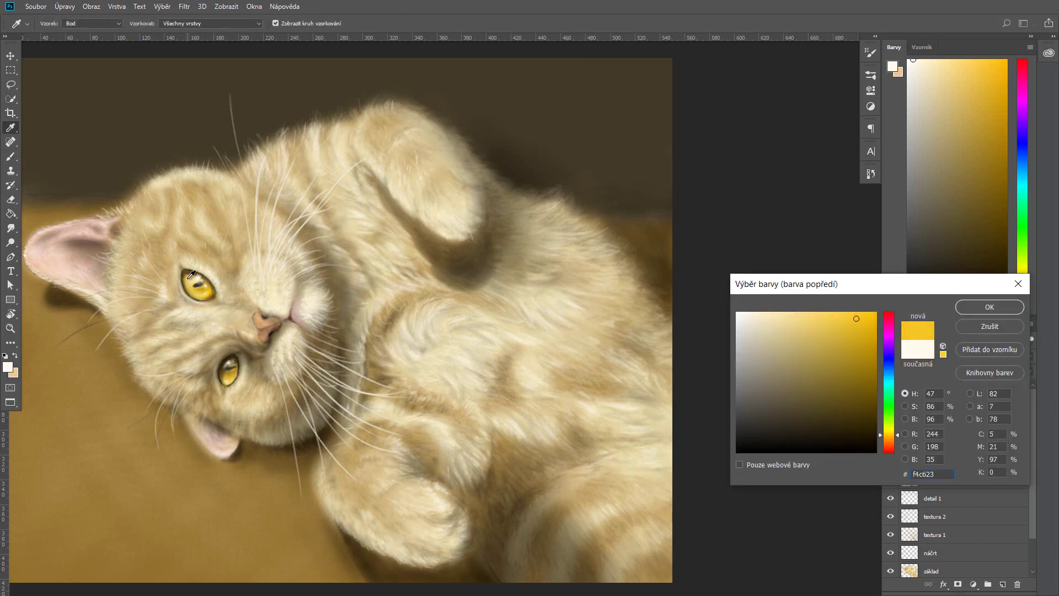
pyautogui.press('Return')
pyautogui.click(257, 314)
pyautogui.press('Return')
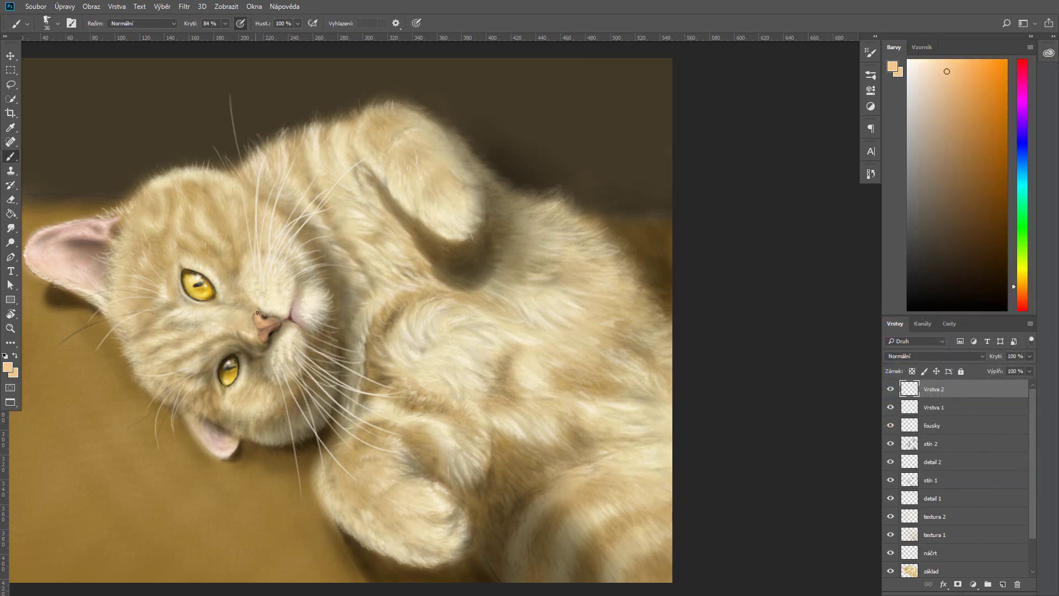
pyautogui.click(277, 317)
pyautogui.press('Return')
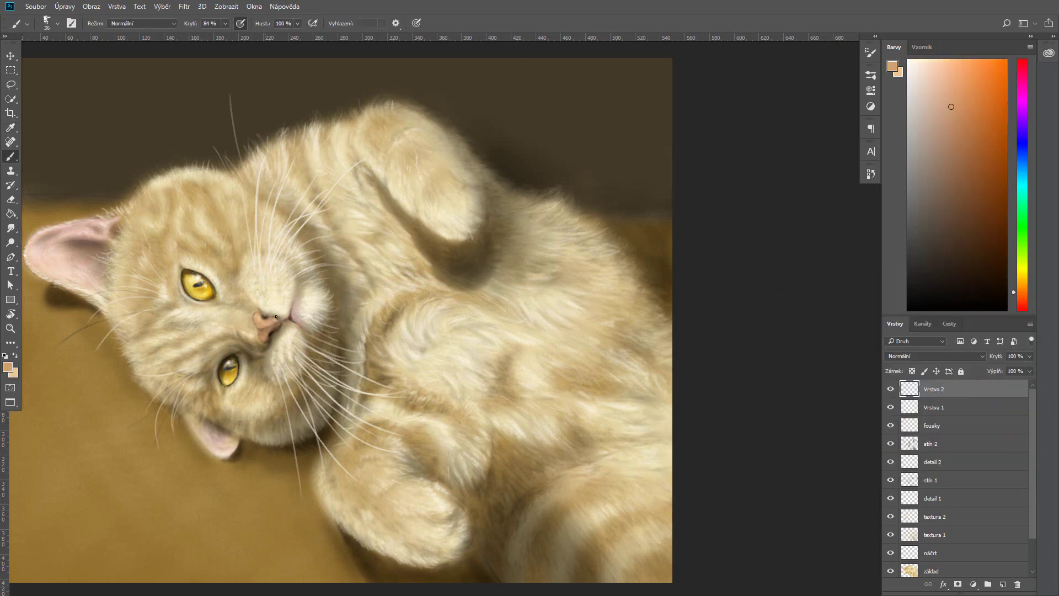
# - Check the stroke history and sample a pinkish peach near the ear
pyautogui.click(870, 174)
pyautogui.click(871, 174)
pyautogui.click(871, 174)
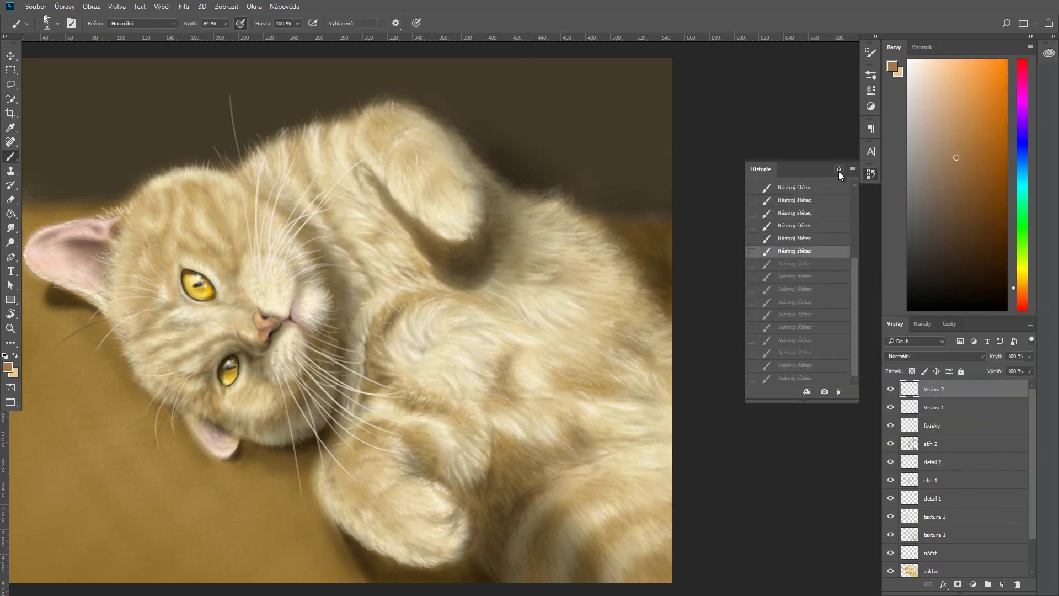
pyautogui.click(892, 66)
pyautogui.click(114, 230)
pyautogui.press('Return')
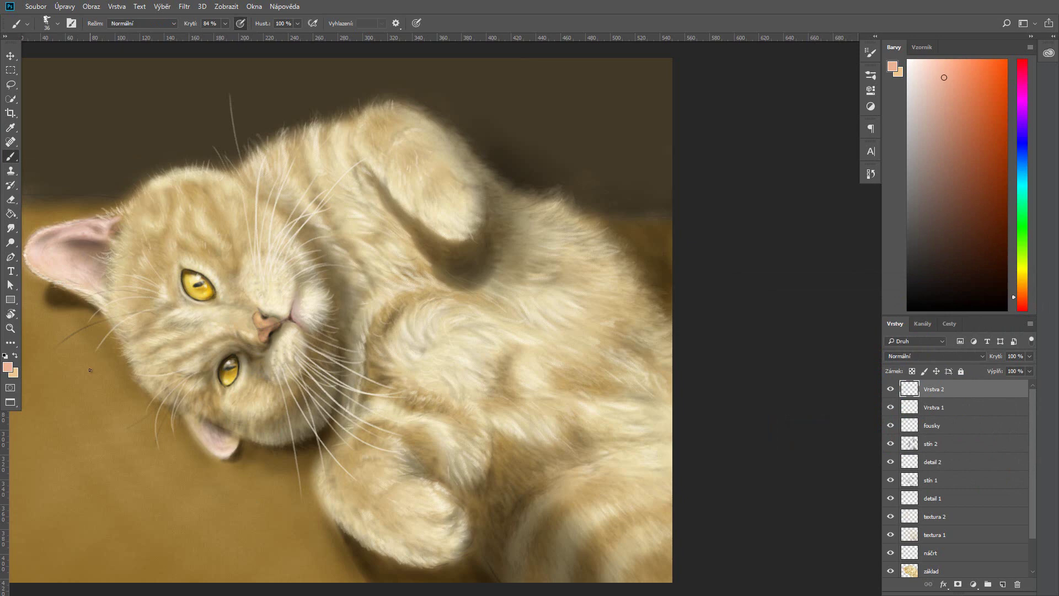
# - Rename the two top layers to 'oči lesk' and 'detail 3'
pyautogui.scroll(-2, 366, 383)
pyautogui.scroll(1, 366, 383)
pyautogui.doubleClick(982, 407)
pyautogui.press('Escape')
pyautogui.doubleClick(937, 407)
pyautogui.write('detail 3')
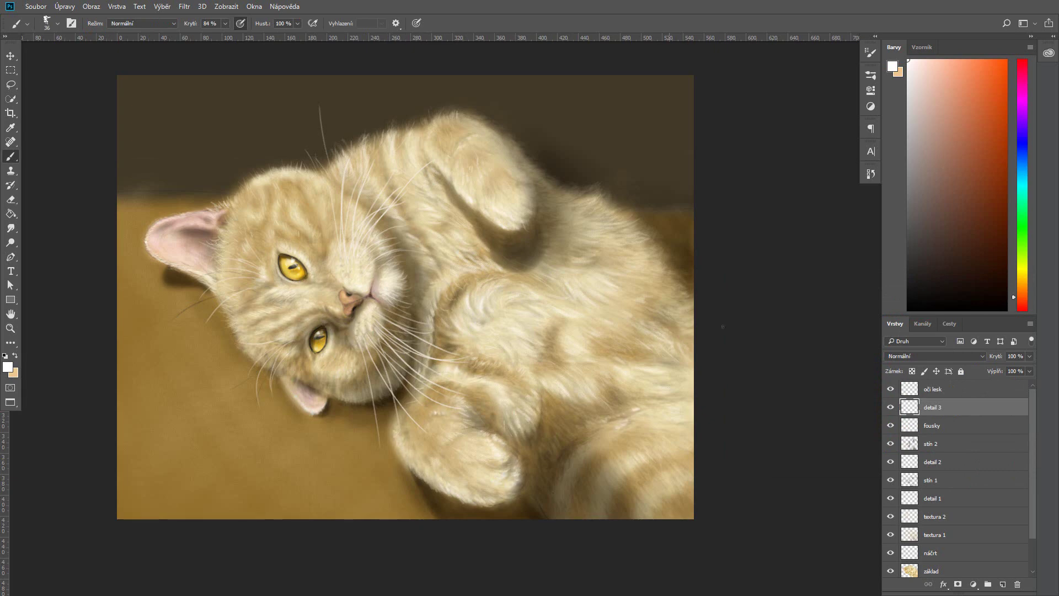
# - At 67% brush opacity, paint light fur strands on the left ear base, raised paw and belly
pyautogui.press('6')
pyautogui.press('7')
pyautogui.moveTo(224, 208); pyautogui.dragTo(234, 196)
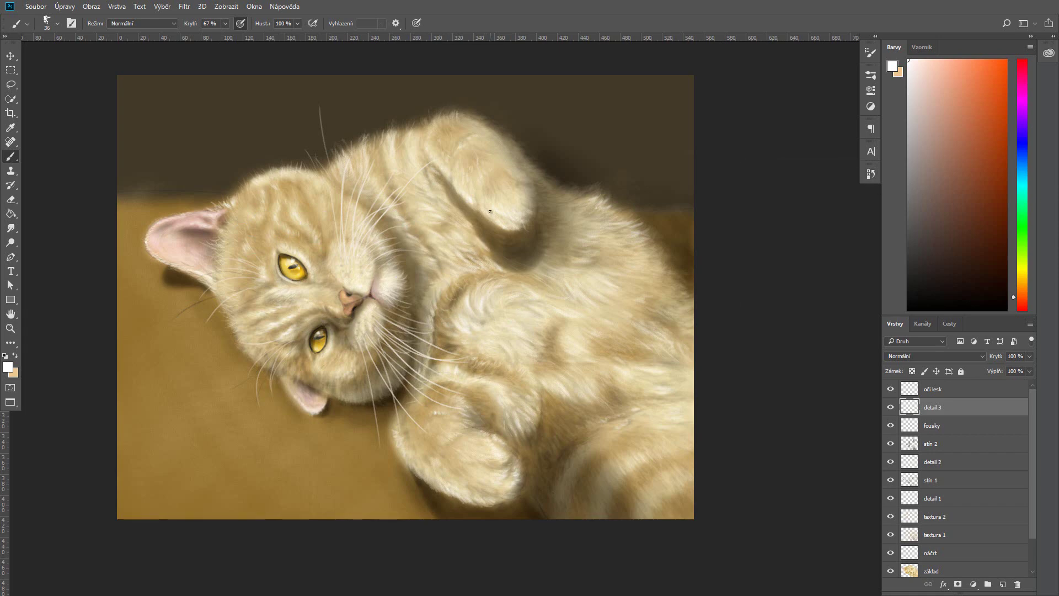
pyautogui.moveTo(482, 190); pyautogui.dragTo(473, 176)
pyautogui.moveTo(664, 408); pyautogui.dragTo(629, 390)
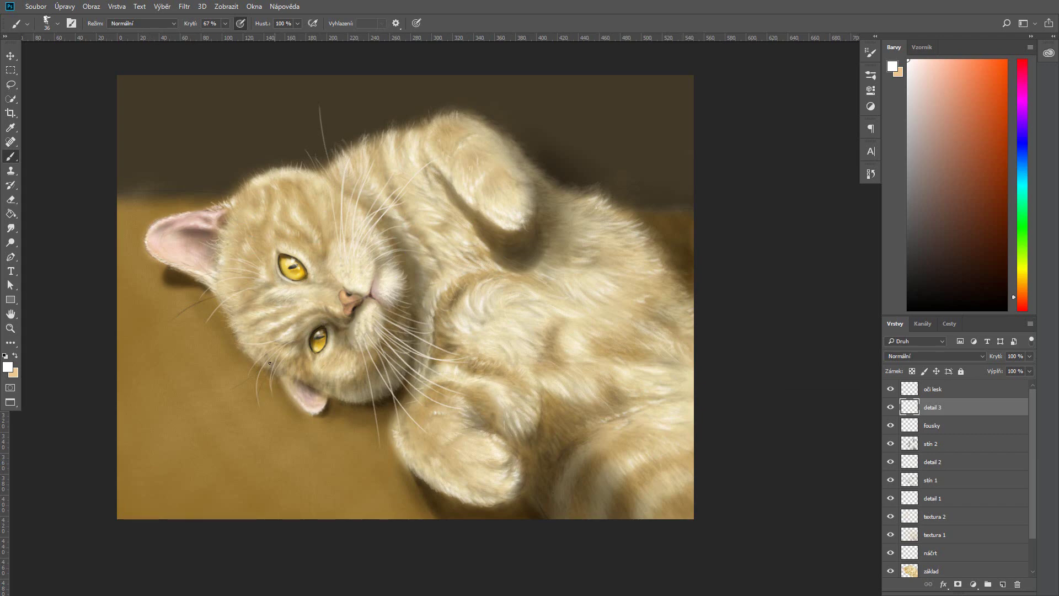
# - Pick and adjust a light cream colour, then set brush opacity 46% and size 55
pyautogui.keyDown('alt'); pyautogui.click(335, 258); pyautogui.keyUp('alt')
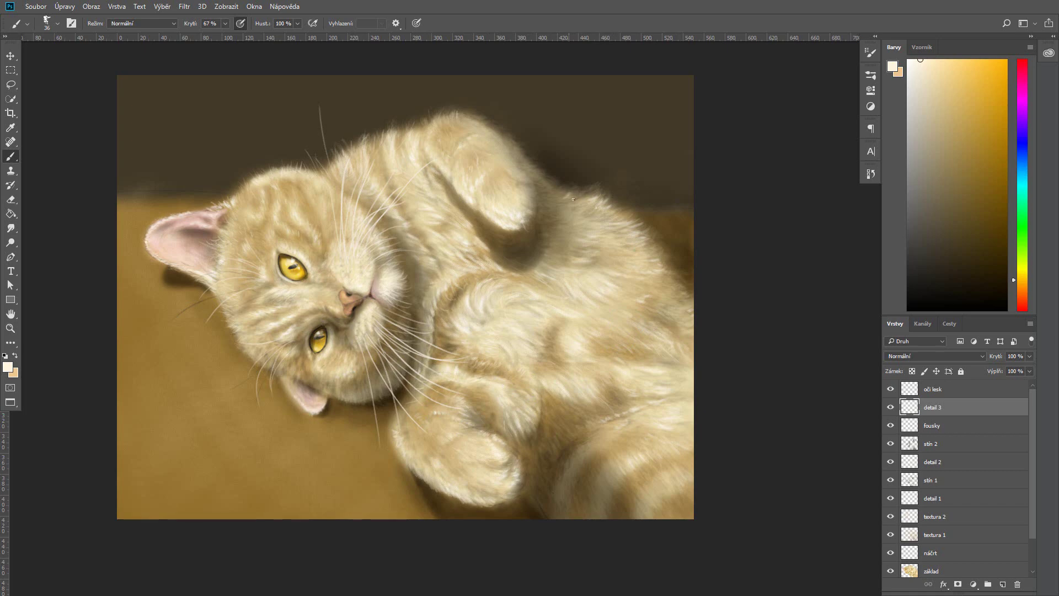
pyautogui.click(892, 67)
pyautogui.click(782, 330)
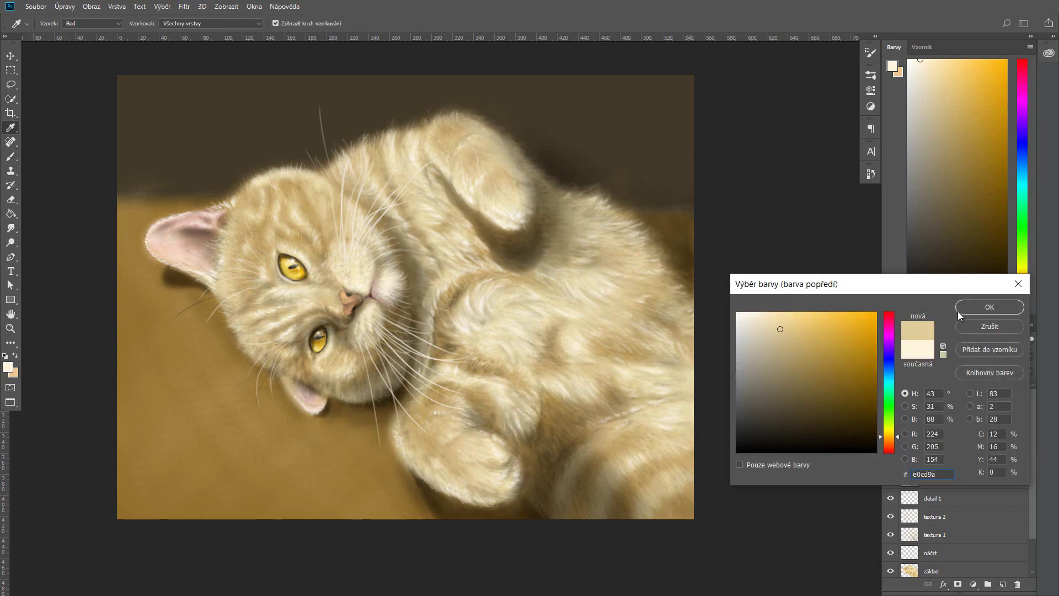
pyautogui.click(988, 305)
pyautogui.click(58, 24)
pyautogui.press('Escape')
pyautogui.press('4')
pyautogui.press('6')
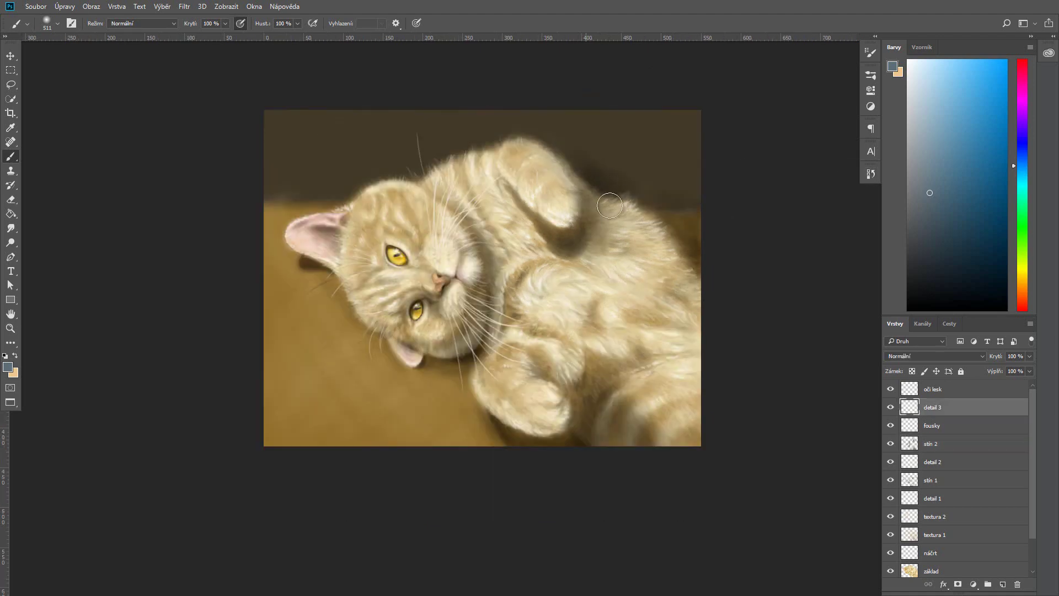
# - Add a Multiply layer above oči lesk, trying Sampled Brush 73 8 and a Lion Leopard Fur brush
pyautogui.hotkey('ctrl', 'shift', 'alt', 'n')
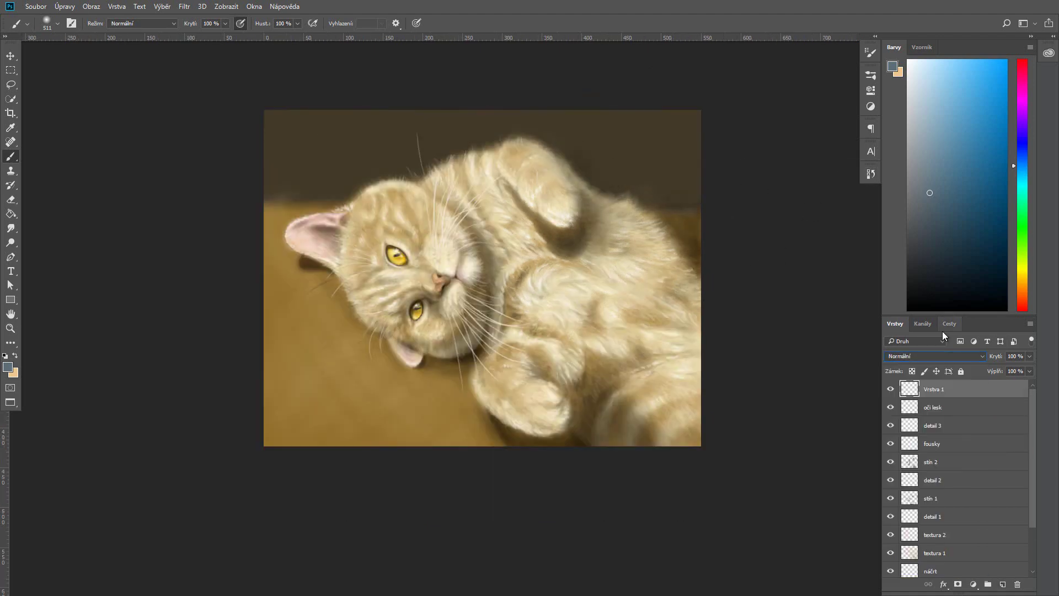
pyautogui.click(58, 23)
pyautogui.scroll(-5, 220, 182)
pyautogui.scroll(-5, 221, 182)
pyautogui.doubleClick(183, 221)
pyautogui.click(59, 24)
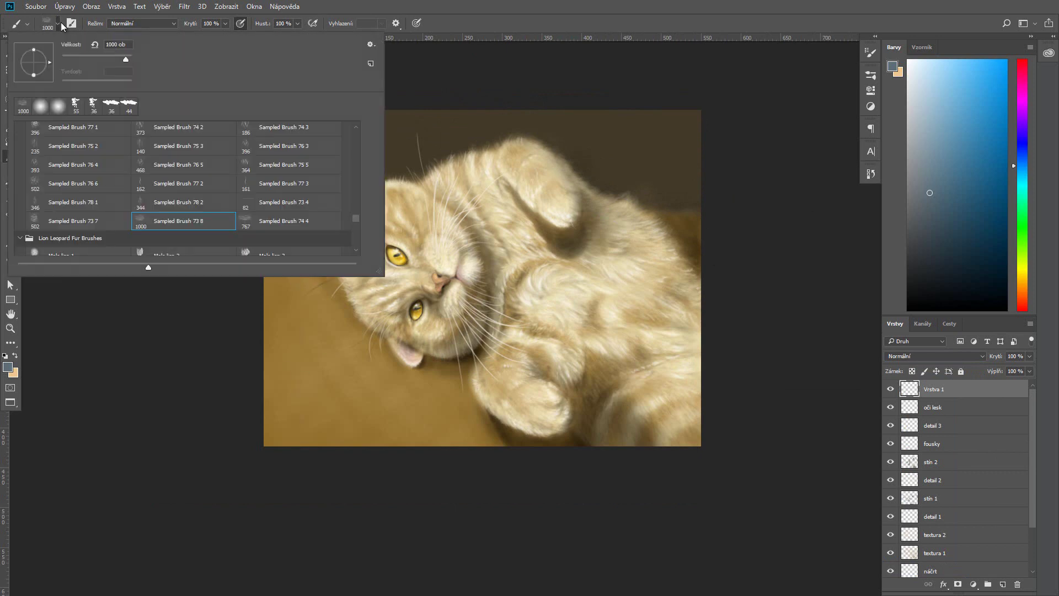
pyautogui.scroll(-2, 182, 182)
pyautogui.click(77, 200)
pyautogui.press('Return')
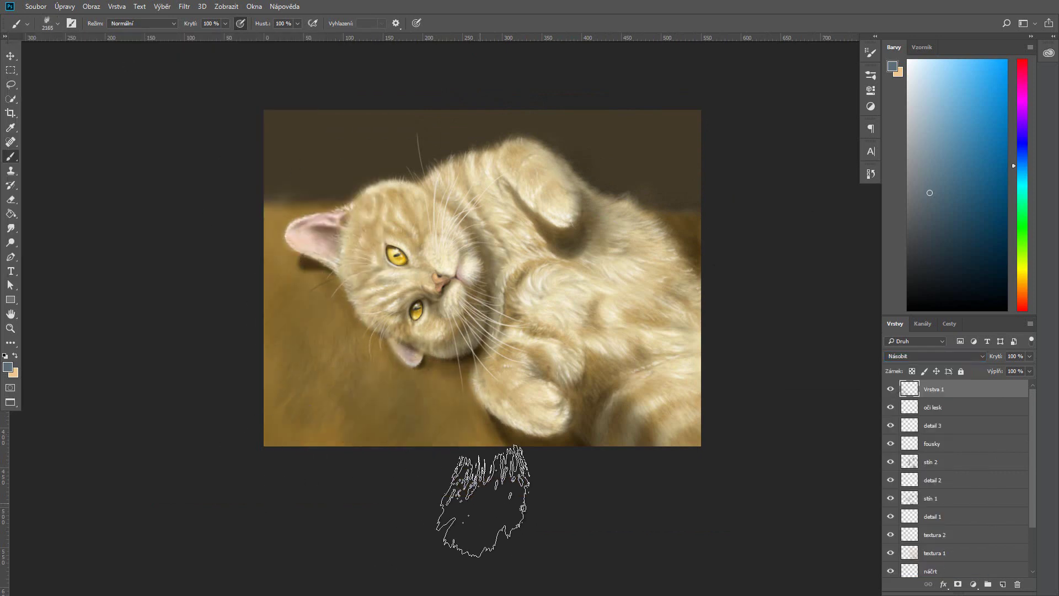
# - Try the Male lion 3 fur brush in tan, undo it, and switch to a soft round brush
pyautogui.click(57, 24)
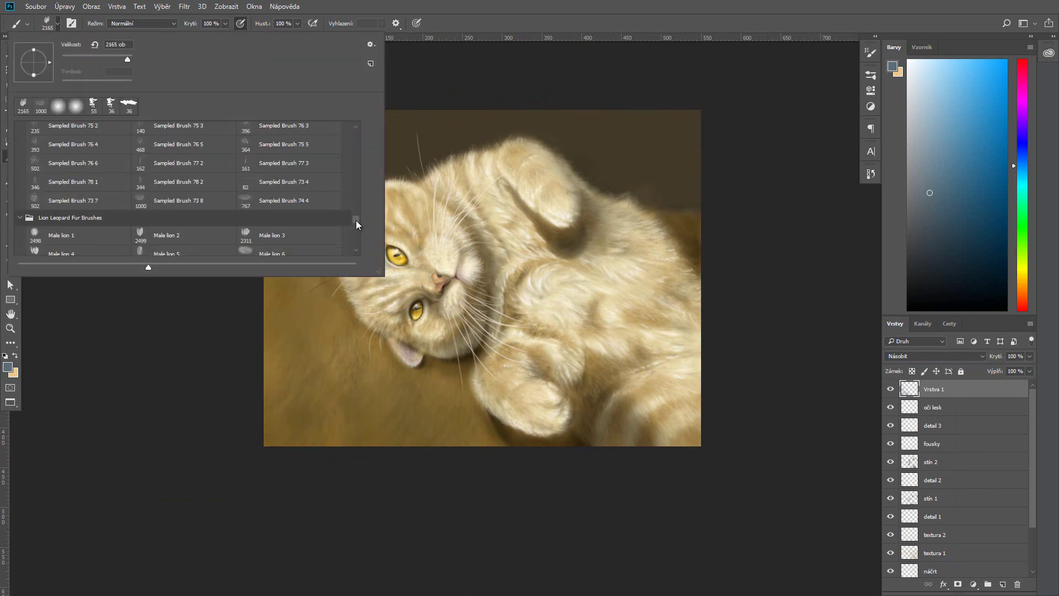
pyautogui.doubleClick(246, 235)
pyautogui.click(892, 66)
pyautogui.click(991, 305)
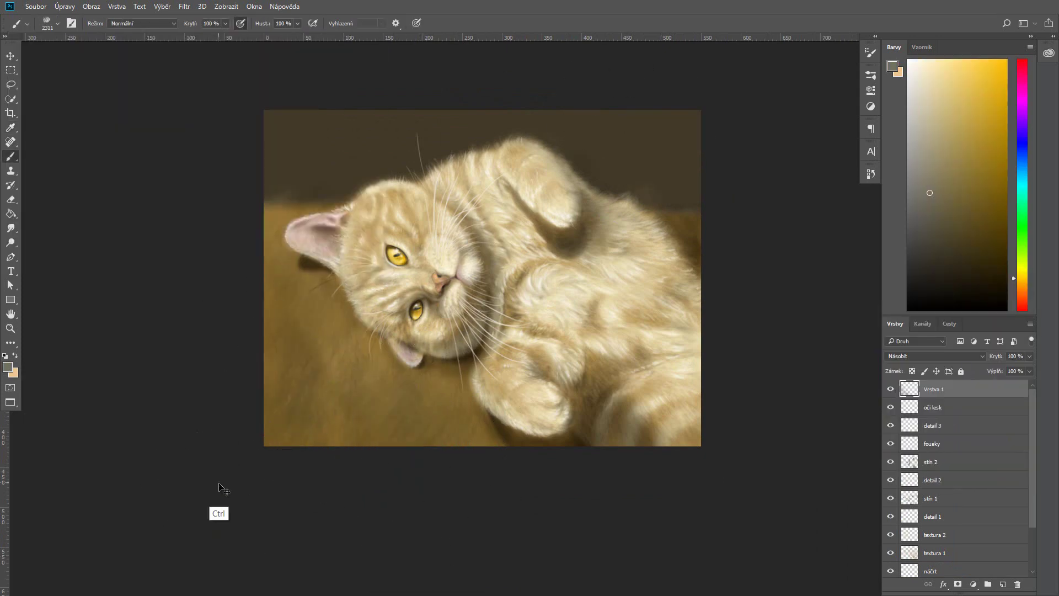
pyautogui.click(871, 174)
pyautogui.hotkey('ctrl', 'z')
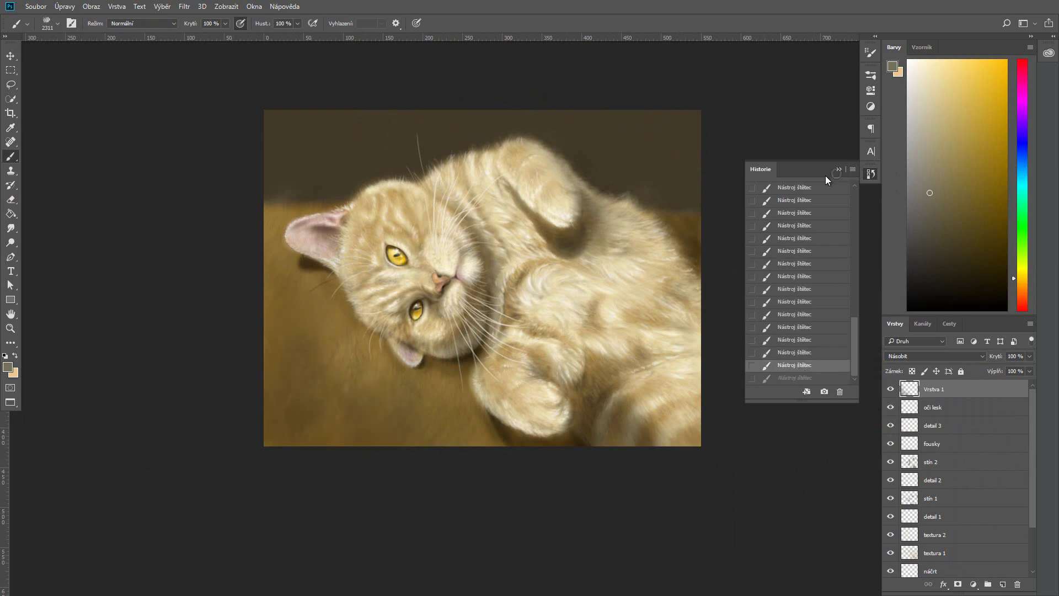
pyautogui.click(839, 169)
pyautogui.click(57, 23)
pyautogui.doubleClick(78, 146)
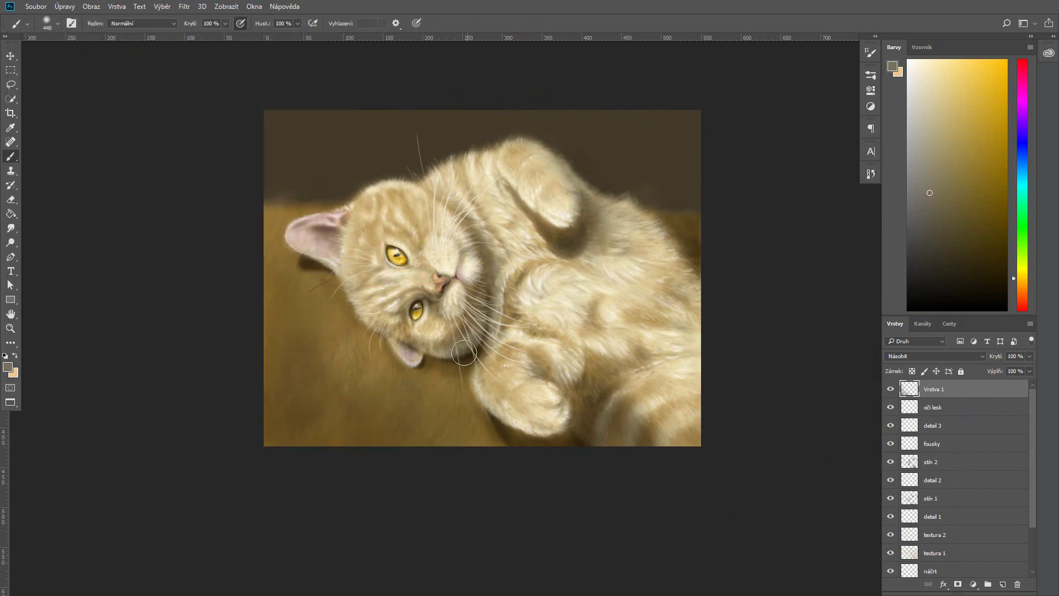
# - Sample a new shade and darken the top-left background corner with a large soft brush
pyautogui.press('i')
pyautogui.click(892, 66)
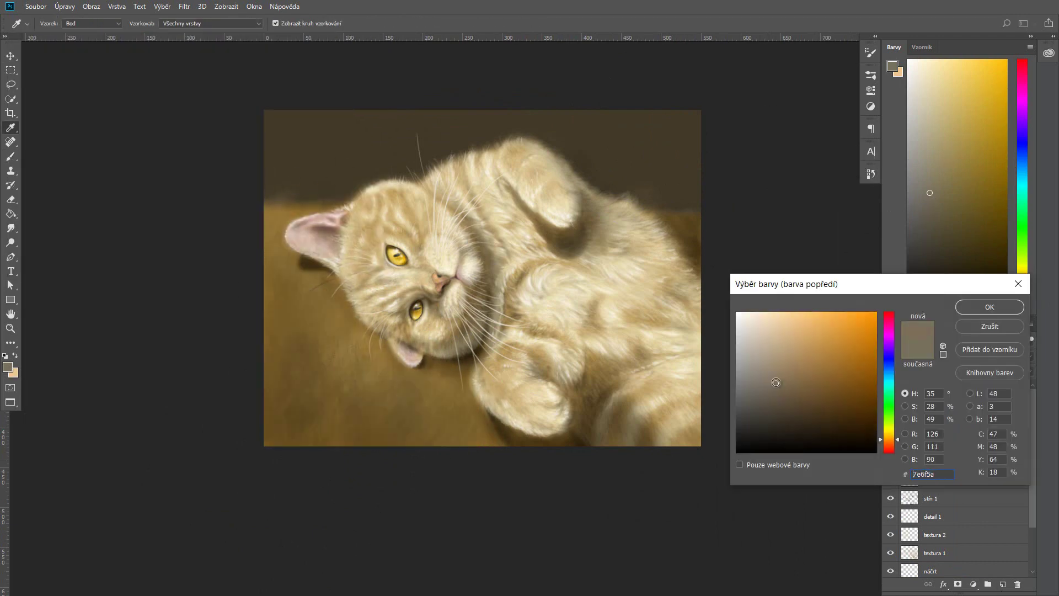
pyautogui.press('Return')
pyautogui.press('b')
pyautogui.click(57, 23)
pyautogui.press(']')
pyautogui.press(']')
pyautogui.press(']')
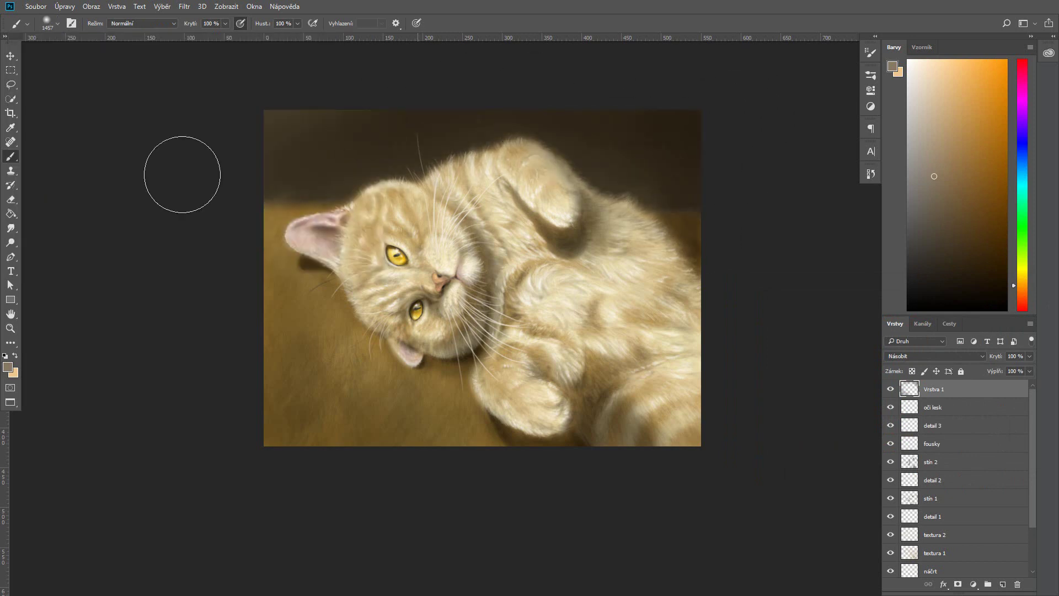
pyautogui.moveTo(182, 174); pyautogui.dragTo(301, 123)
pyautogui.press('[')
pyautogui.press('[')
pyautogui.press('[')
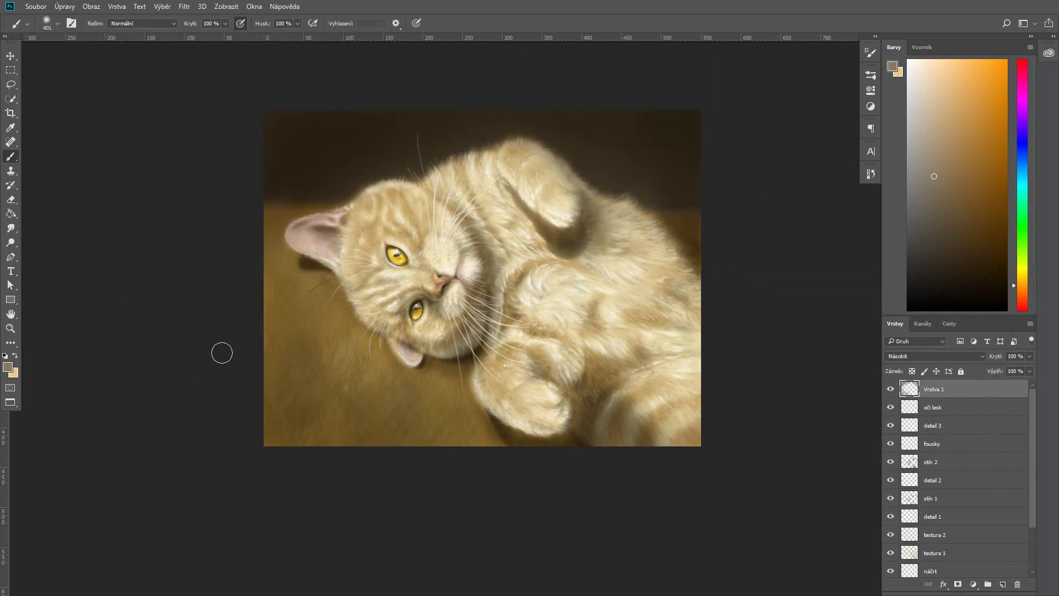
pyautogui.click(891, 427)
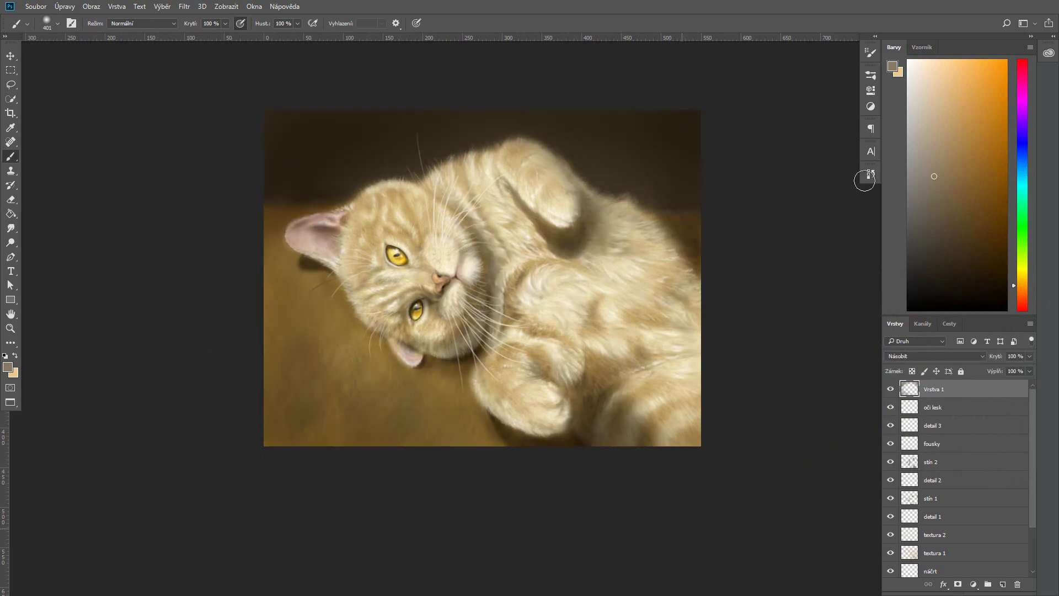
# - At 62% opacity and size 401, shade the kitten's lower-right fur, redoing it after a history step back
pyautogui.press('[')
pyautogui.press('[')
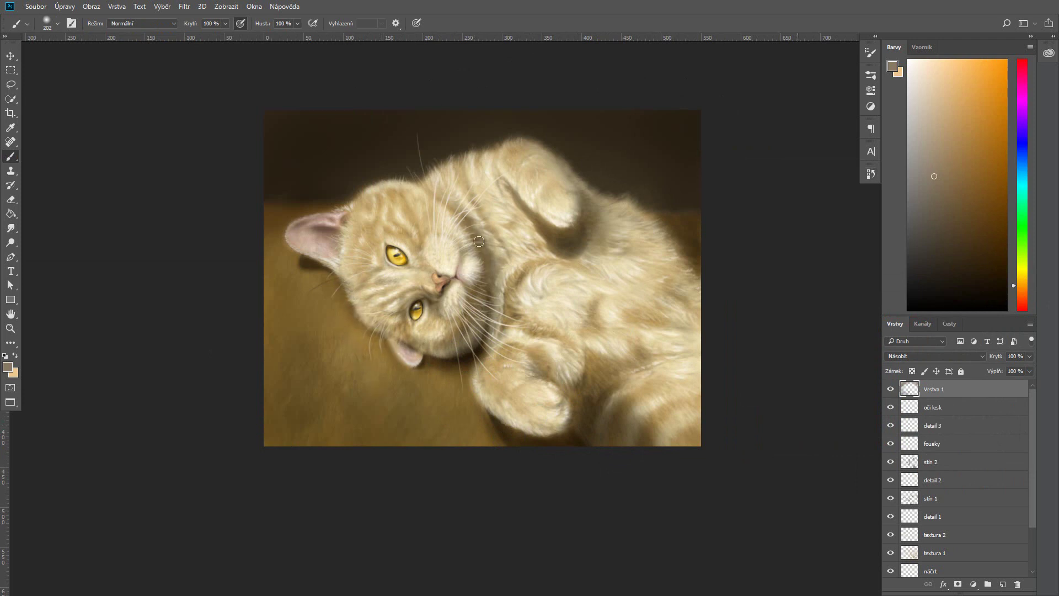
pyautogui.press('6')
pyautogui.press('2')
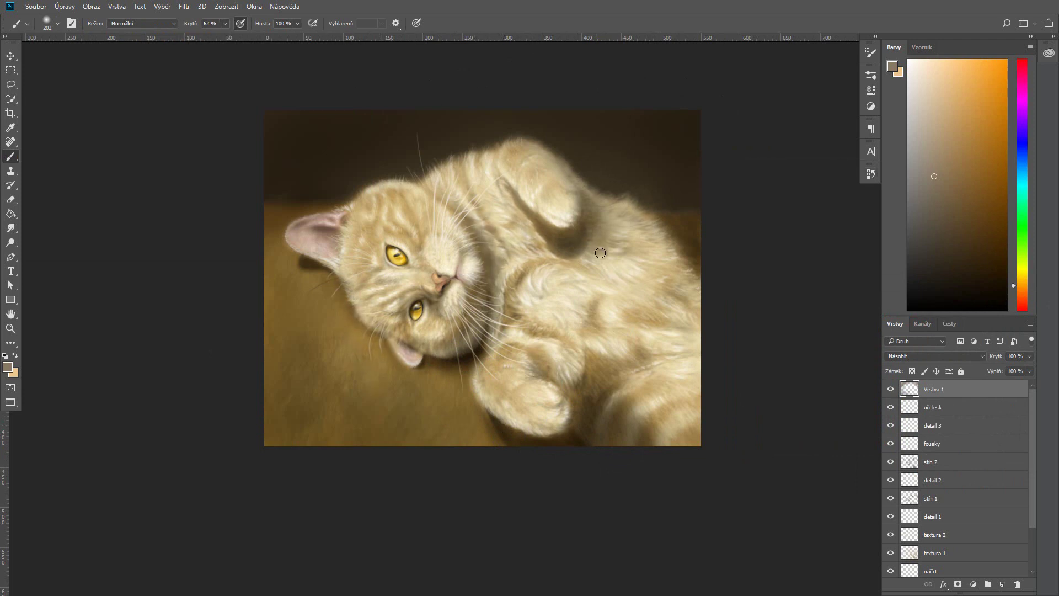
pyautogui.press(']')
pyautogui.press(']')
pyautogui.press(']')
pyautogui.rightClick(354, 450)
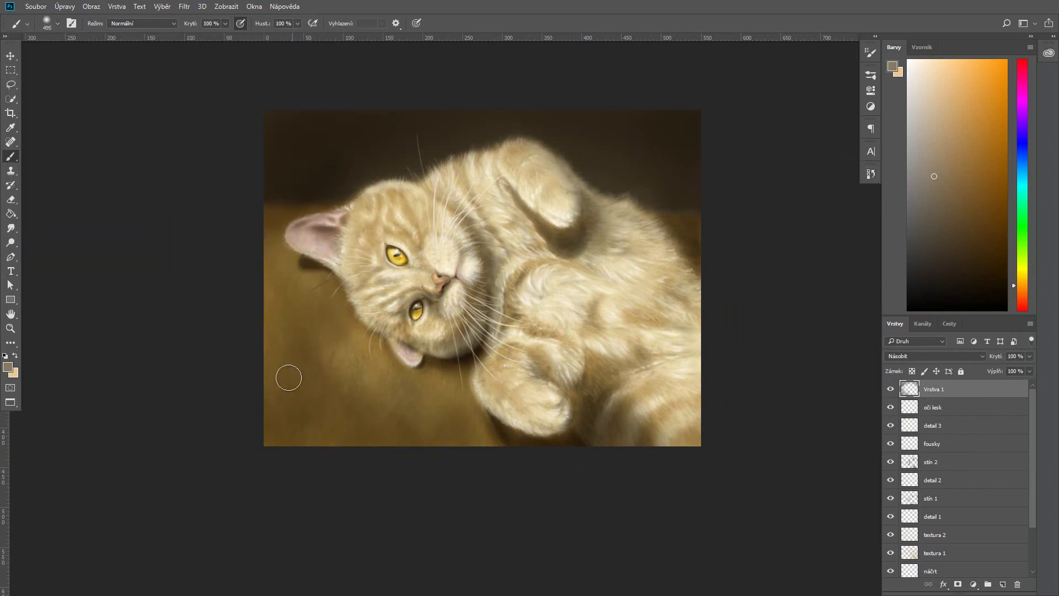
pyautogui.moveTo(720, 449)
pyautogui.mouseDown()
pyautogui.moveTo(644, 351)
pyautogui.moveTo(685, 255)
pyautogui.moveTo(638, 279)
pyautogui.mouseUp()
pyautogui.click(871, 173)
pyautogui.click(794, 205)
pyautogui.moveTo(662, 232); pyautogui.dragTo(702, 253)
pyautogui.moveTo(636, 423); pyautogui.dragTo(678, 408)
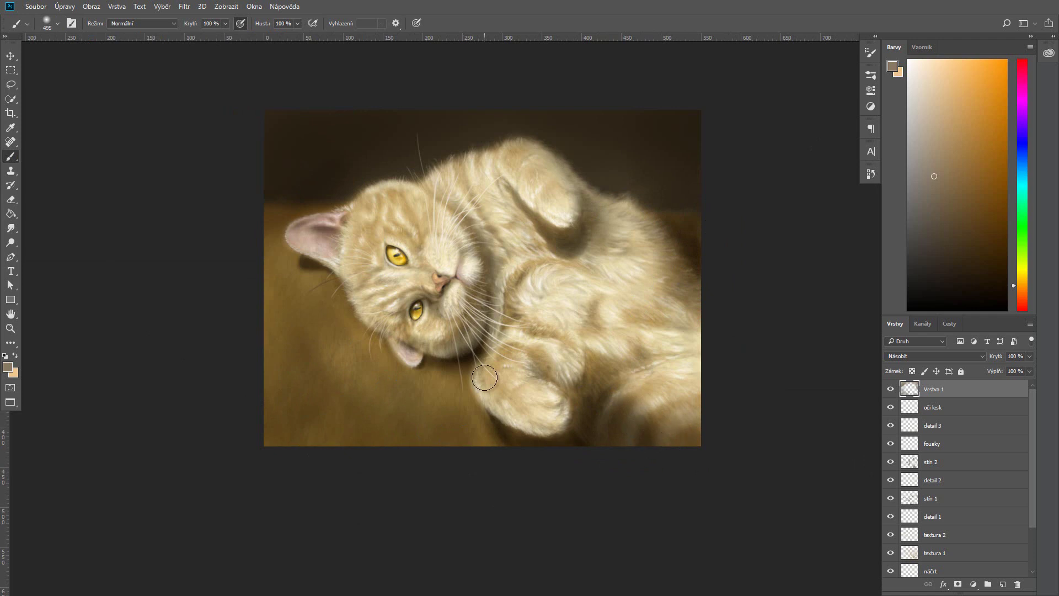
# - Shrink the brush to 102 at 53% opacity, then choose Sampled Brush 1 3 at size 47
pyautogui.click(58, 23)
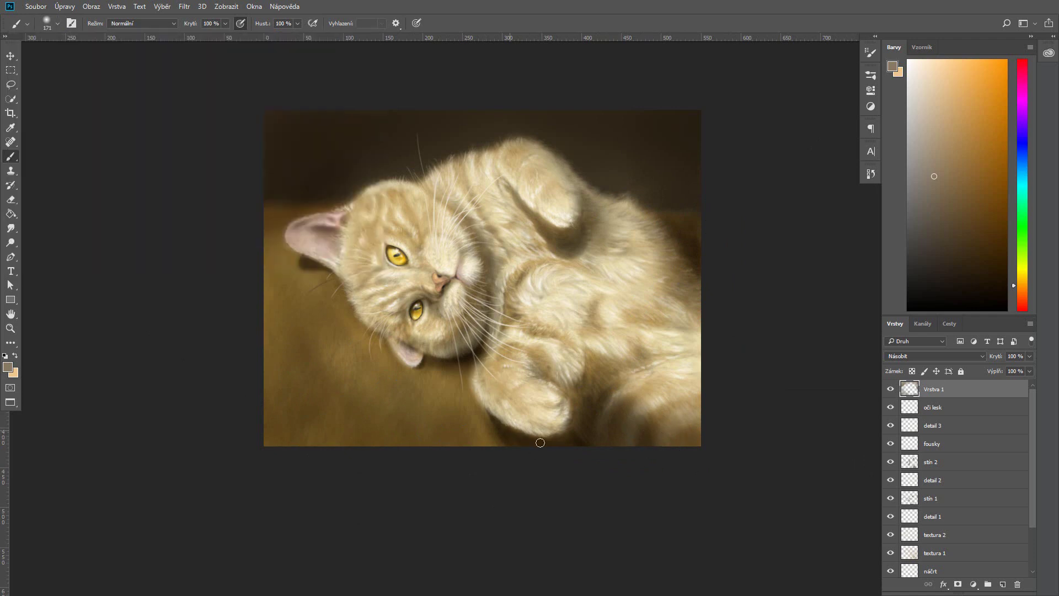
pyautogui.click(58, 25)
pyautogui.press('5')
pyautogui.press('3')
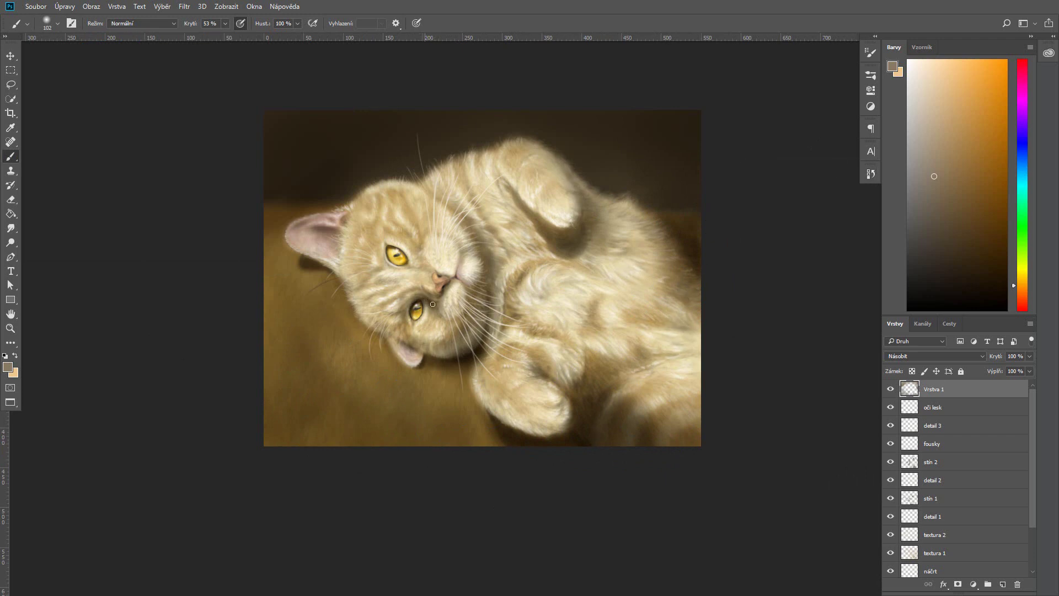
pyautogui.click(871, 180)
pyautogui.write('stín 3')
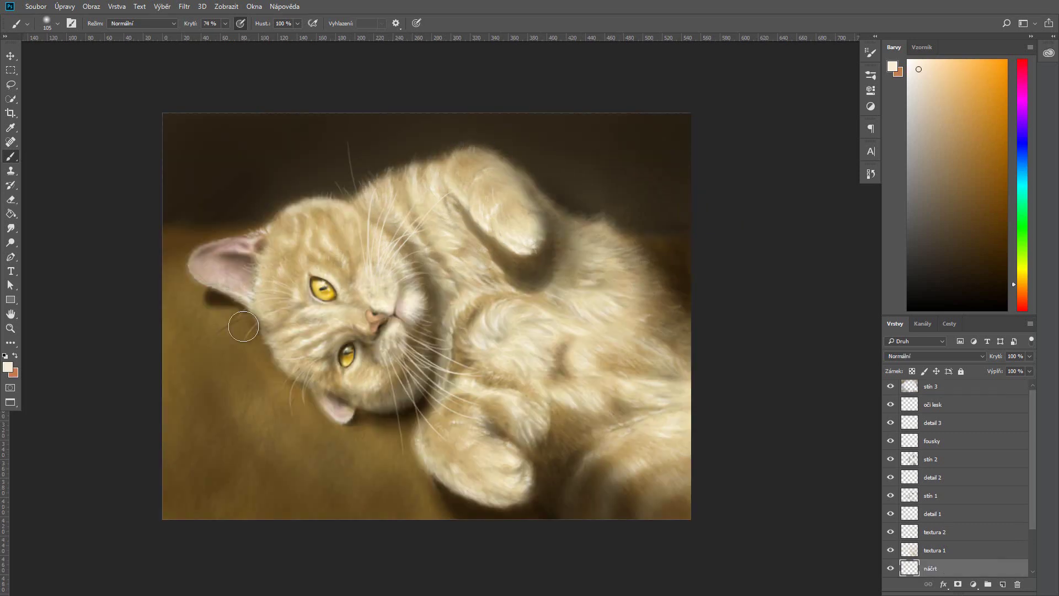
pyautogui.scroll(-3, 358, 178)
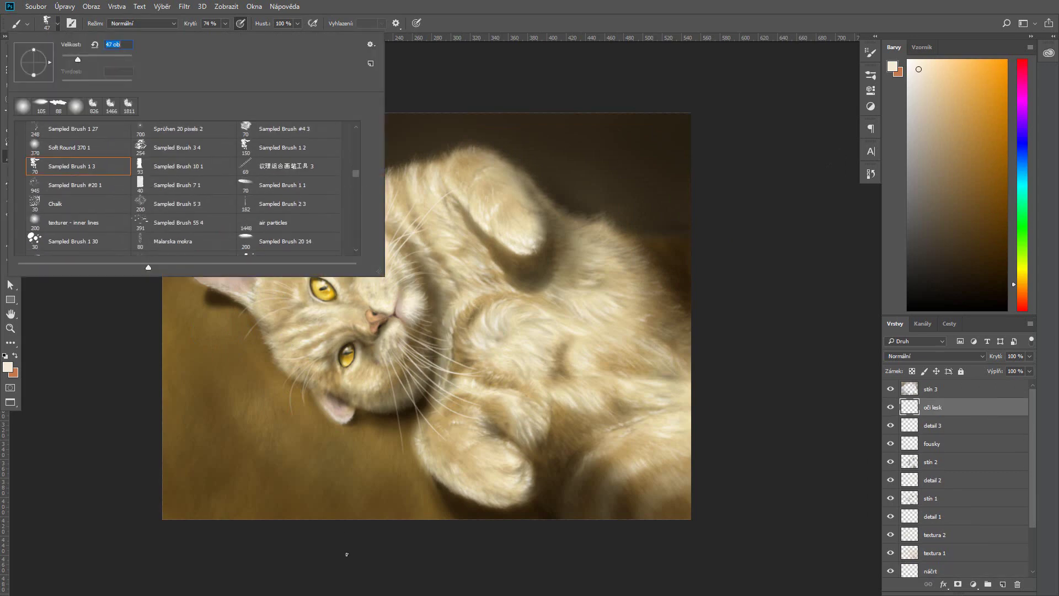
pyautogui.click(323, 295)
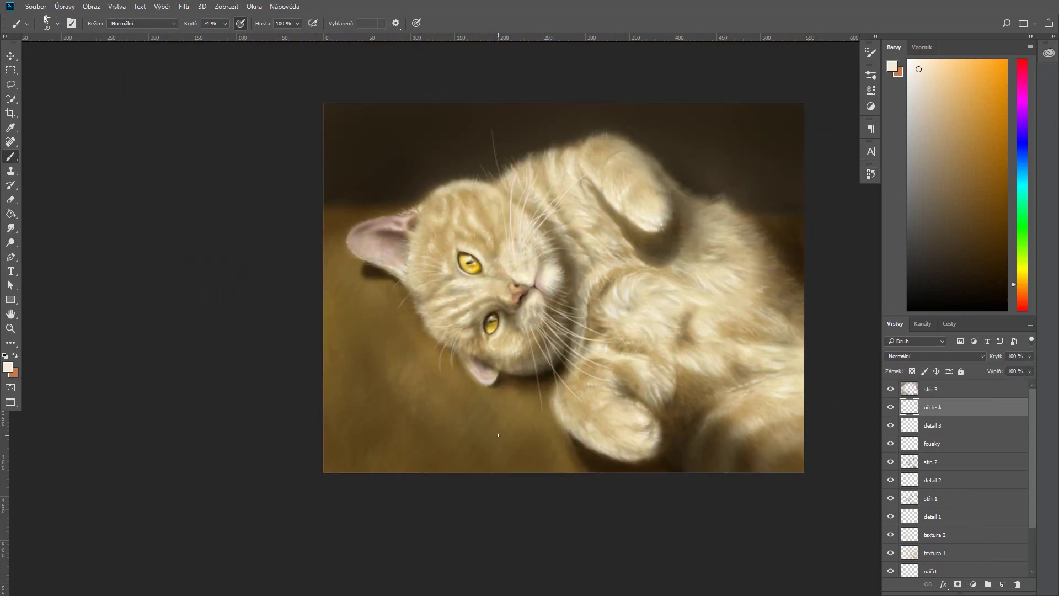
# - Add a new layer above stín 3 and set a light peach painting colour
pyautogui.click(1003, 584)
pyautogui.click(7, 367)
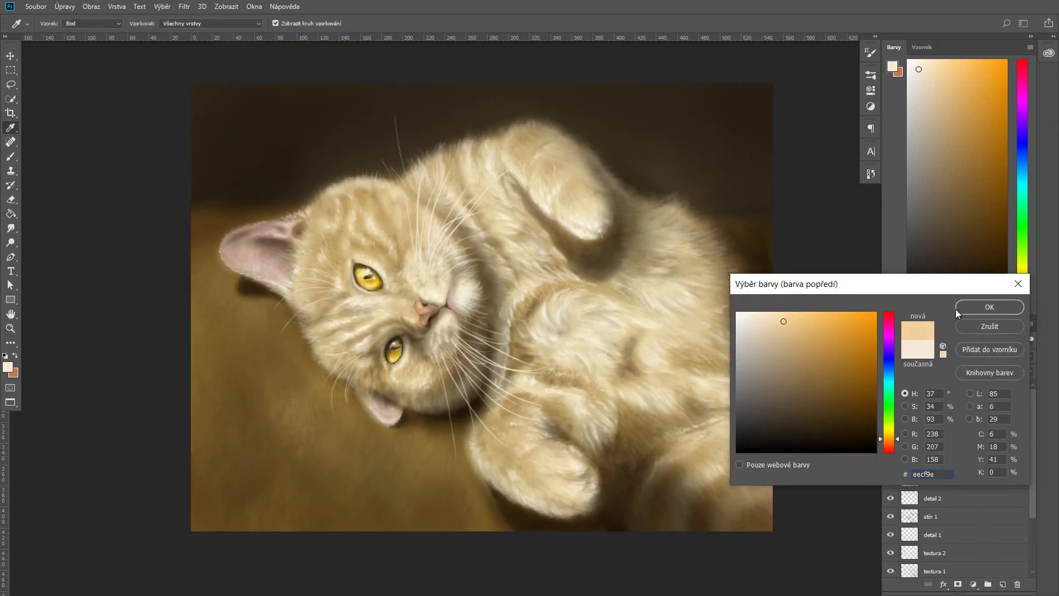
pyautogui.click(985, 305)
pyautogui.click(50, 23)
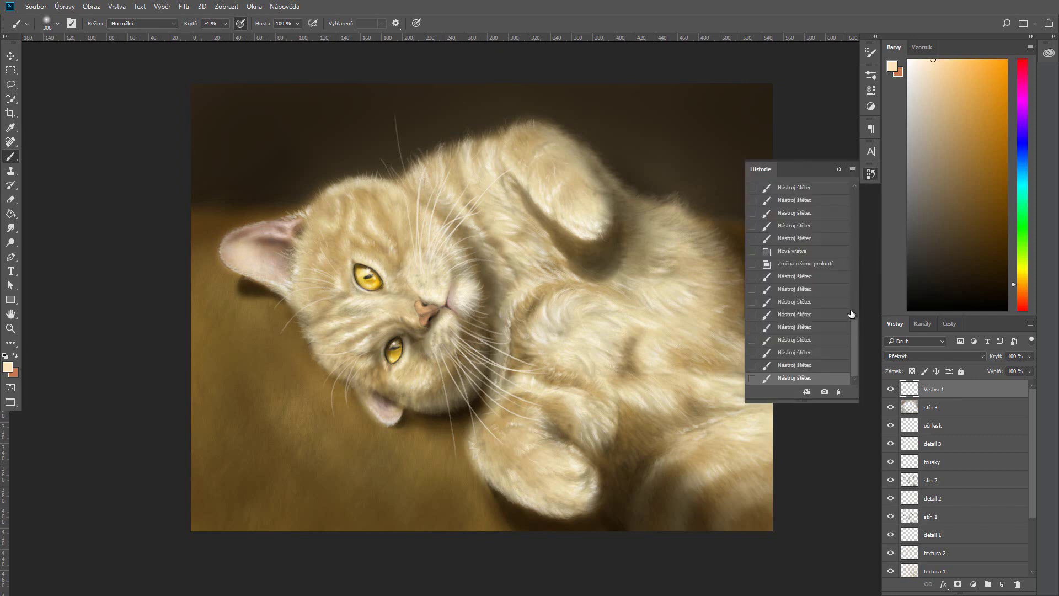
# - Fine-tune the peach colour, step back in history, and shrink the brush to 143
pyautogui.click(253, 257)
pyautogui.press('Return')
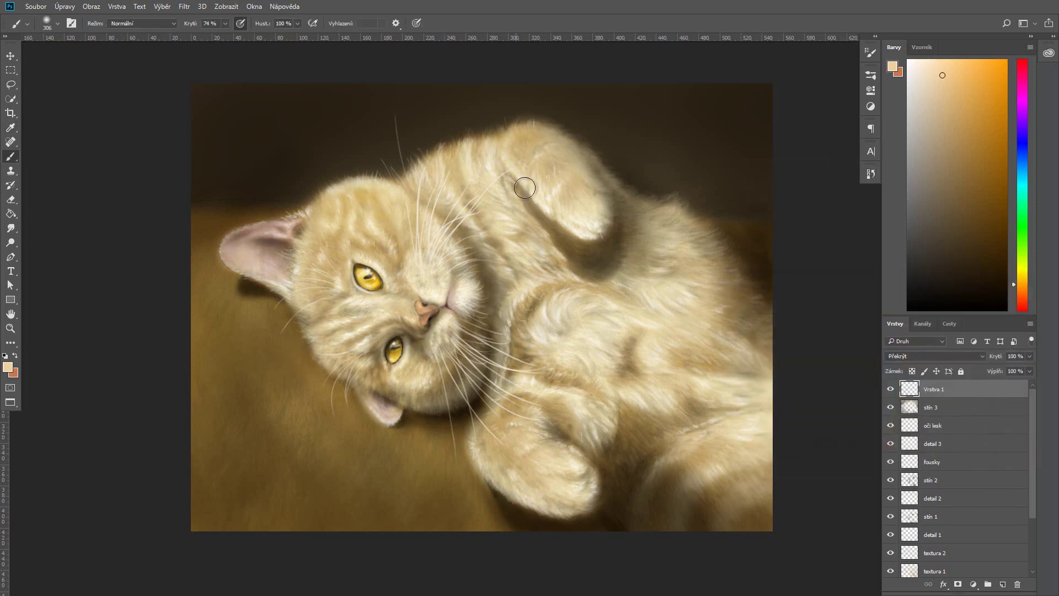
pyautogui.click(871, 173)
pyautogui.click(821, 327)
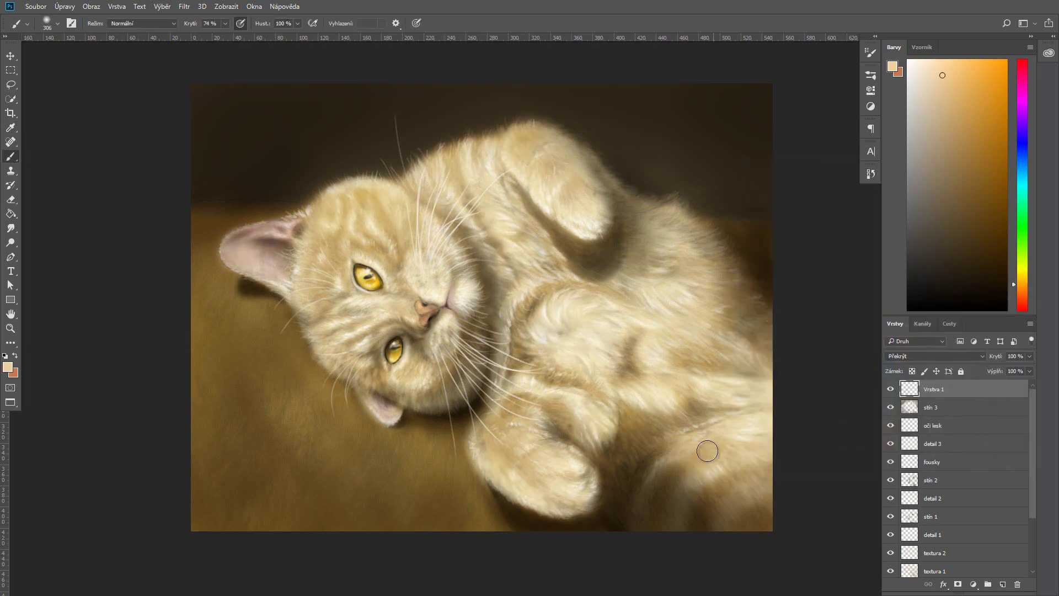
pyautogui.click(871, 173)
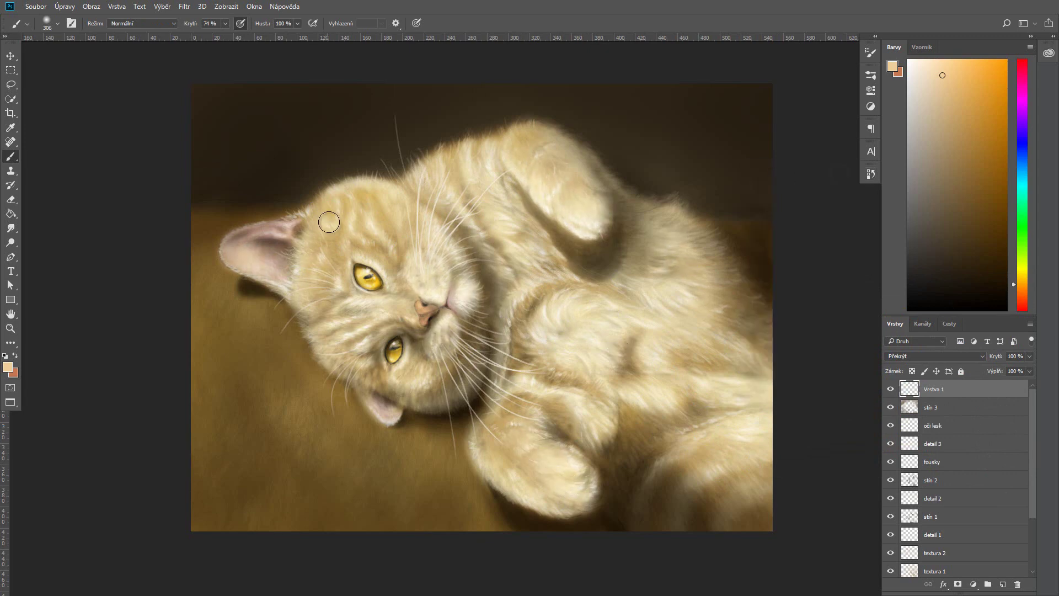
pyautogui.scroll(1, 424, 288)
pyautogui.click(871, 173)
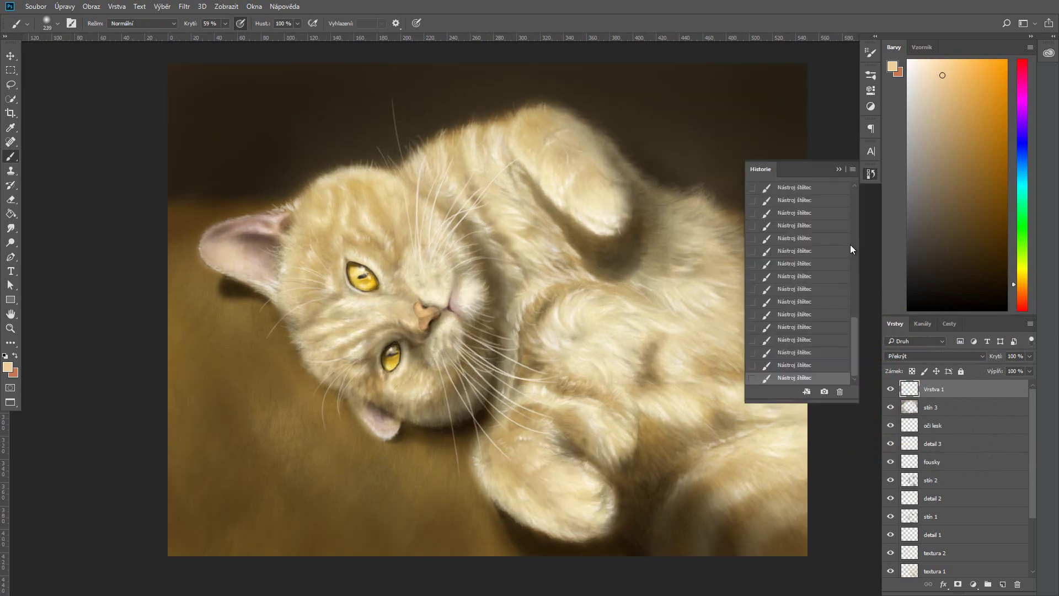
pyautogui.rightClick(243, 378)
pyautogui.press('Return')
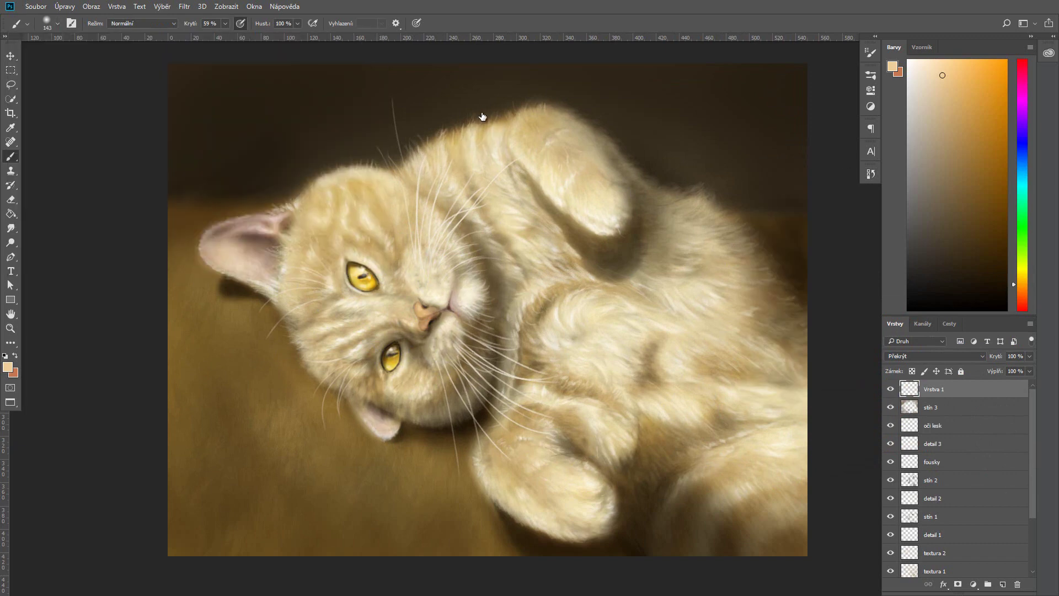
# - Toggle the Vrstva 1 light layer to compare, then add Vrstva 2 above it
pyautogui.click(890, 389)
pyautogui.click(890, 389)
pyautogui.click(890, 389)
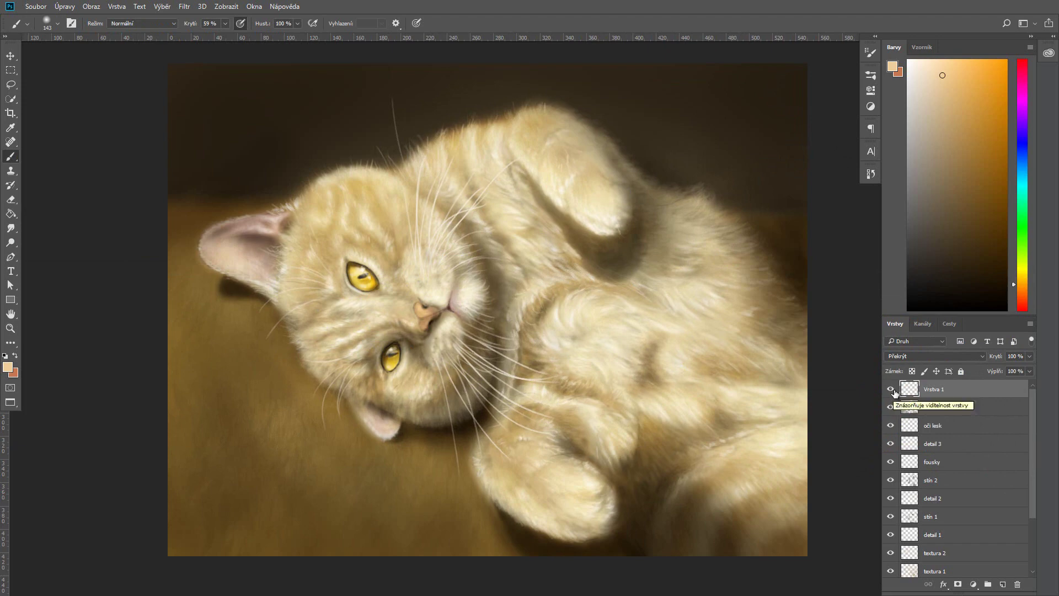
pyautogui.click(891, 390)
pyautogui.click(892, 390)
pyautogui.click(891, 390)
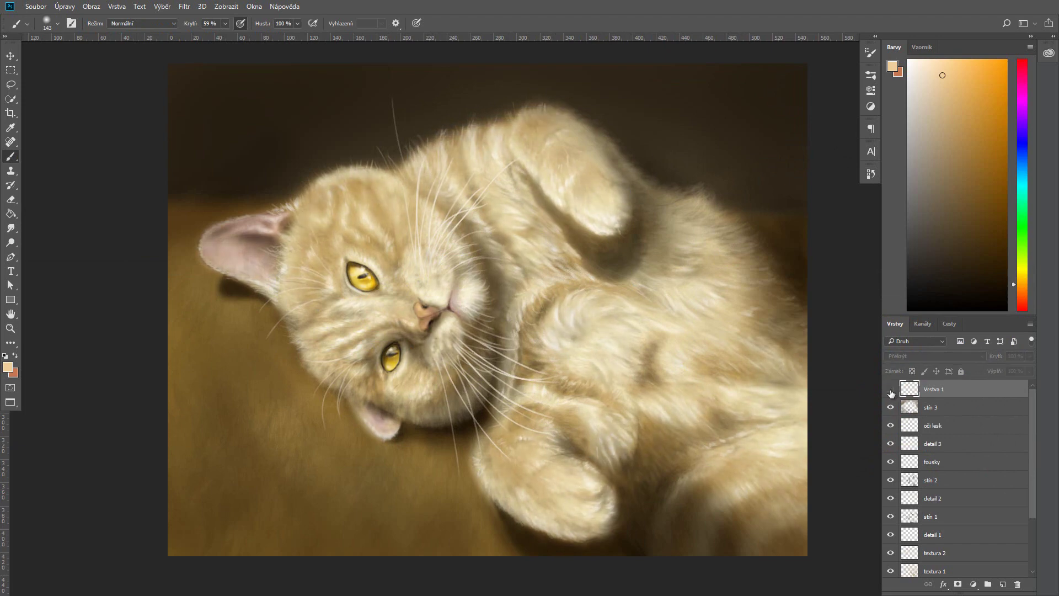
pyautogui.click(1003, 584)
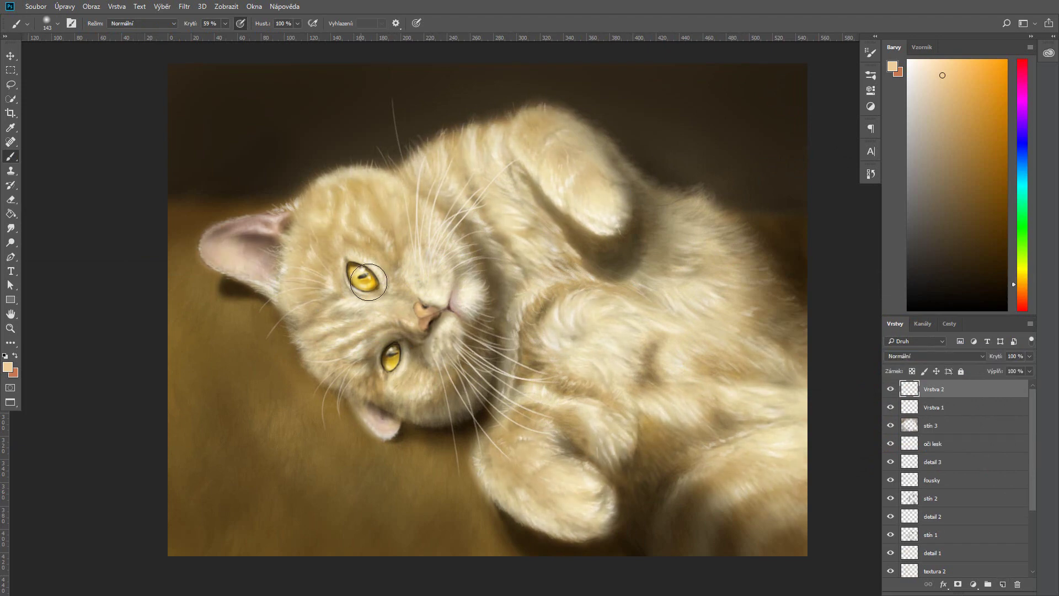
# - Rename the overlay light layer to 'světlo 1'
pyautogui.doubleClick(933, 407)
pyautogui.click(933, 389)
pyautogui.click(892, 390)
pyautogui.scroll(-3, 938, 469)
pyautogui.click(932, 558)
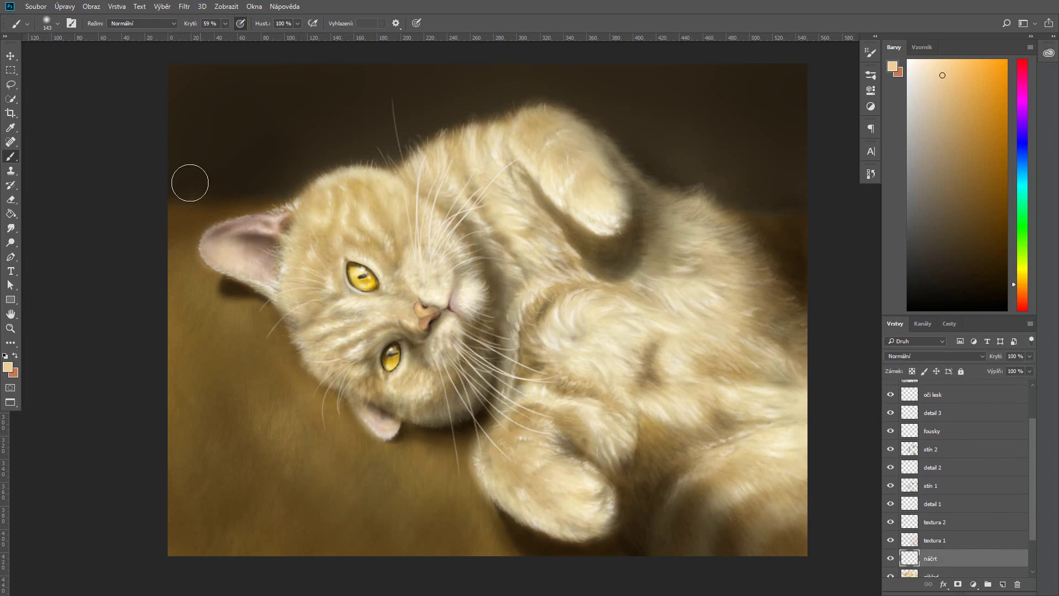
pyautogui.scroll(3, 937, 468)
# - On Vrstva 2, set a white 21 px brush at 45% opacity
pyautogui.click(915, 389)
pyautogui.click(911, 60)
pyautogui.click(57, 23)
pyautogui.doubleClick(66, 105)
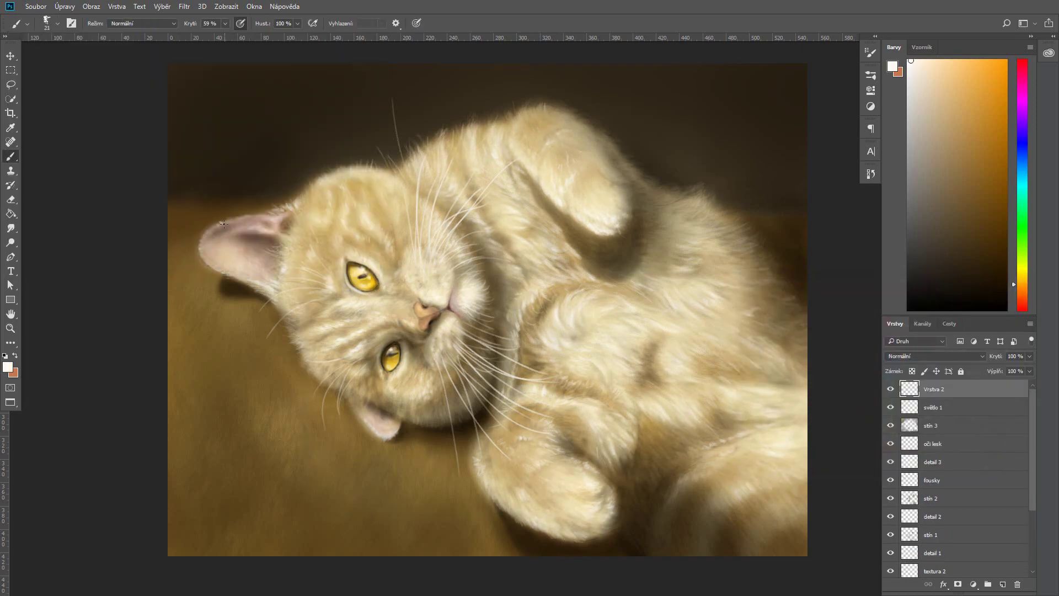
pyautogui.press('4')
pyautogui.press('5')
# - Paint fine white fur highlights at 73% and 55% opacity, enlarging the brush to 31 px
pyautogui.press('7')
pyautogui.press('3')
pyautogui.press('5')
pyautogui.press('5')
pyautogui.scroll(2, 431, 304)
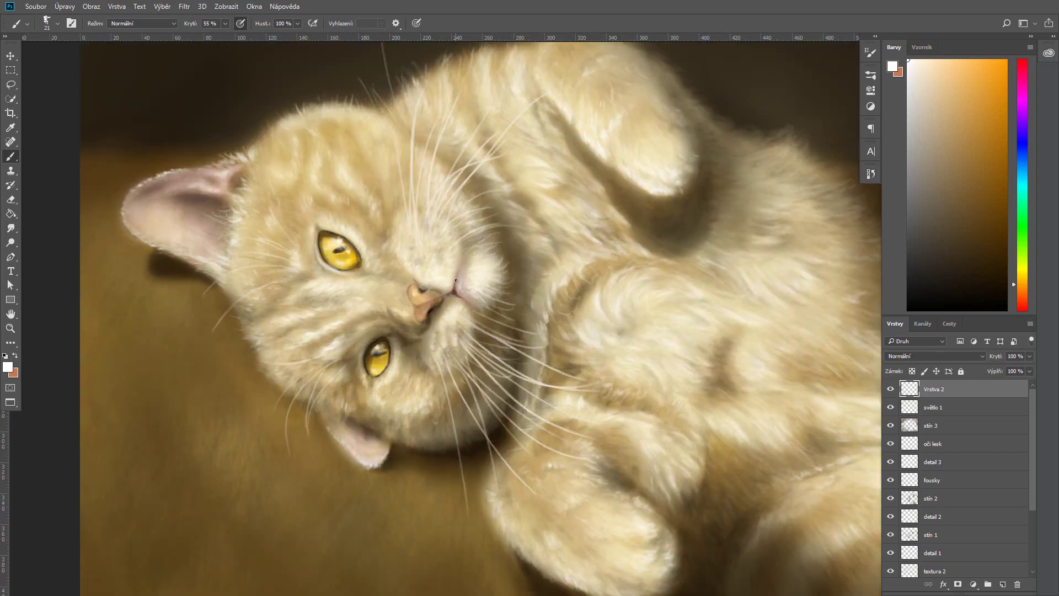
pyautogui.press(']')
pyautogui.scroll(-2, 428, 292)
# - Revert to an earlier brush stroke in History and save the painting
pyautogui.click(871, 173)
pyautogui.click(799, 251)
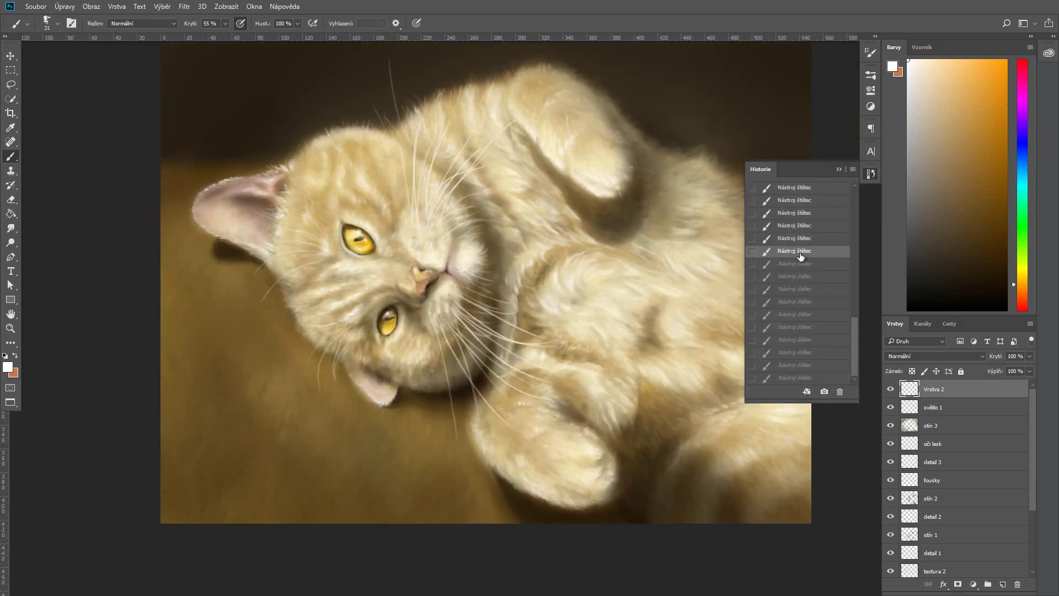
pyautogui.click(386, 210)
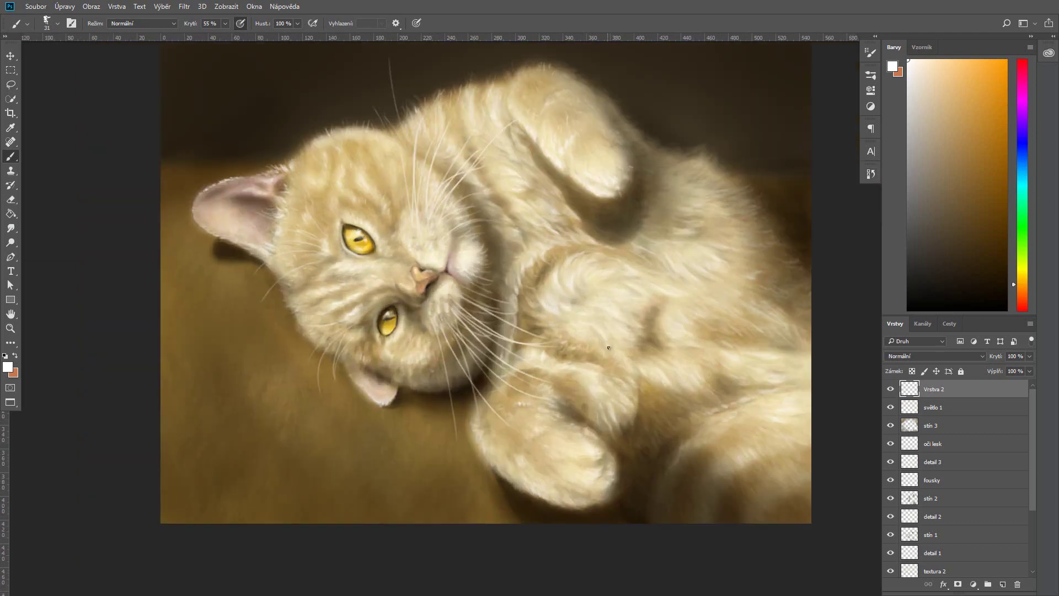
pyautogui.scroll(-1, 721, 375)
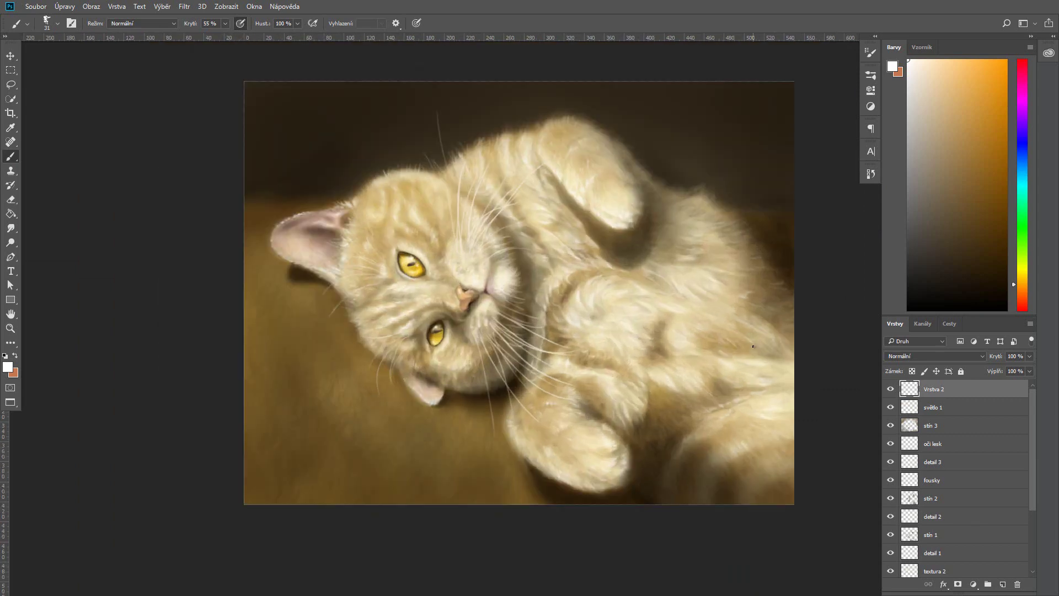
pyautogui.click(36, 6)
pyautogui.click(64, 144)
# - Paint soft light beige below the cat's head on světlo 1 with a 480 px brush
pyautogui.click(8, 367)
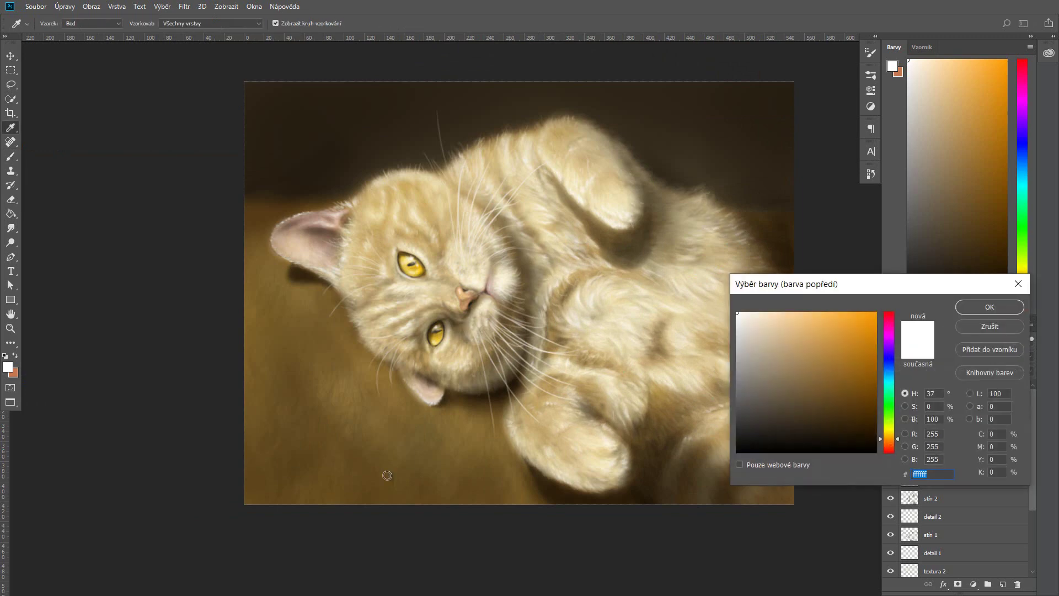
pyautogui.click(988, 305)
pyautogui.click(57, 23)
pyautogui.click(78, 146)
pyautogui.click(934, 407)
pyautogui.moveTo(331, 338)
pyautogui.mouseDown()
pyautogui.moveTo(398, 419)
pyautogui.moveTo(350, 390)
pyautogui.mouseUp()
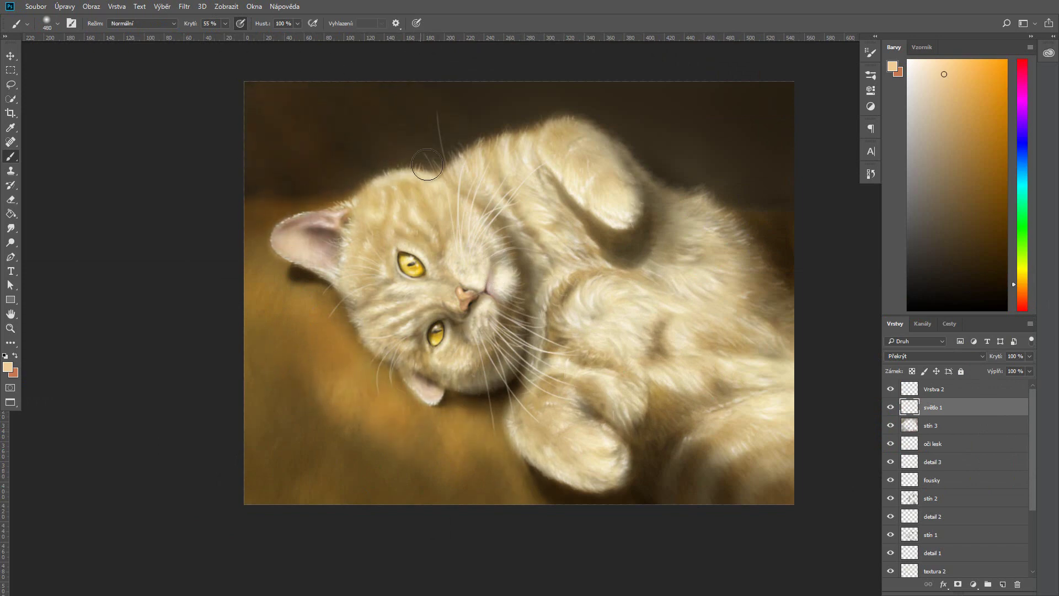
pyautogui.press('[')
pyautogui.press('[')
pyautogui.press('[')
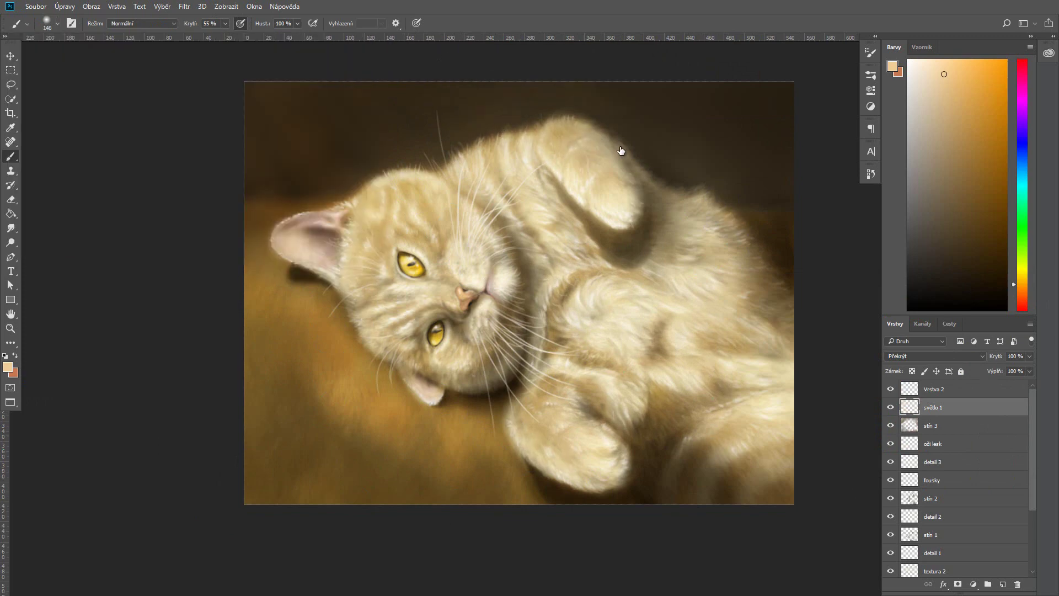
# - Pick a brown shadow colour with a 432 px brush, then return to světlo 1 and swap colours
pyautogui.click(892, 67)
pyautogui.click(995, 309)
pyautogui.click(932, 425)
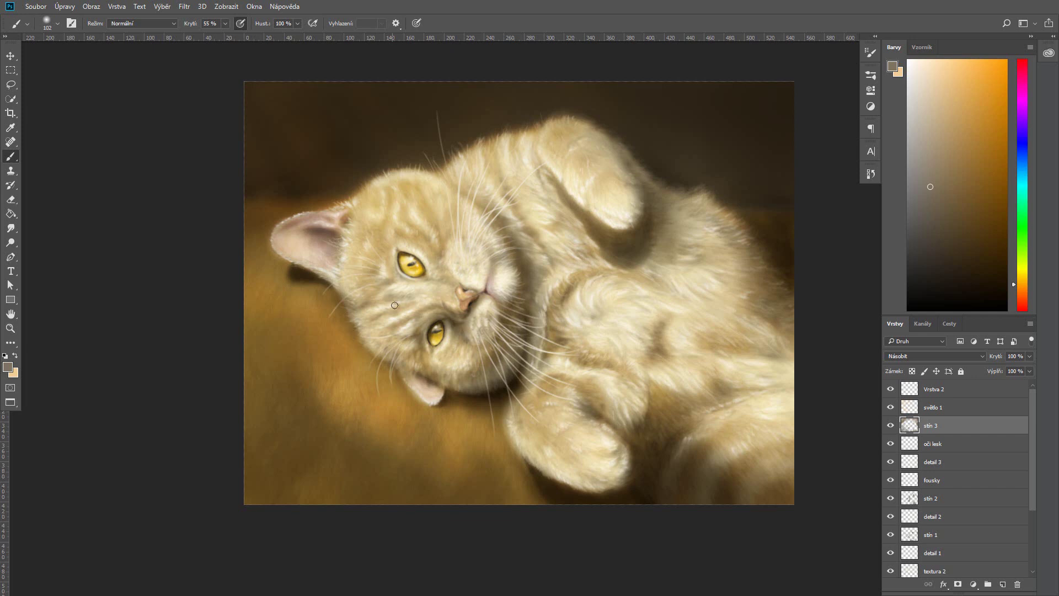
pyautogui.click(47, 23)
pyautogui.moveTo(113, 61); pyautogui.dragTo(128, 61)
pyautogui.press('Return')
pyautogui.hotkey('alt', ']')
pyautogui.press('x')
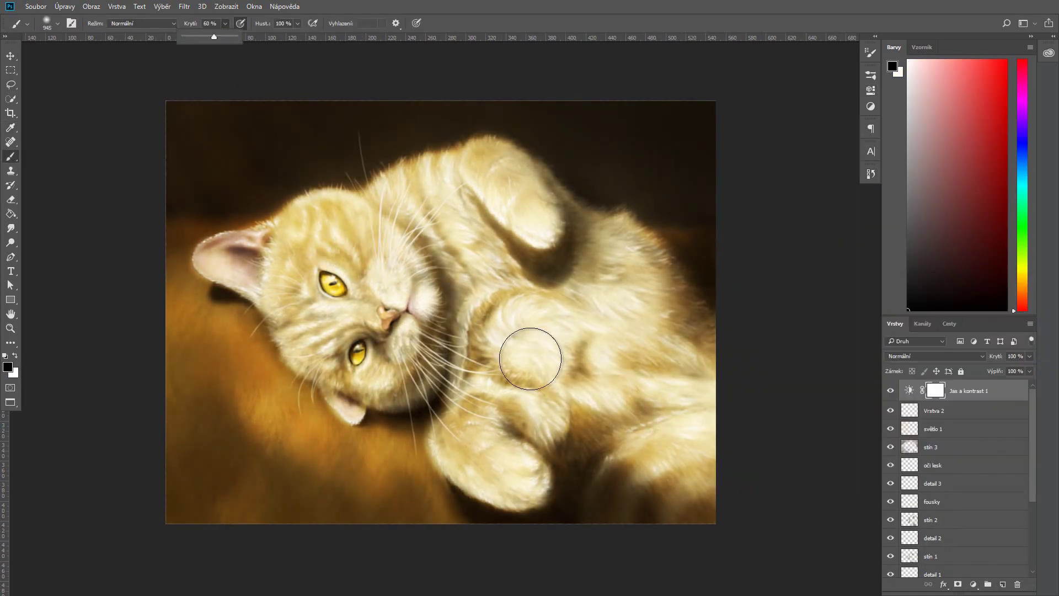
# - Mask the brightness boost over the fur and merge a copy of the grouped painting
pyautogui.moveTo(513, 126); pyautogui.dragTo(706, 134)
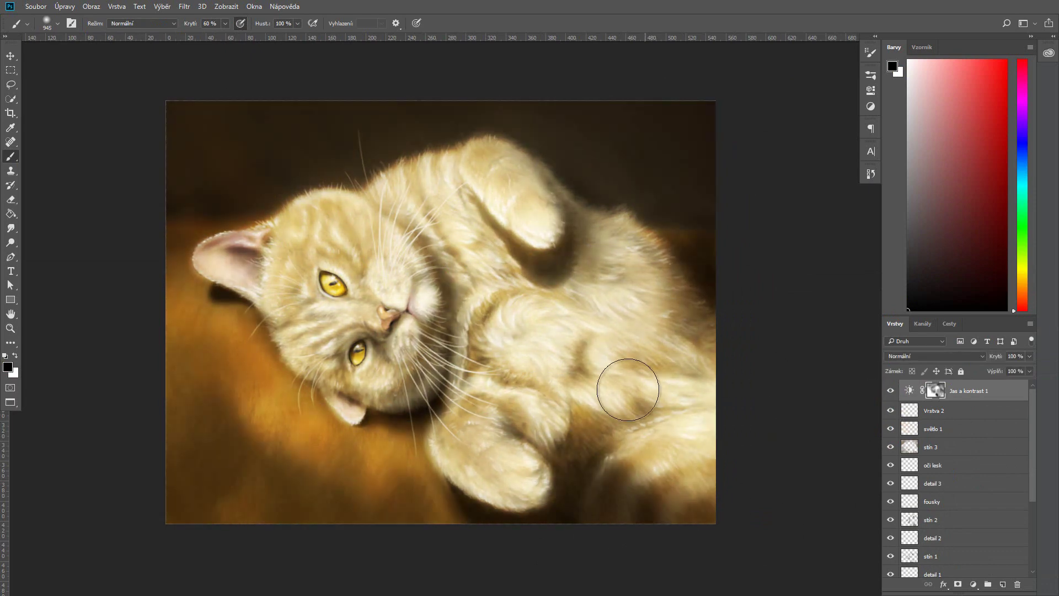
pyautogui.rightClick(929, 391)
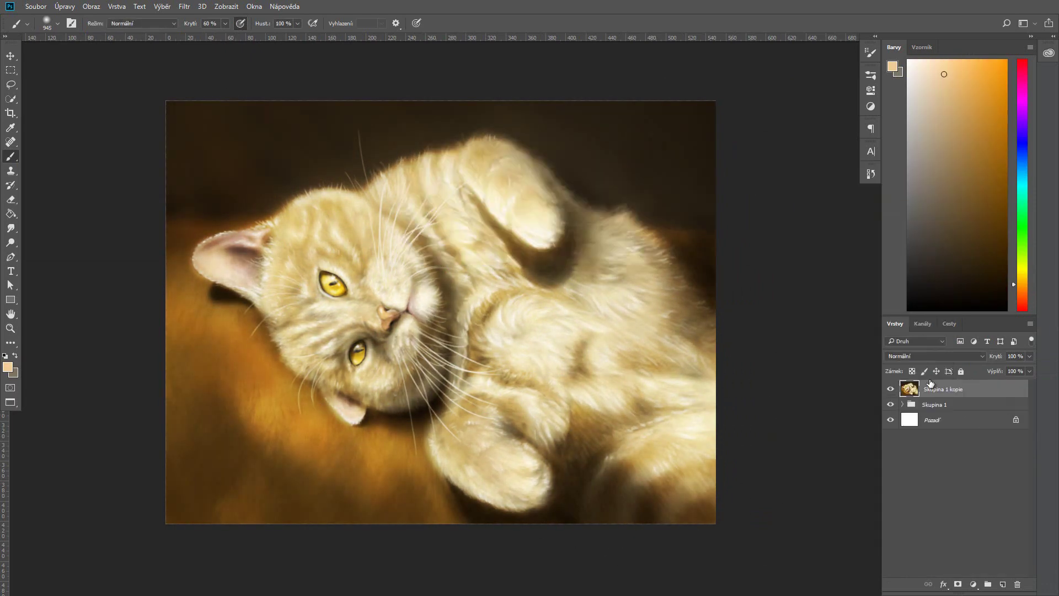
# - Apply a 39 px Tilt-Shift blur with a widened, steeper focus band around the face
pyautogui.click(184, 6)
pyautogui.click(331, 173)
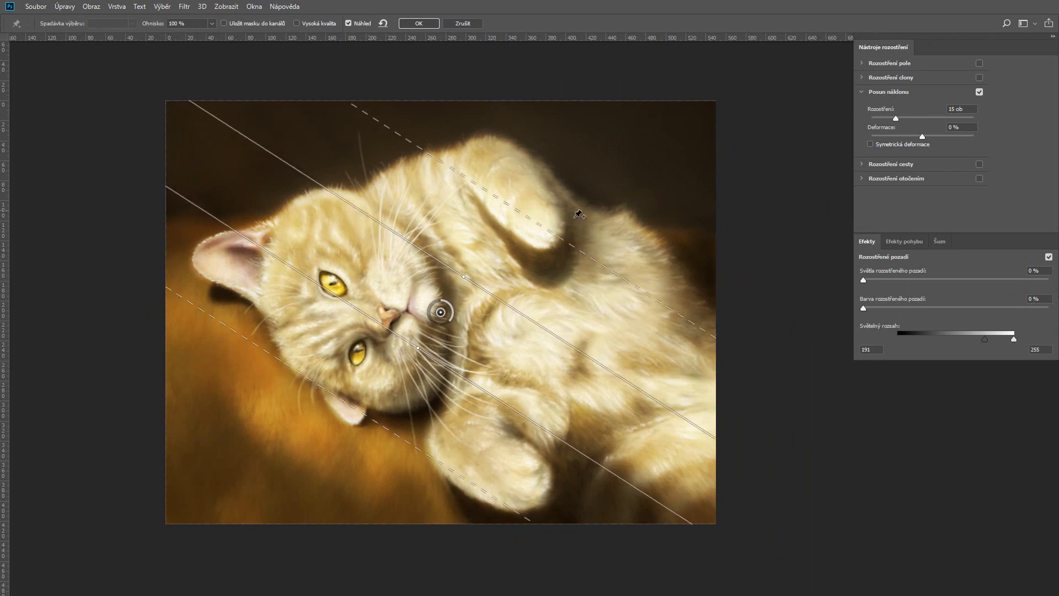
pyautogui.moveTo(364, 408)
pyautogui.mouseDown()
pyautogui.moveTo(386, 425)
pyautogui.moveTo(363, 475)
pyautogui.mouseUp()
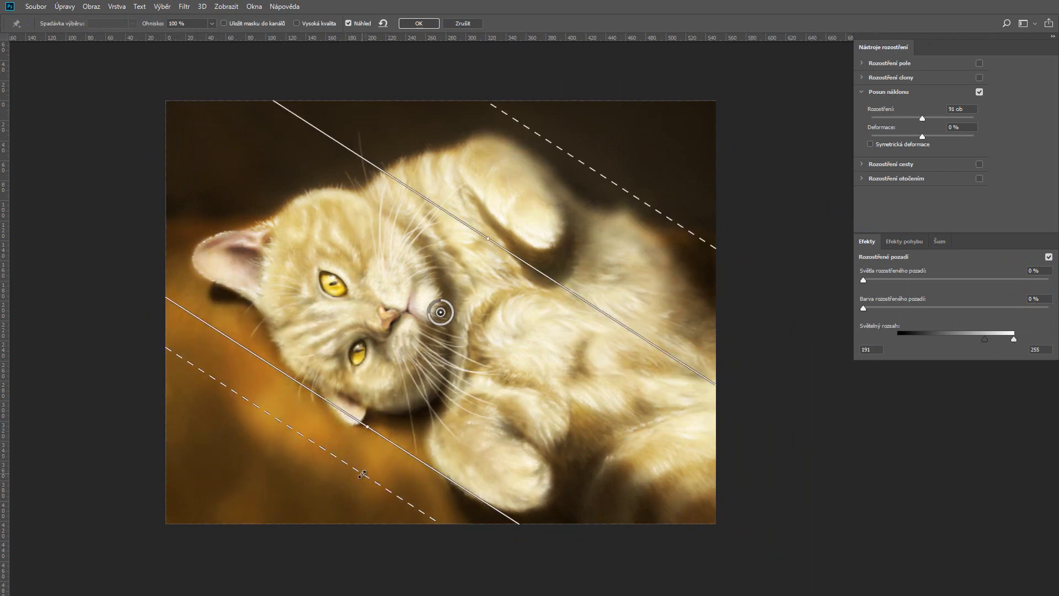
pyautogui.moveTo(601, 316); pyautogui.dragTo(623, 280)
pyautogui.moveTo(453, 319); pyautogui.dragTo(444, 334)
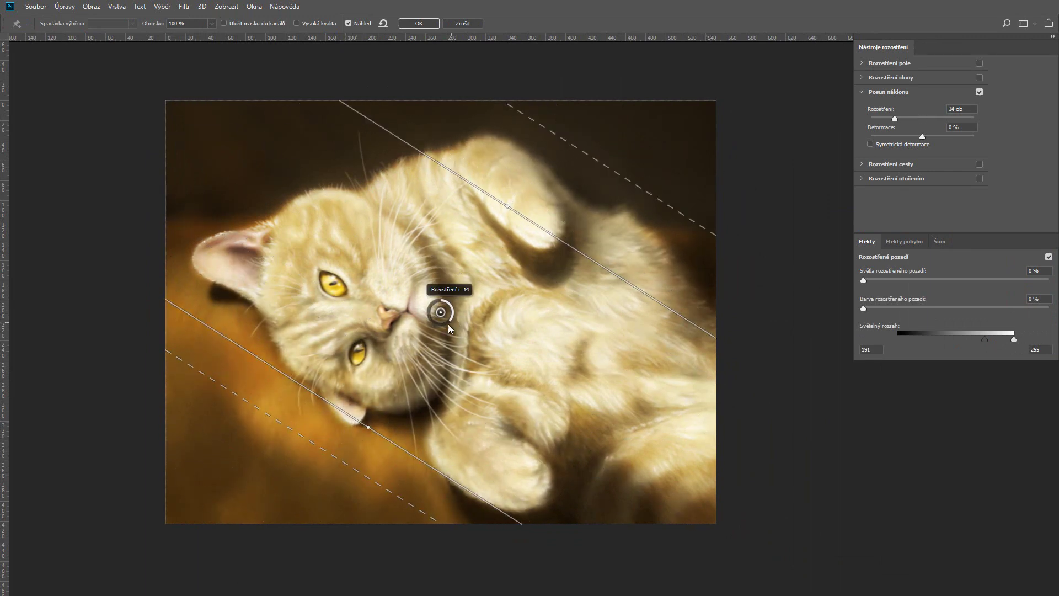
pyautogui.moveTo(325, 451); pyautogui.dragTo(316, 482)
pyautogui.moveTo(441, 300); pyautogui.dragTo(434, 301)
pyautogui.moveTo(507, 206); pyautogui.dragTo(524, 219)
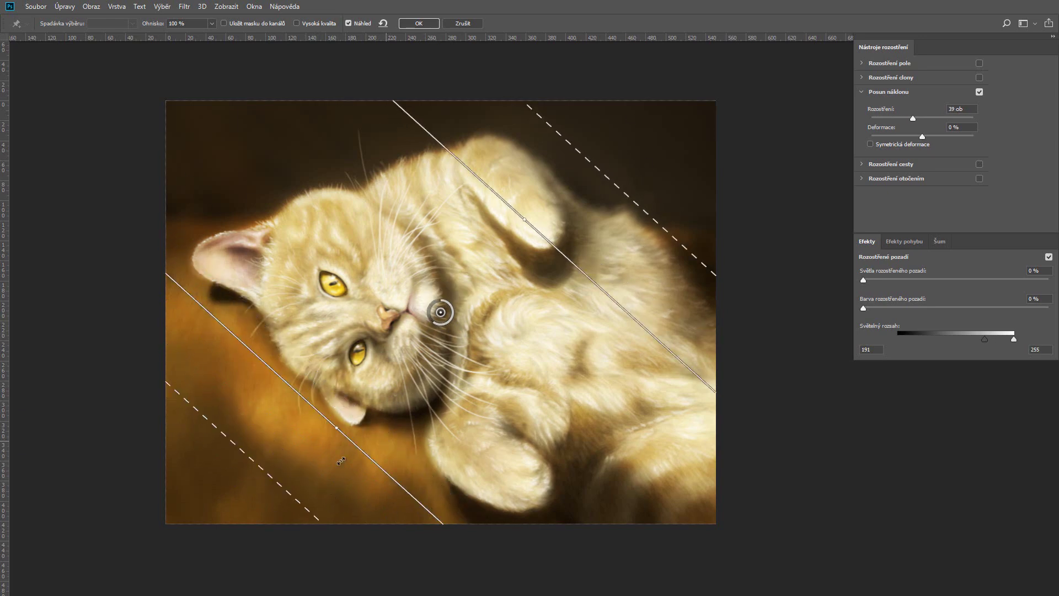
pyautogui.click(419, 23)
# - Set the painting colour and switch to the Smudge tool with a soft round tip
pyautogui.click(871, 173)
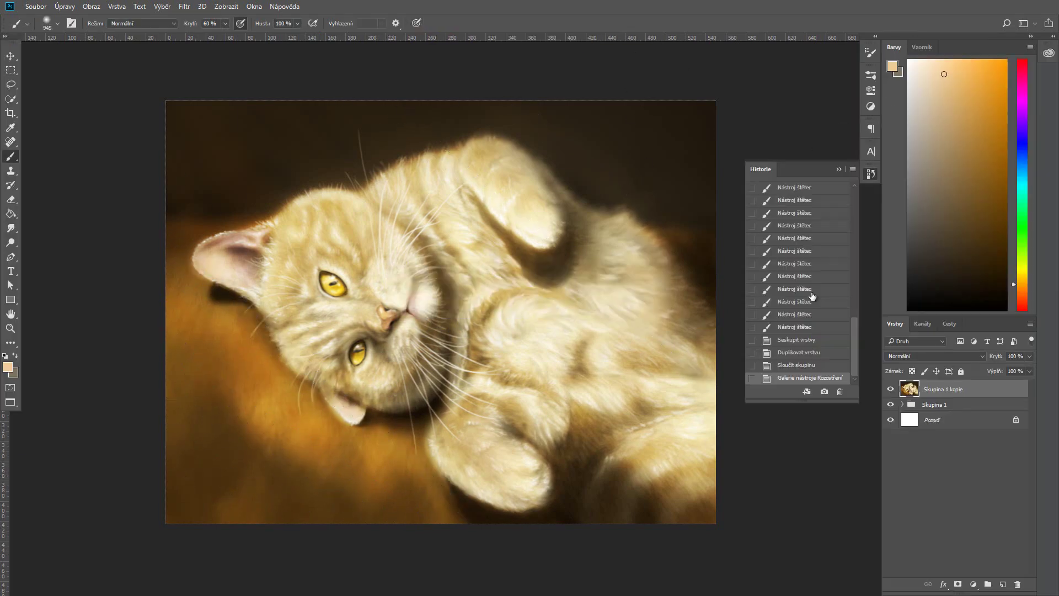
pyautogui.click(839, 165)
pyautogui.click(7, 367)
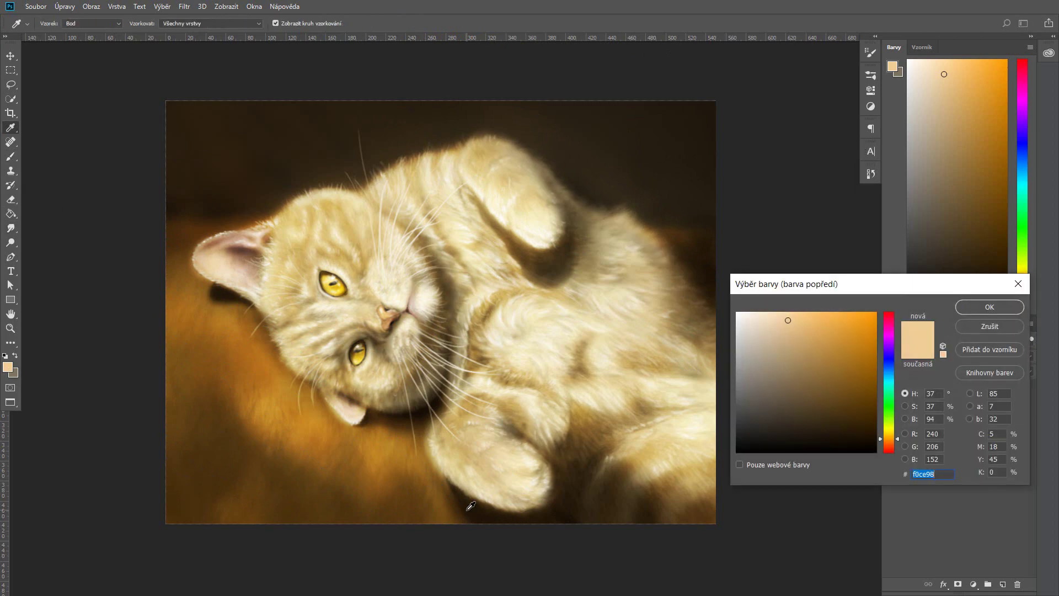
pyautogui.click(988, 303)
pyautogui.click(11, 228)
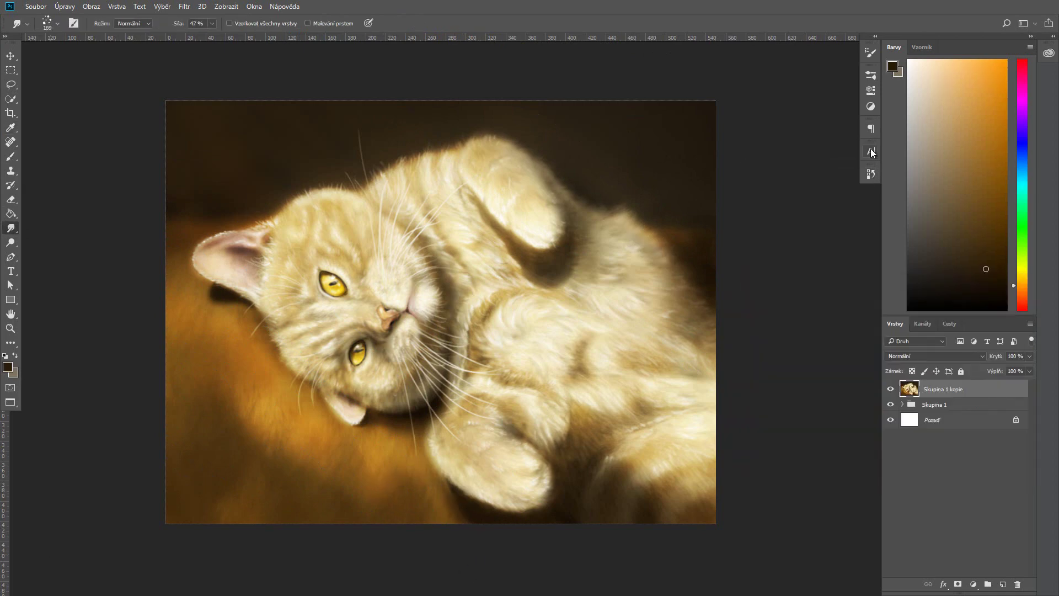
pyautogui.click(11, 156)
pyautogui.click(57, 23)
# - Size the smudge brush and fit the whole painting on screen
pyautogui.press('r')
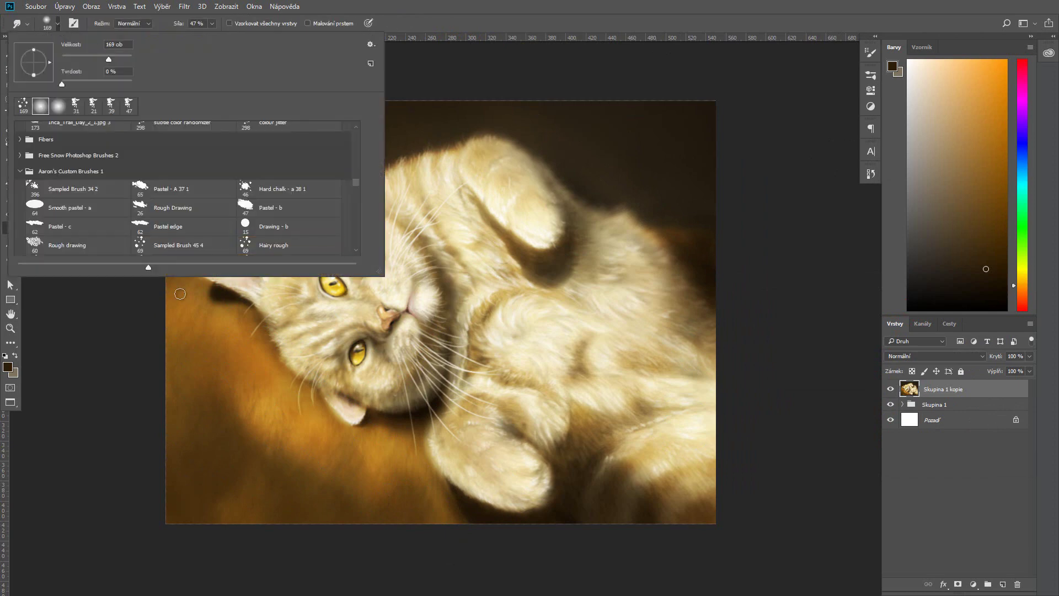
pyautogui.press('Escape')
pyautogui.scroll(3, 429, 559)
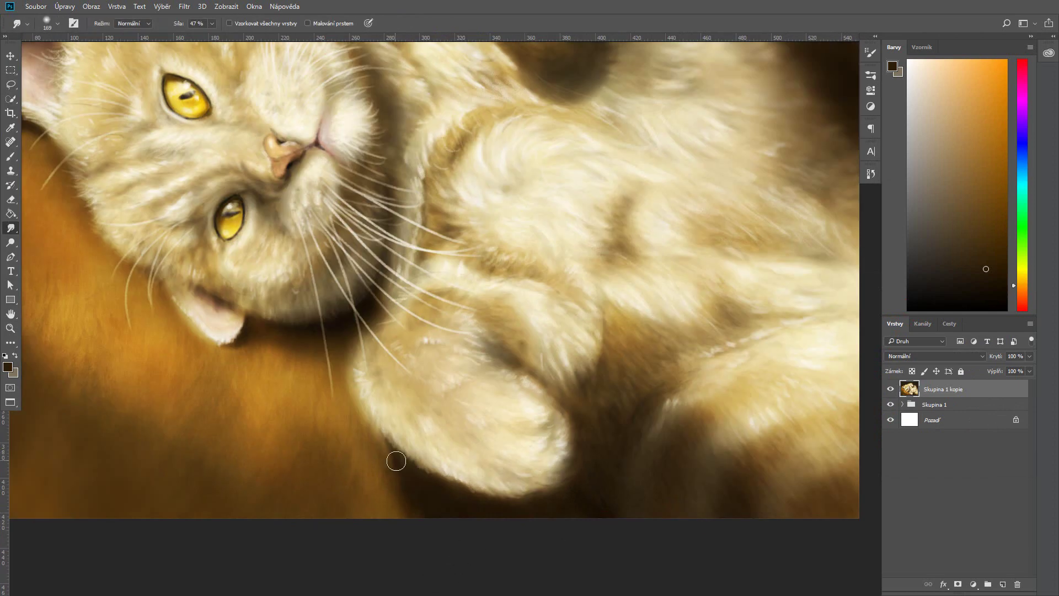
pyautogui.hotkey('ctrl', '0')
pyautogui.click(871, 173)
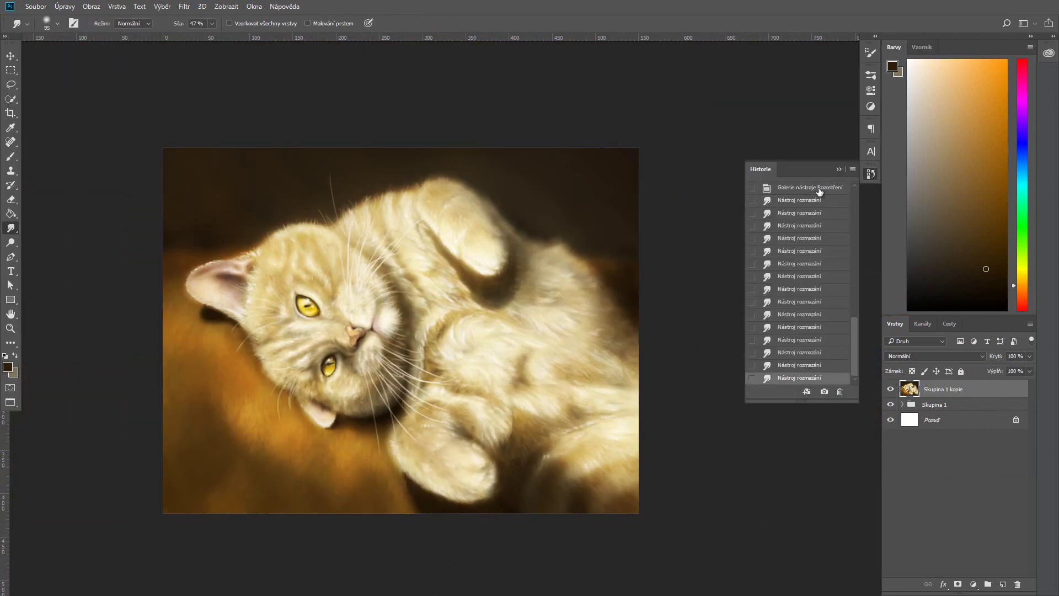
pyautogui.click(870, 173)
# - Set a 131 px Color Dodge brush at 4% opacity with a light peach colour
pyautogui.press('b')
pyautogui.click(141, 24)
pyautogui.click(138, 160)
pyautogui.press('0')
pyautogui.press('6')
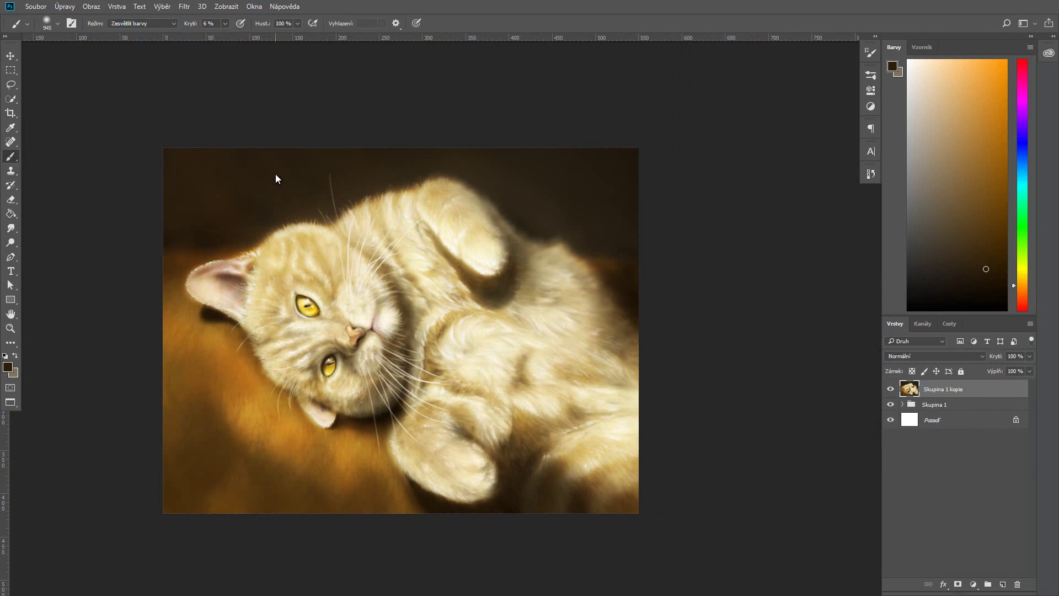
pyautogui.keyDown('alt'); pyautogui.click(535, 350); pyautogui.keyUp('alt')
pyautogui.press('[')
pyautogui.press('[')
pyautogui.press('[')
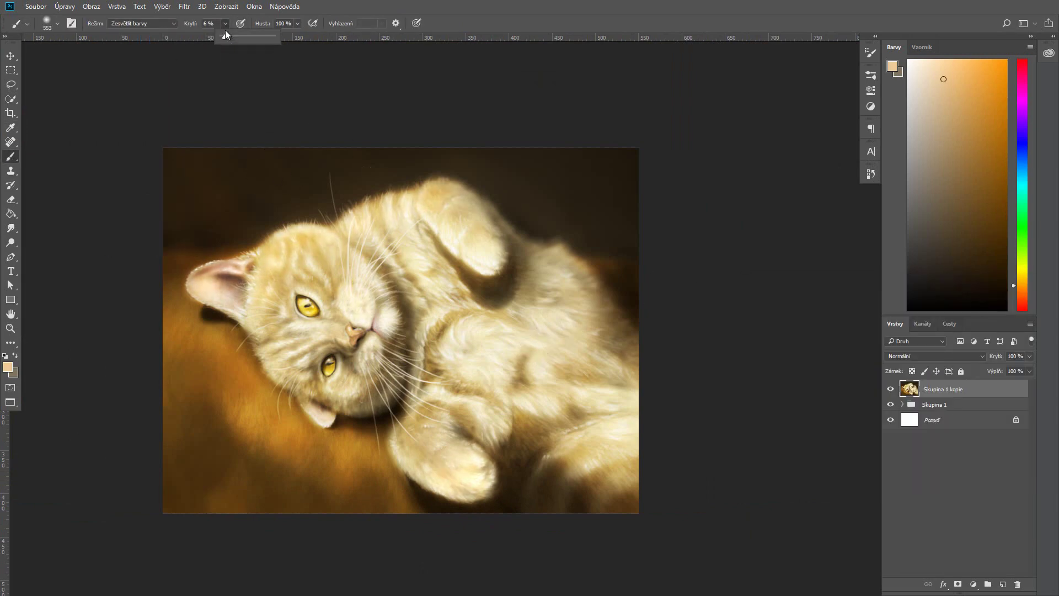
pyautogui.press('0')
pyautogui.press('4')
# - Add the empty Vrstva 3 layer and enlarge the brush to 447 px
pyautogui.click(871, 173)
pyautogui.click(871, 173)
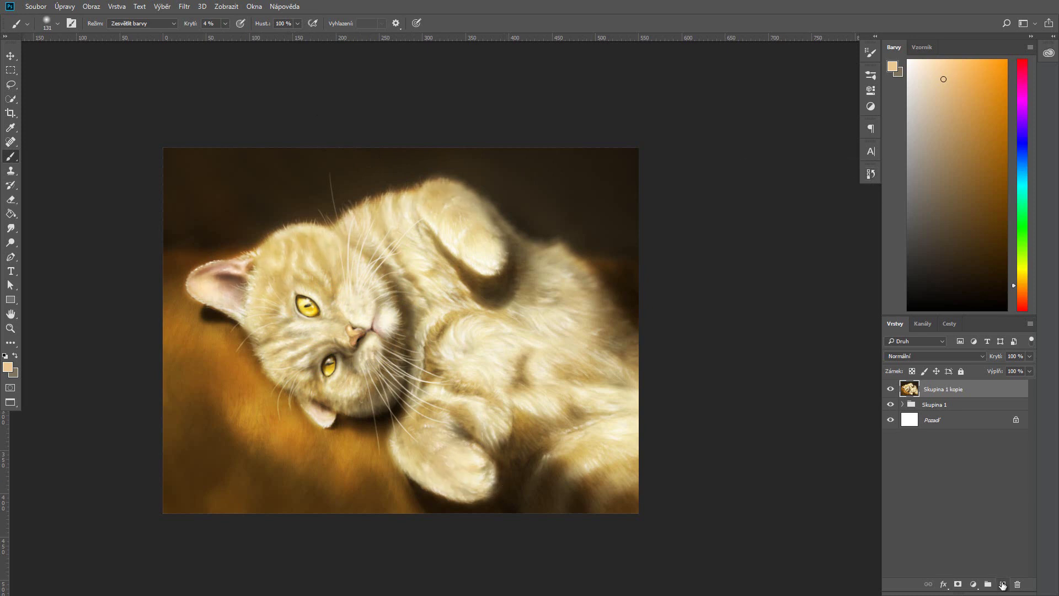
pyautogui.hotkey('ctrl', 'shift', 'alt', 'n')
pyautogui.press(']')
pyautogui.press(']')
pyautogui.press(']')
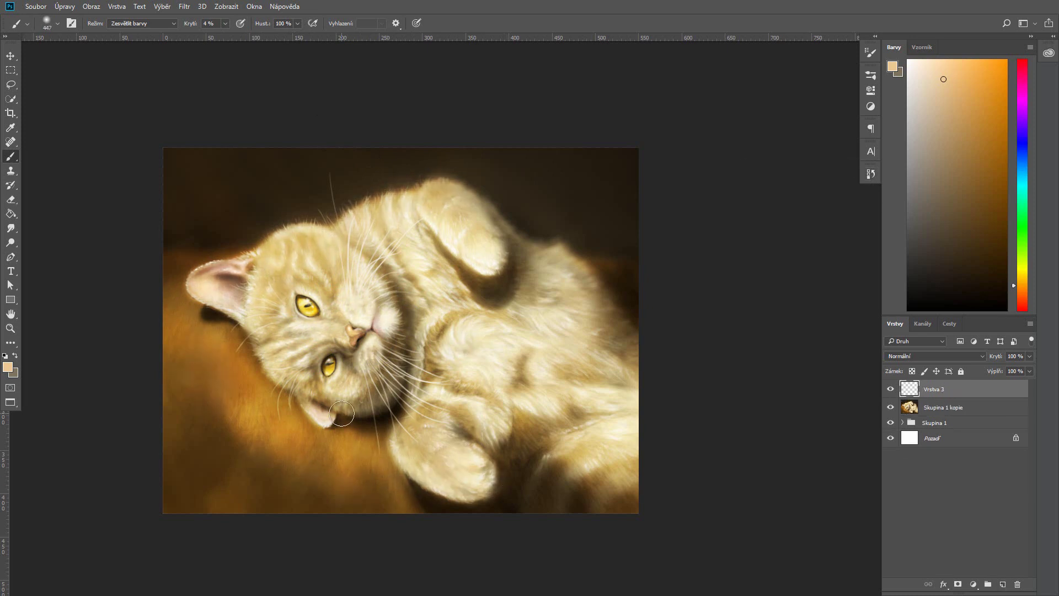